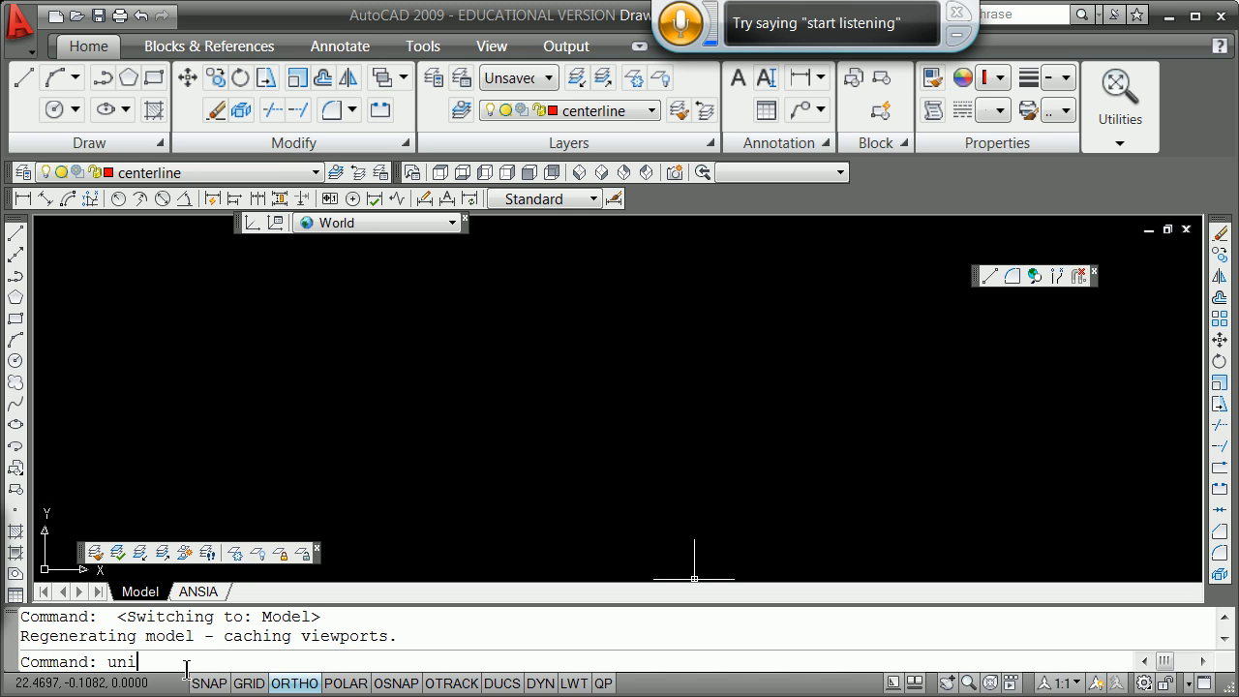
Accept the decimal drawing units and draw a horizontal line 12 units long on the centerline layer.
{"action": "key", "text": "Return"}
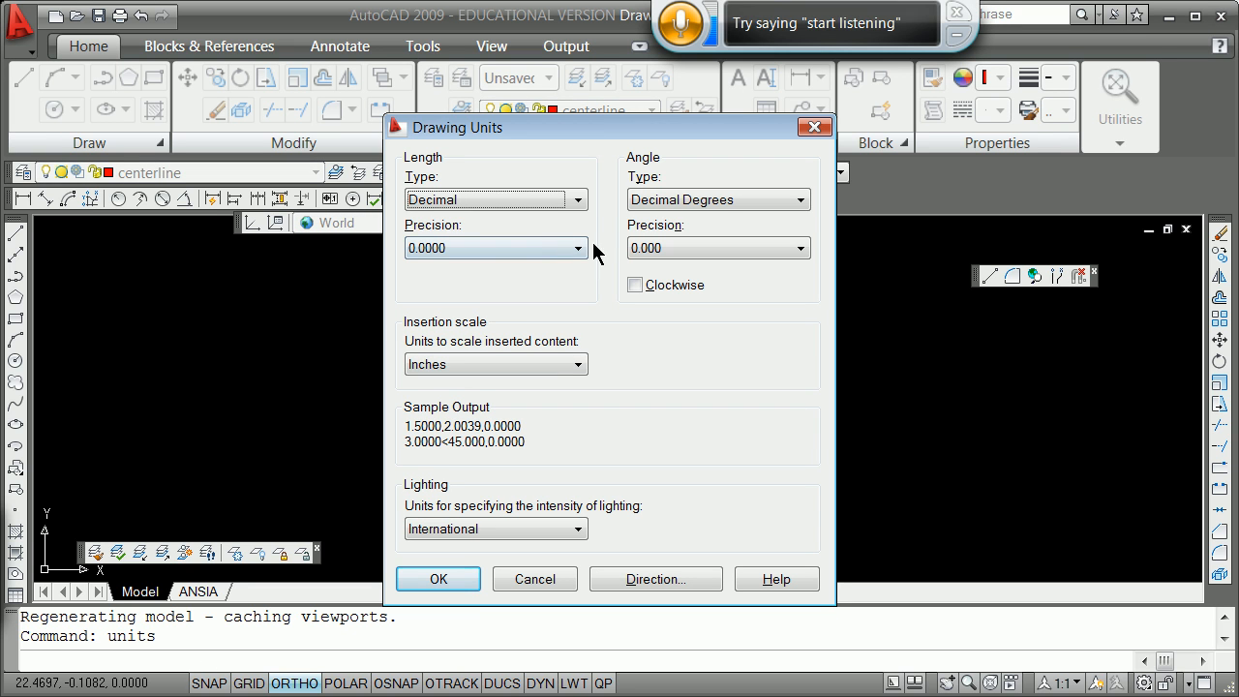
{"action": "left_click", "coordinate": [451, 578]}
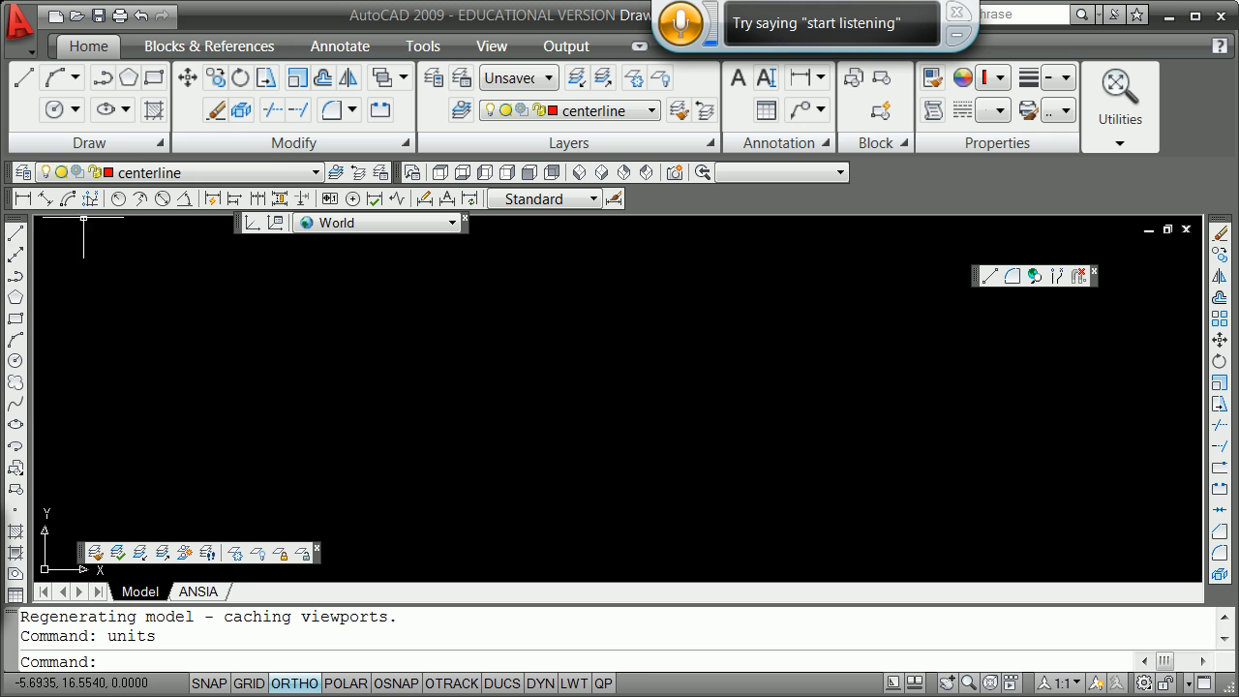
{"action": "left_click", "coordinate": [19, 235]}
{"action": "left_click", "coordinate": [243, 387]}
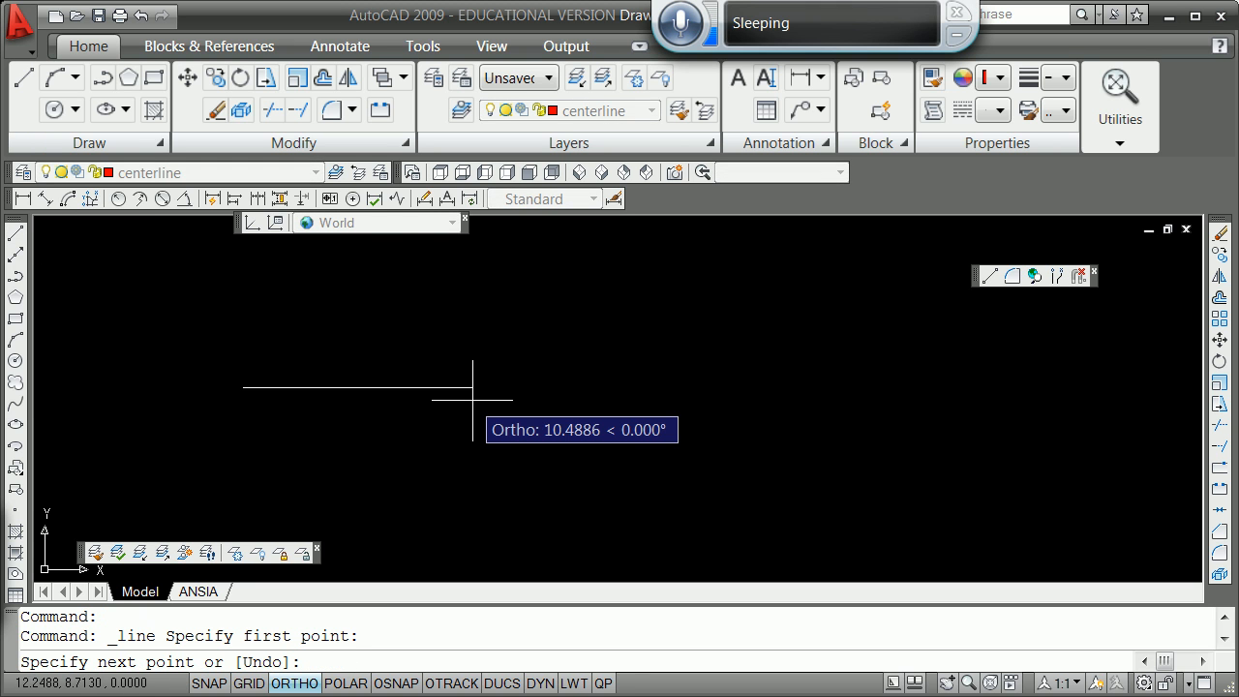
{"action": "type", "text": "12"}
{"action": "key", "text": "Return"}
{"action": "key", "text": "Return"}
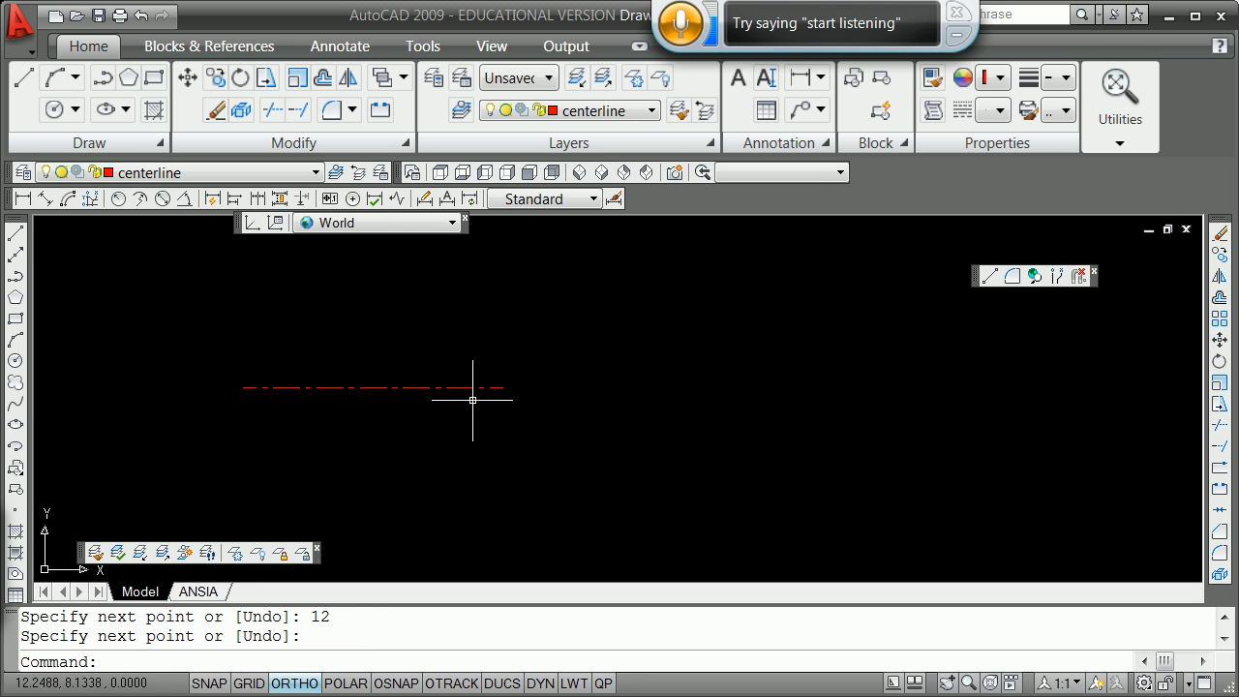
Offset the centerline by 1/16 to both sides, one copy above and one below.
{"action": "scroll", "coordinate": [471, 395], "scroll_direction": "up", "scroll_amount": 6}
{"action": "scroll", "coordinate": [431, 392], "scroll_direction": "down", "scroll_amount": 7}
{"action": "scroll", "coordinate": [362, 389], "scroll_direction": "up", "scroll_amount": 2}
{"action": "scroll", "coordinate": [361, 390], "scroll_direction": "up", "scroll_amount": 2}
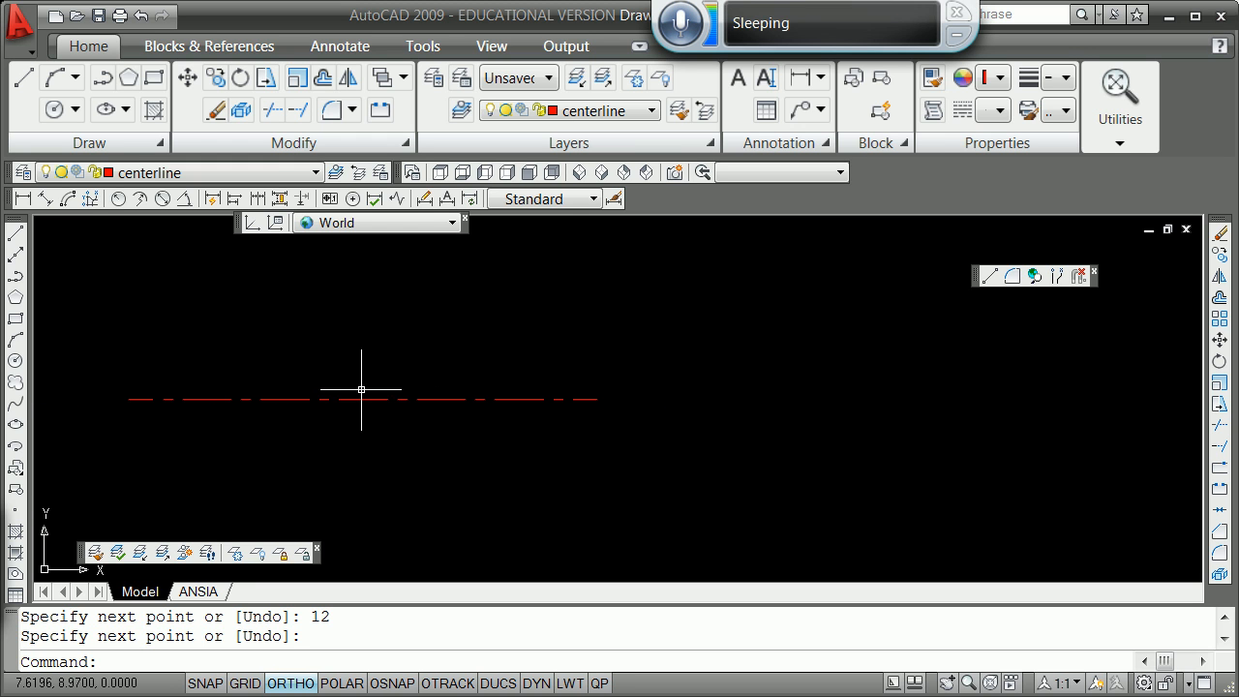
{"action": "type", "text": "oo"}
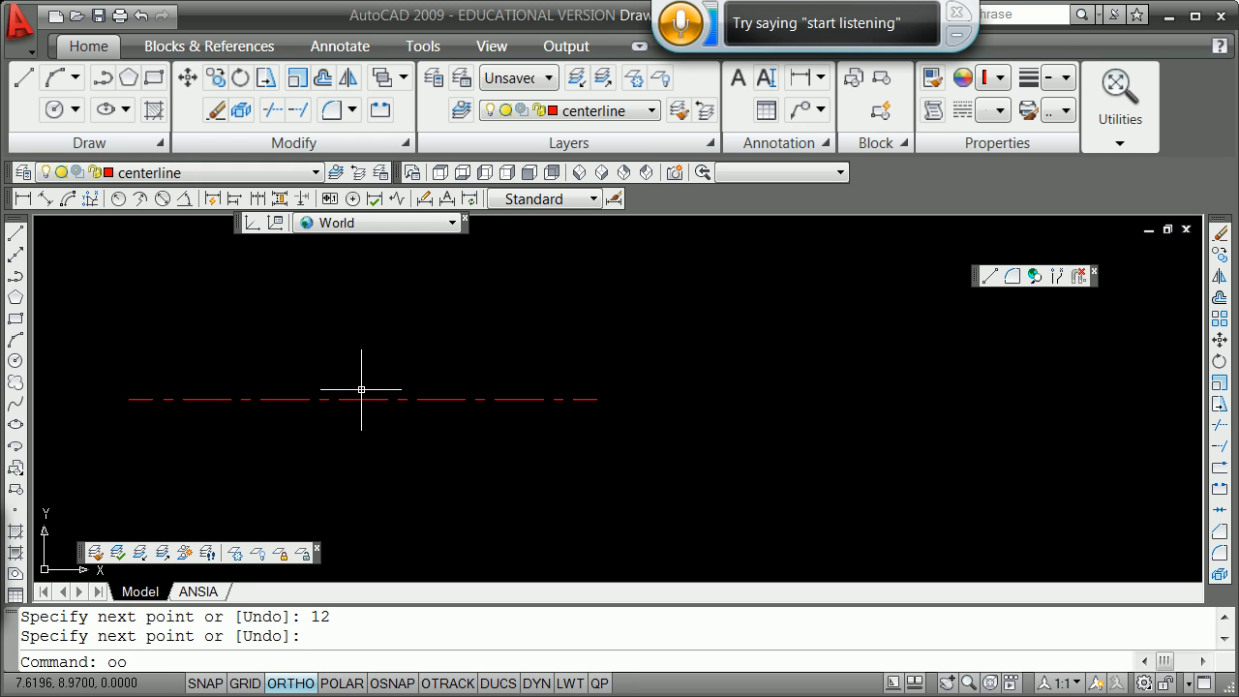
{"action": "key", "text": "Return"}
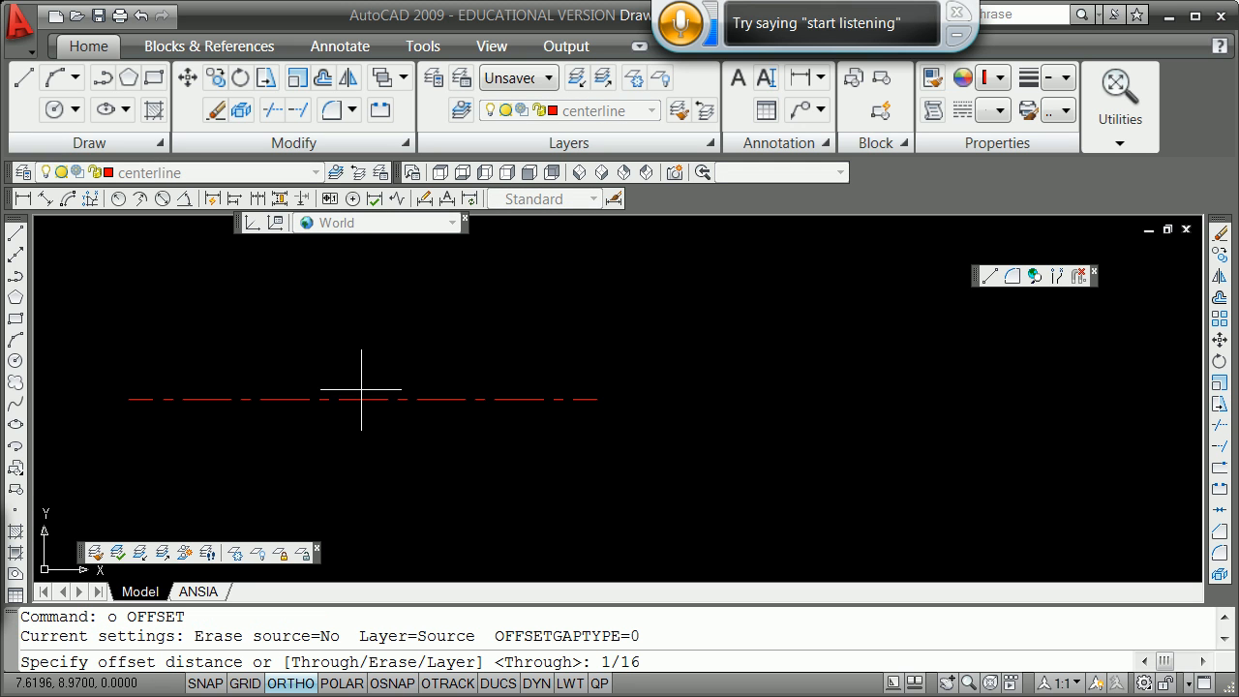
{"action": "key", "text": "Return"}
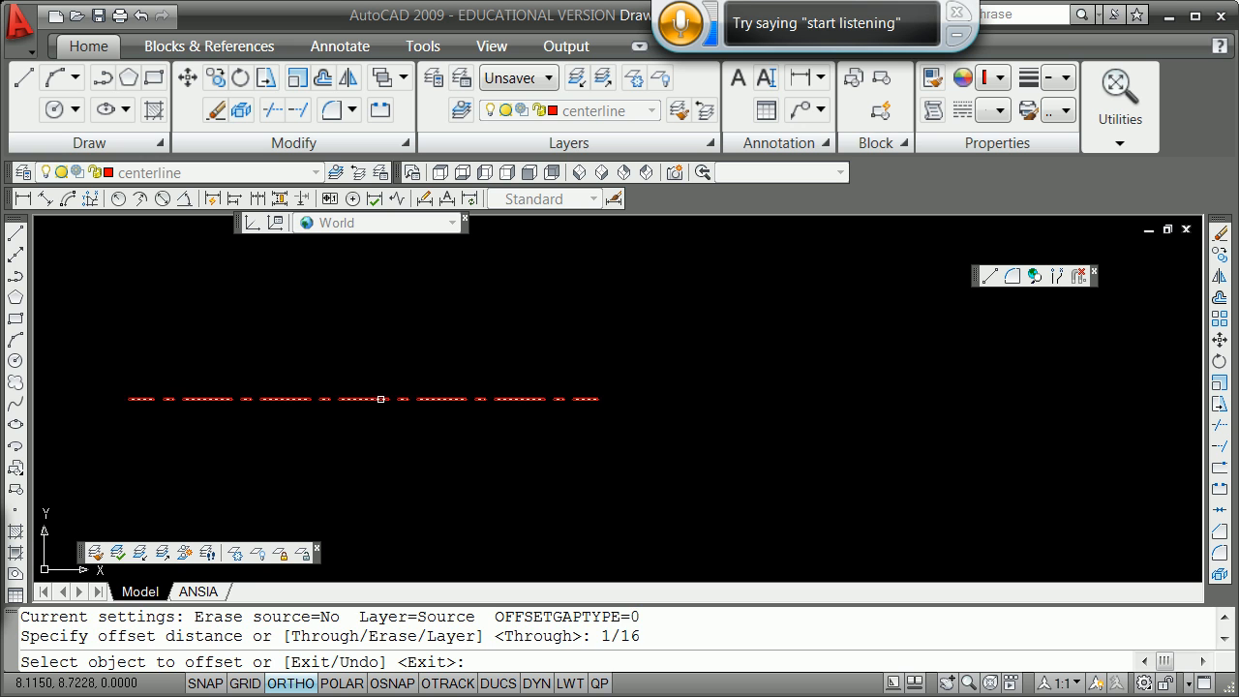
{"action": "left_click", "coordinate": [378, 397]}
{"action": "scroll", "coordinate": [361, 391], "scroll_direction": "up", "scroll_amount": 4}
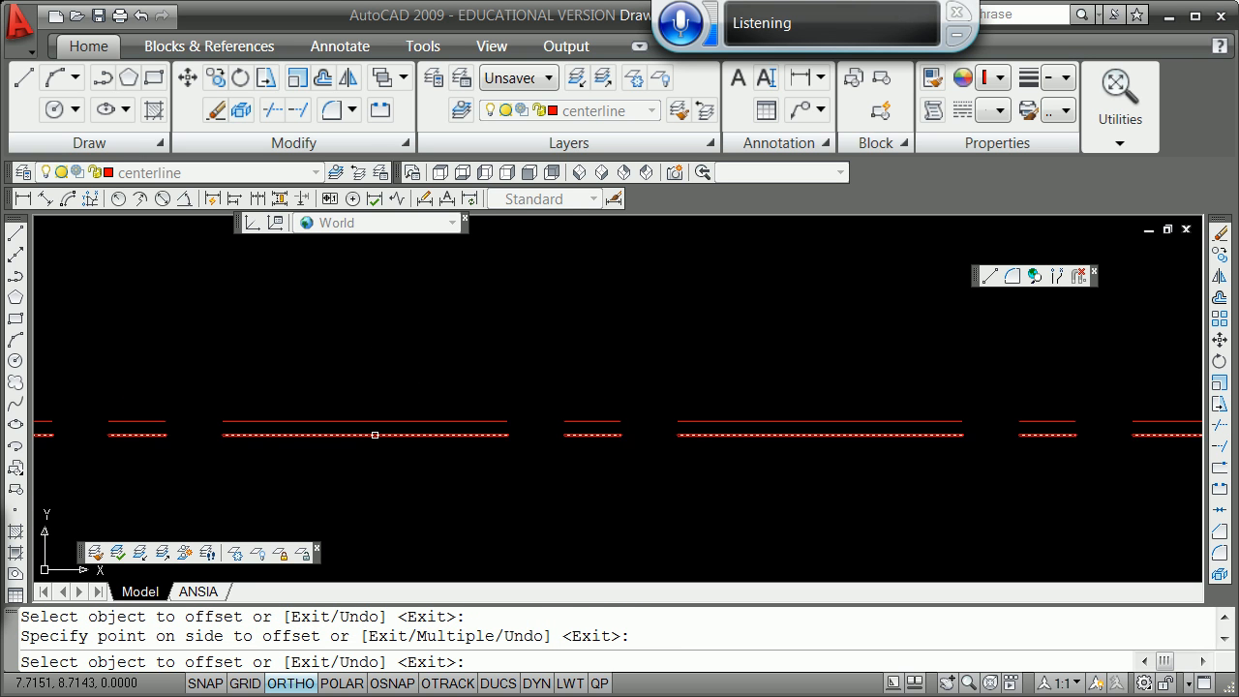
{"action": "key", "text": "Escape"}
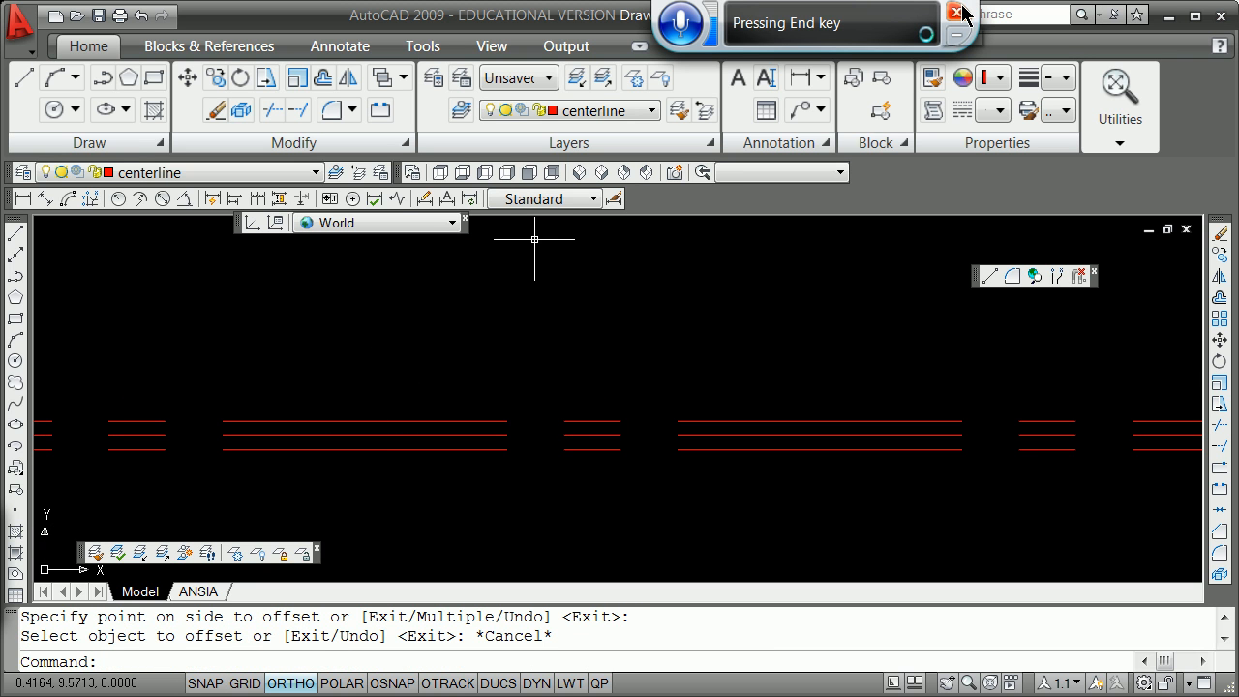
Make the object layer current and turn it on.
{"action": "left_click", "coordinate": [651, 110]}
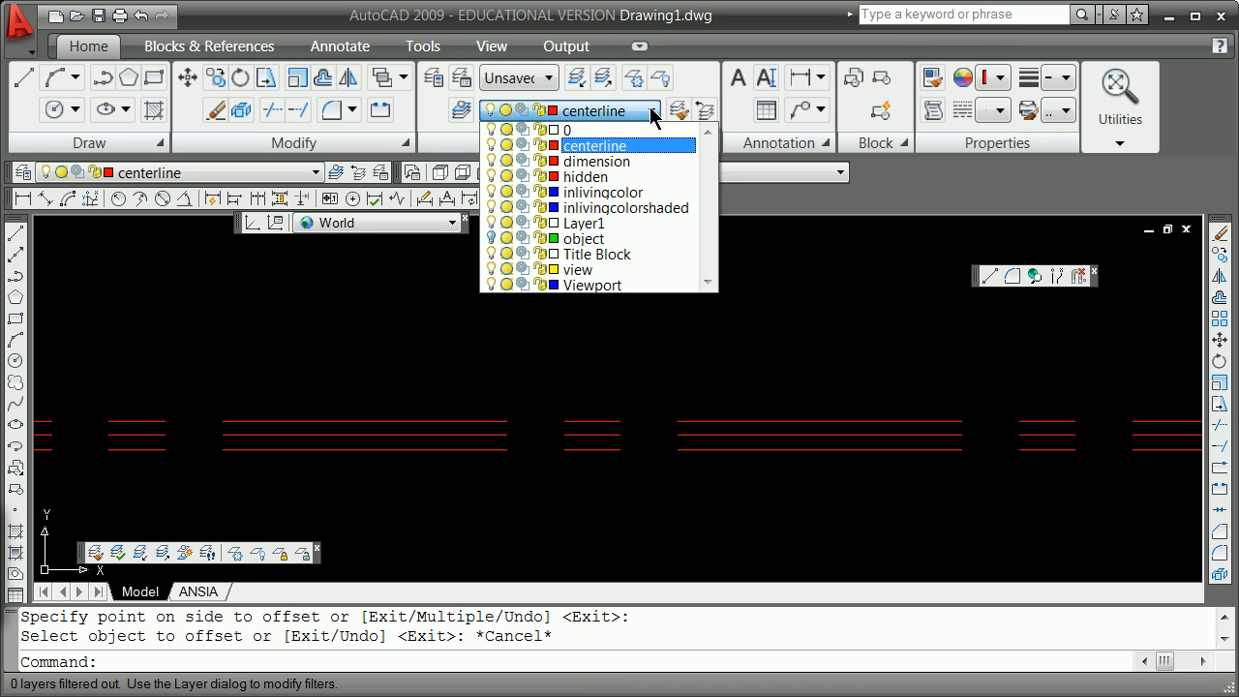
{"action": "left_click", "coordinate": [614, 239]}
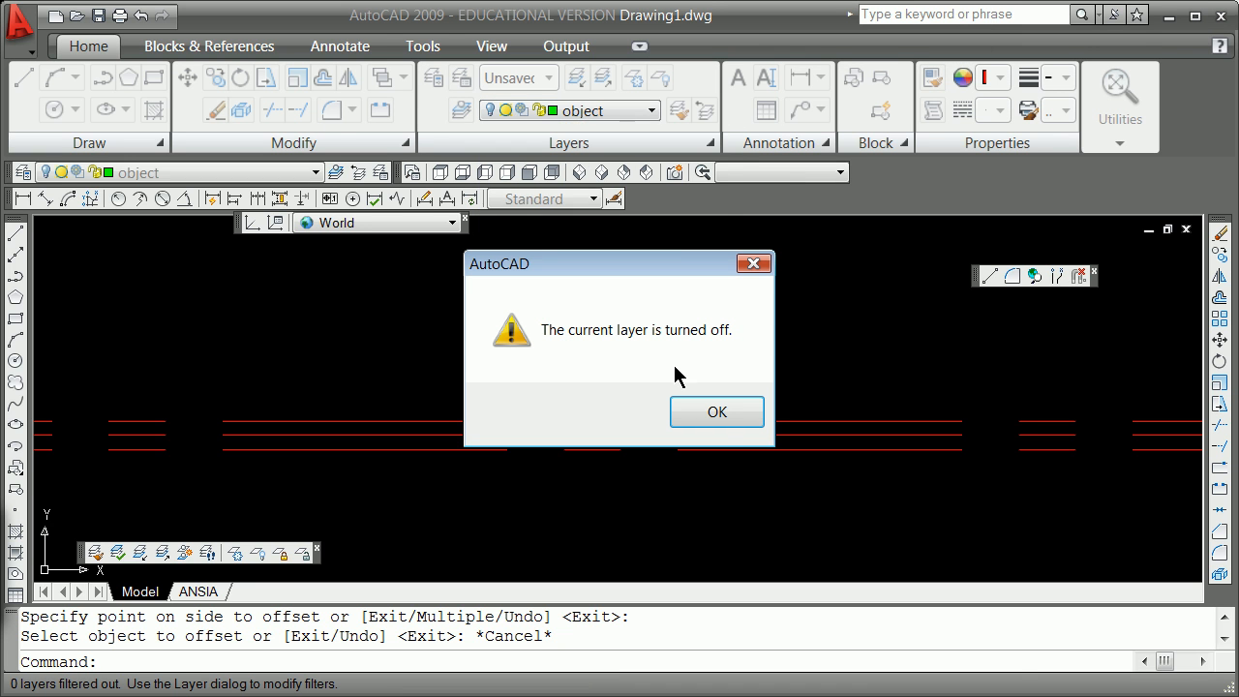
{"action": "left_click", "coordinate": [716, 413]}
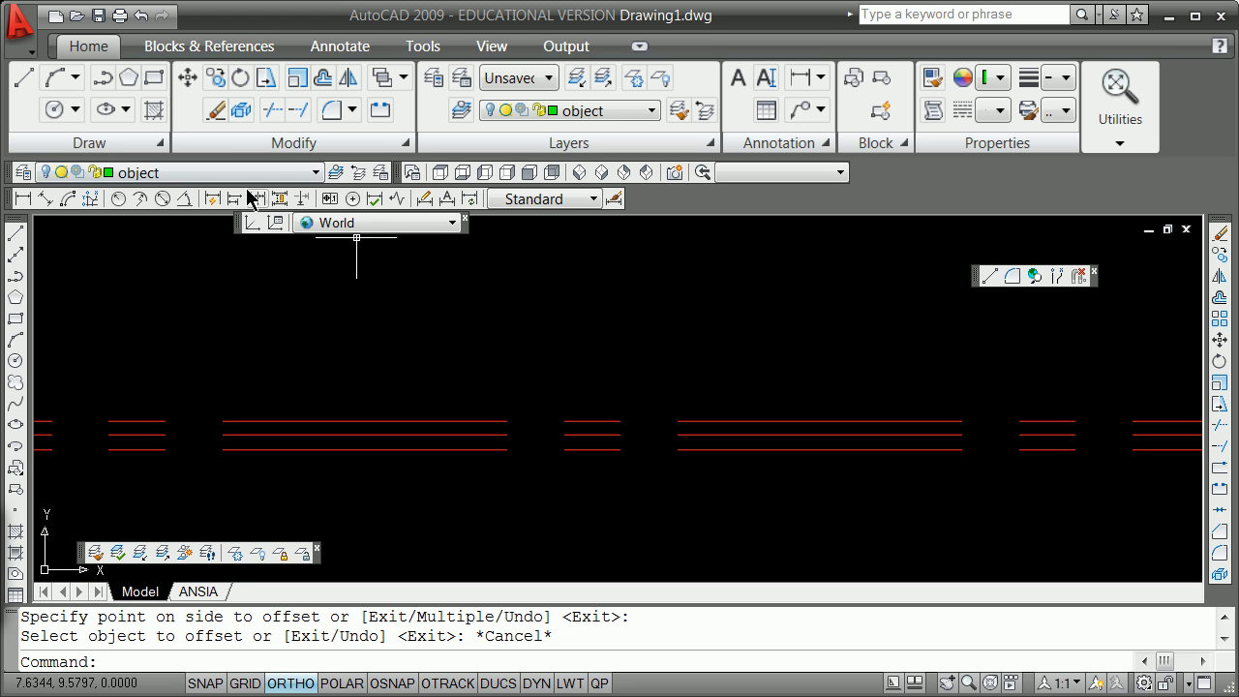
{"action": "left_click", "coordinate": [314, 172]}
{"action": "scroll", "coordinate": [183, 274], "scroll_direction": "up", "scroll_amount": 1}
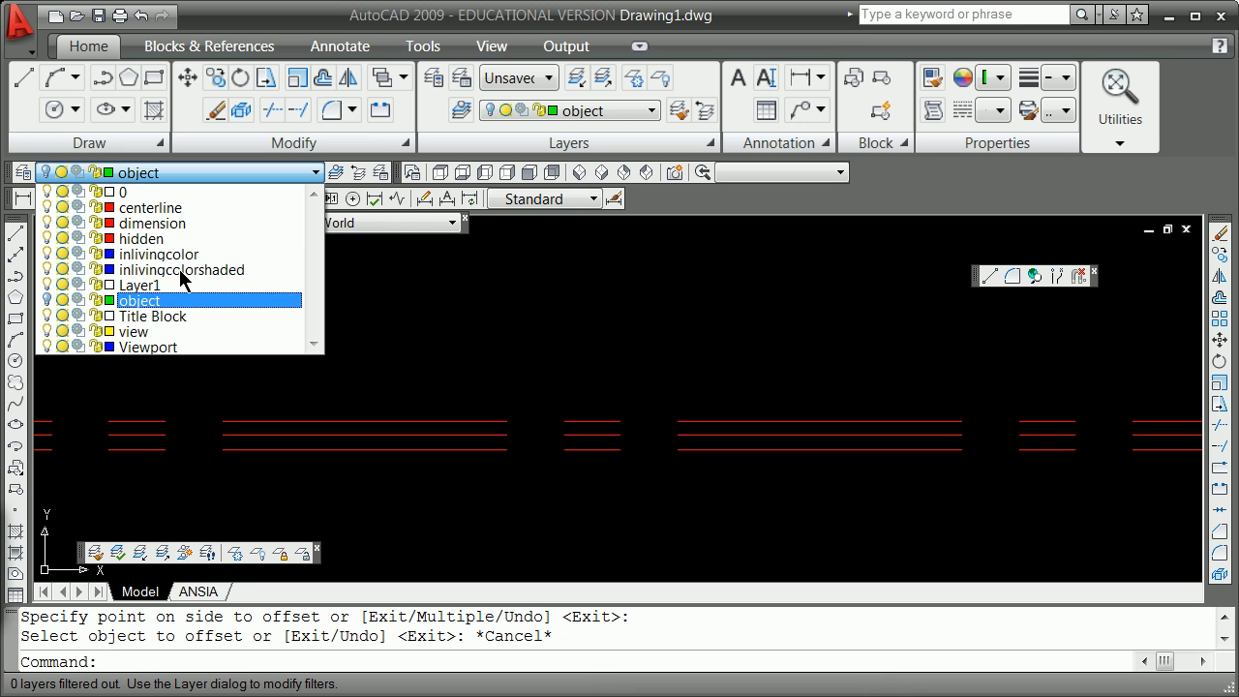
{"action": "left_click", "coordinate": [48, 300]}
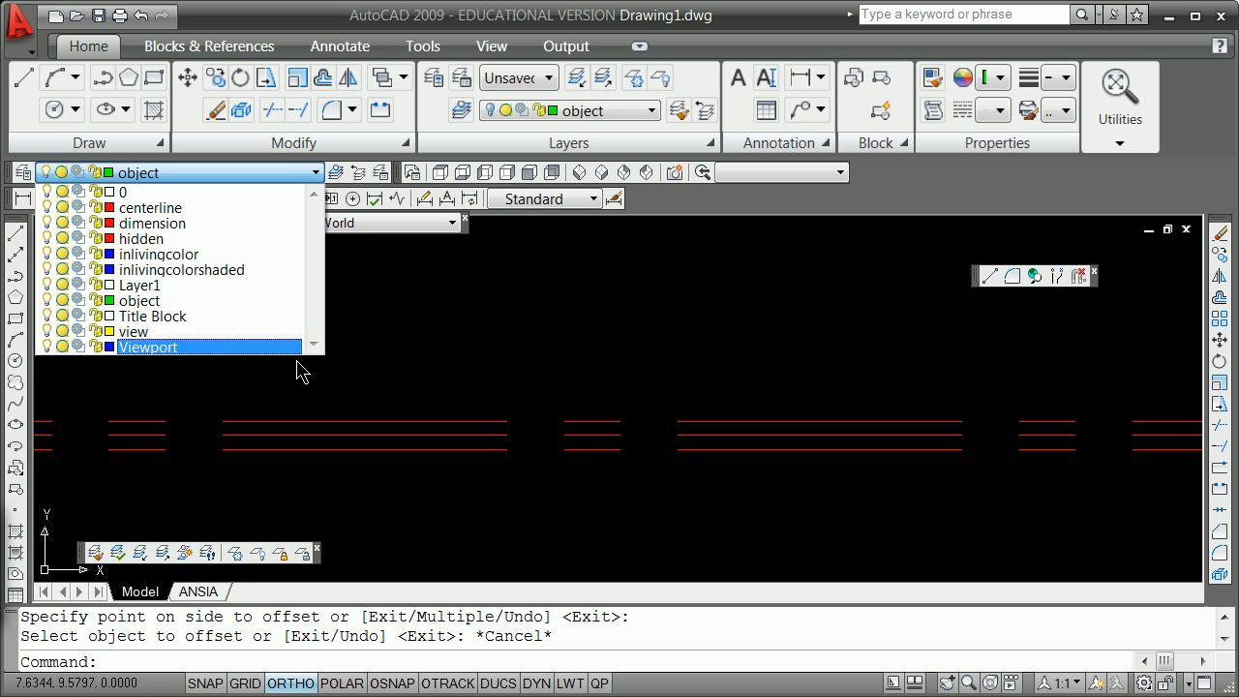
{"action": "left_click", "coordinate": [387, 377]}
Erase the existing green rectangle that surrounds the centerlines.
{"action": "scroll", "coordinate": [452, 384], "scroll_direction": "down", "scroll_amount": 10}
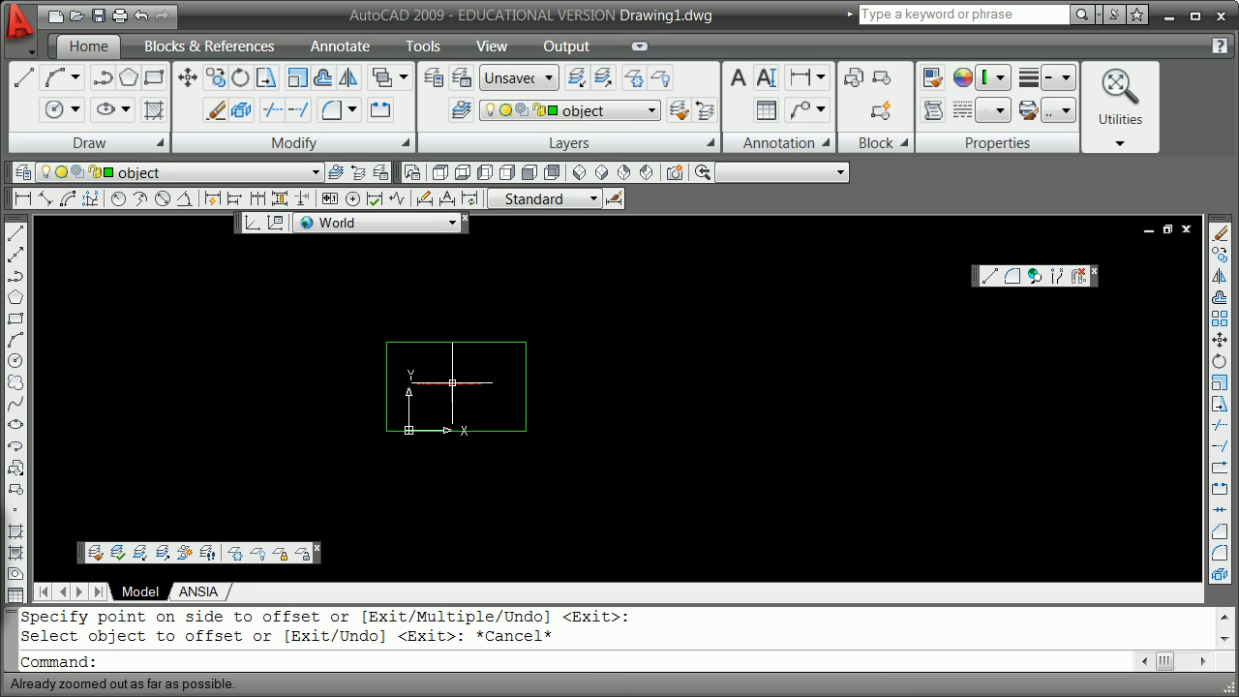
{"action": "scroll", "coordinate": [452, 383], "scroll_direction": "up", "scroll_amount": 8}
{"action": "type", "text": "e"}
{"action": "key", "text": "Return"}
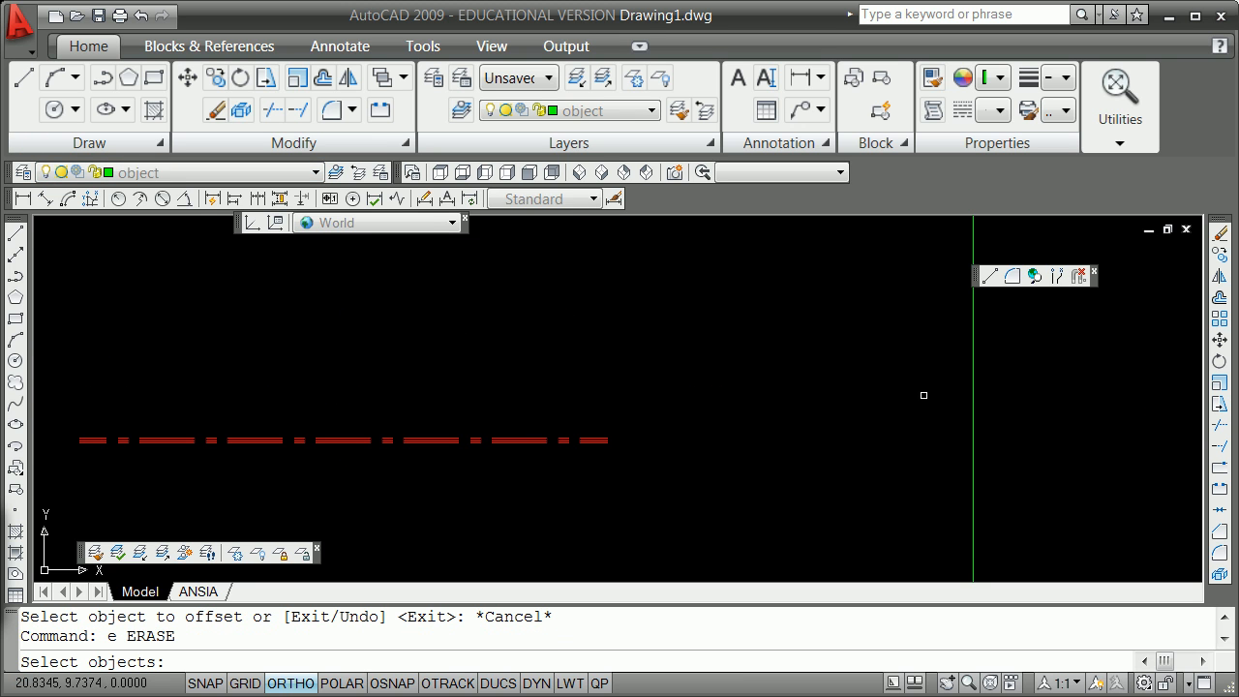
{"action": "left_click", "coordinate": [967, 386]}
{"action": "key", "text": "Return"}
Move the two outer offset lines to the object layer, leaving the middle line on the centerline layer.
{"action": "scroll", "coordinate": [594, 404], "scroll_direction": "up", "scroll_amount": 3}
{"action": "scroll", "coordinate": [630, 484], "scroll_direction": "down", "scroll_amount": 3}
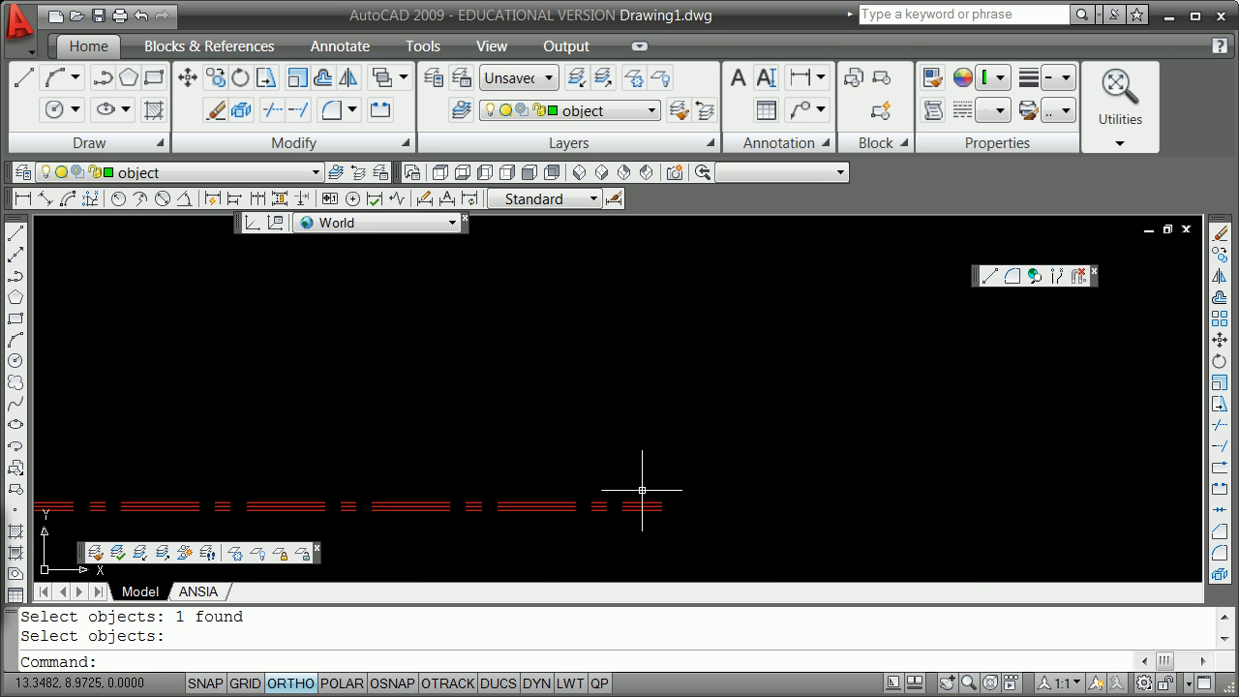
{"action": "left_click", "coordinate": [649, 498]}
{"action": "left_click", "coordinate": [645, 501]}
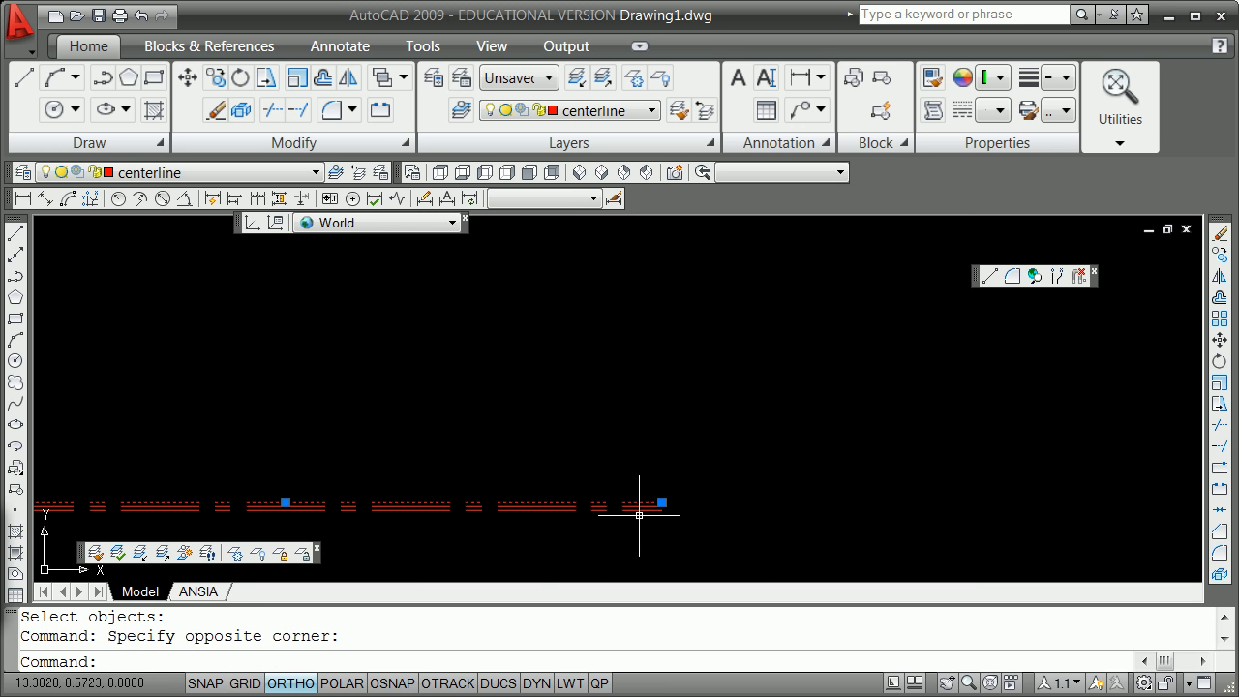
{"action": "left_click", "coordinate": [645, 505]}
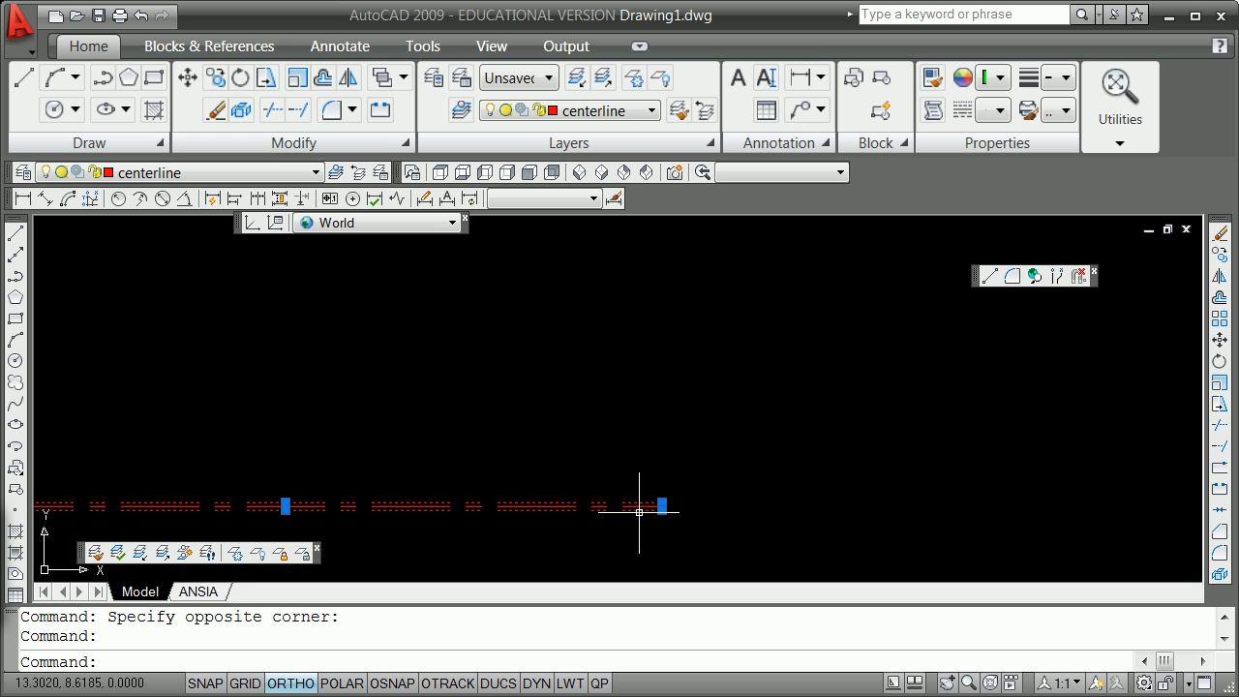
{"action": "left_click", "coordinate": [315, 175]}
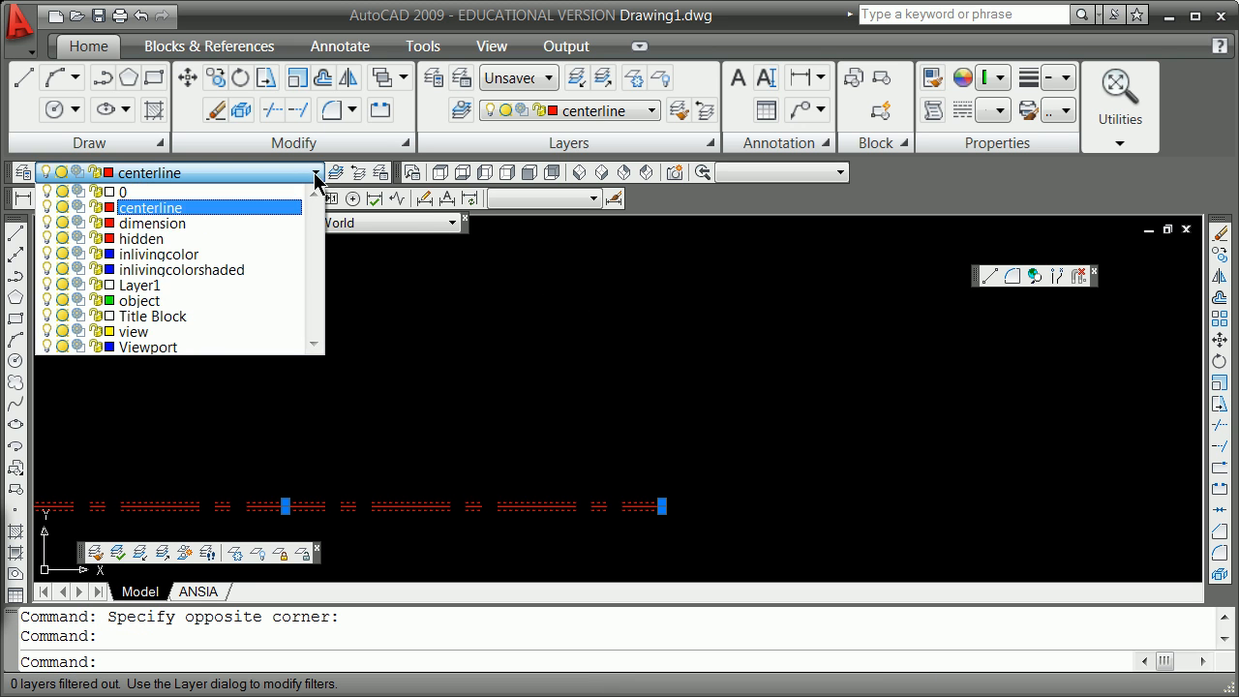
{"action": "left_click", "coordinate": [171, 309]}
{"action": "scroll", "coordinate": [716, 523], "scroll_direction": "up", "scroll_amount": 2}
{"action": "key", "text": "Escape"}
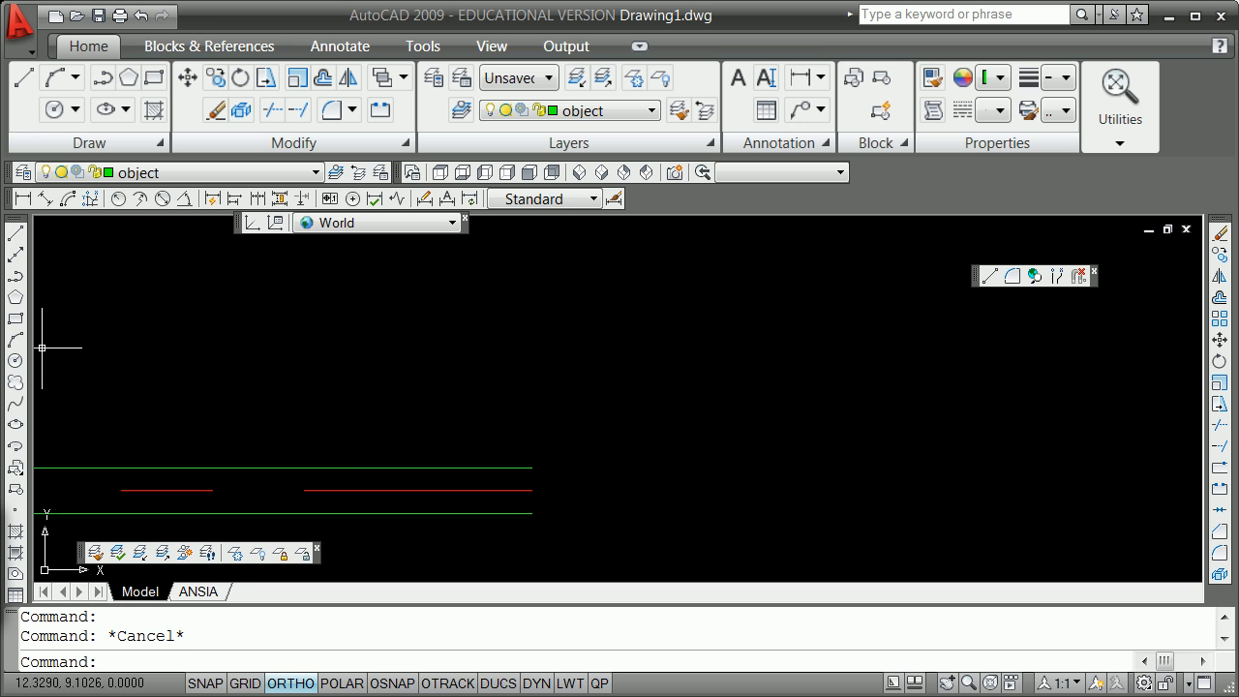
Close the bar's right end with a vertical line between the endpoints of the two outer lines.
{"action": "left_click", "coordinate": [19, 235]}
{"action": "right_click", "coordinate": [262, 295], "text": "shift"}
{"action": "left_click", "coordinate": [319, 398]}
{"action": "left_click", "coordinate": [532, 496]}
{"action": "right_click", "coordinate": [566, 494], "text": "shift"}
{"action": "left_click", "coordinate": [618, 601]}
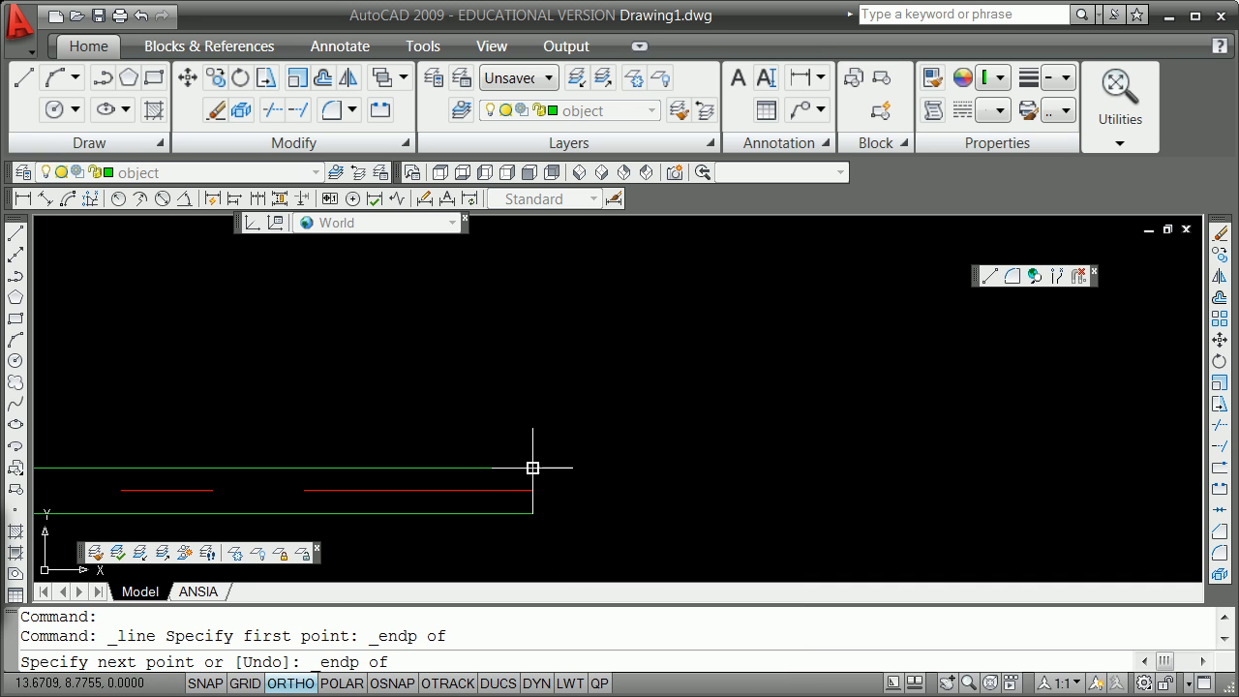
{"action": "left_click", "coordinate": [532, 467]}
{"action": "key", "text": "Return"}
Close the bar's left end with a vertical line joining the endpoints of the upper and lower lines.
{"action": "scroll", "coordinate": [443, 476], "scroll_direction": "up", "scroll_amount": 8}
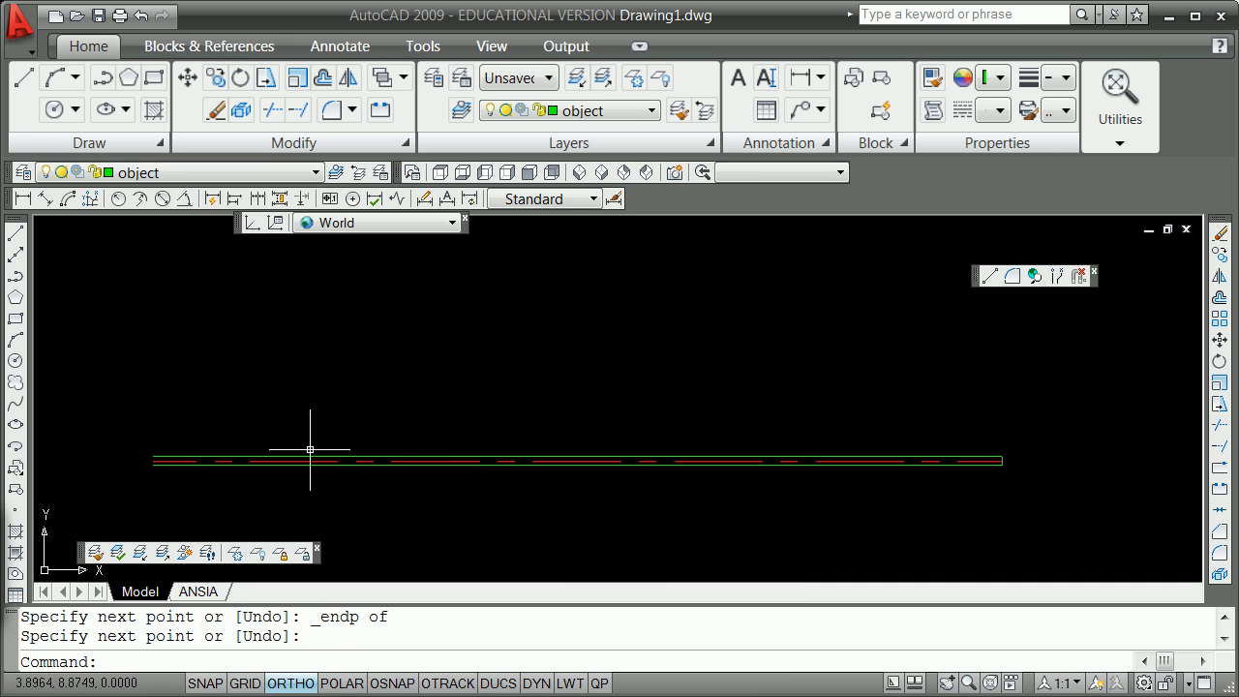
{"action": "key", "text": "Return"}
{"action": "scroll", "coordinate": [158, 445], "scroll_direction": "up", "scroll_amount": 5}
{"action": "right_click", "coordinate": [181, 436], "text": "shift"}
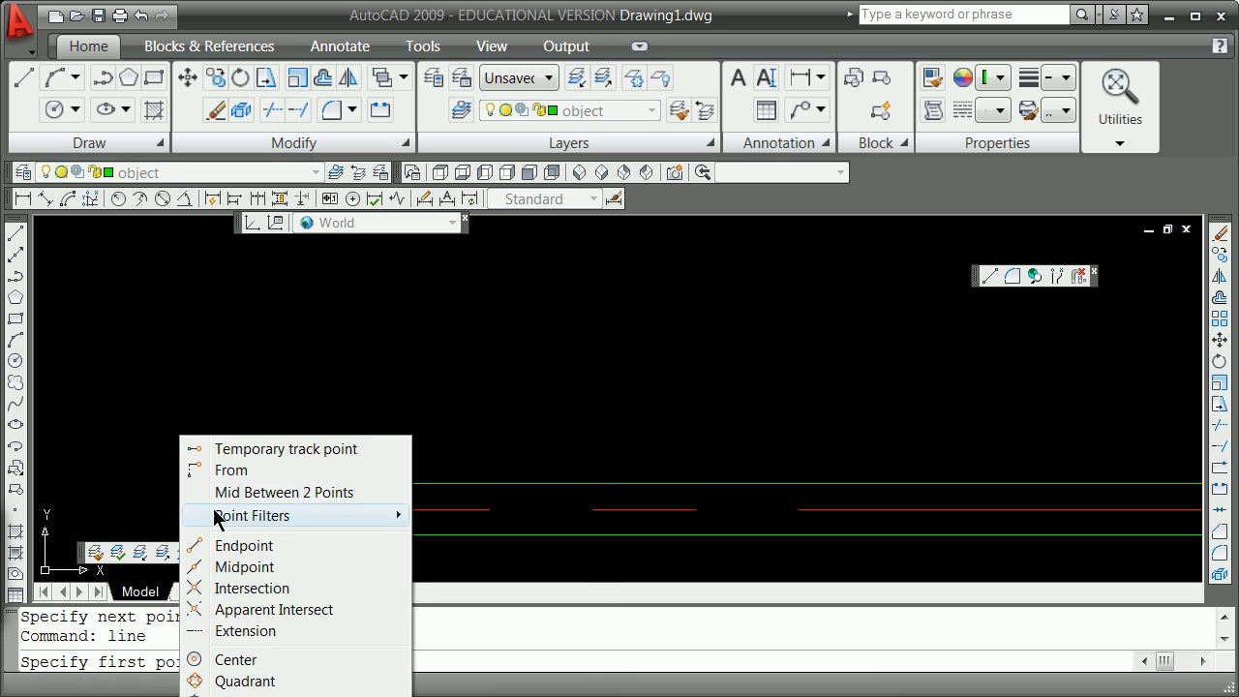
{"action": "left_click", "coordinate": [222, 545]}
{"action": "left_click", "coordinate": [226, 489]}
{"action": "right_click", "coordinate": [224, 525], "text": "shift"}
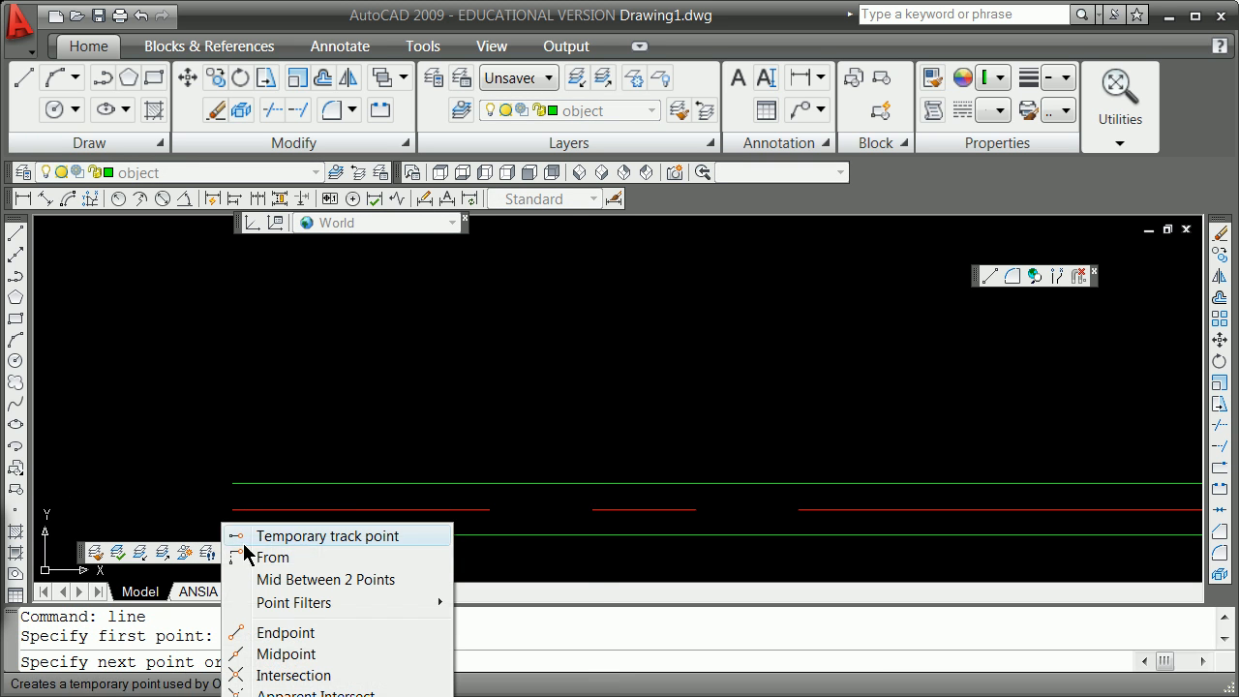
{"action": "left_click", "coordinate": [286, 632]}
{"action": "left_click", "coordinate": [239, 529]}
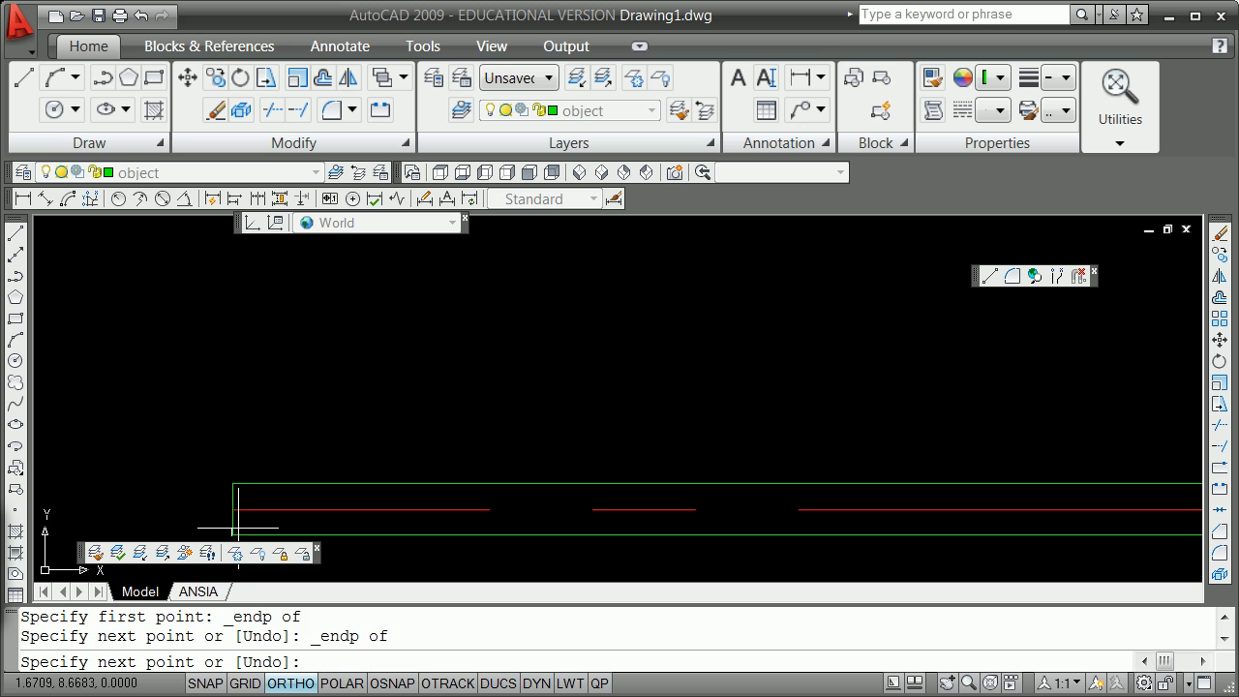
{"action": "key", "text": "Return"}
Draw a circle of radius 1 centred on the bar's lower edge, placing its centre with the Nearest snap.
{"action": "scroll", "coordinate": [271, 494], "scroll_direction": "down", "scroll_amount": 7}
{"action": "scroll", "coordinate": [595, 492], "scroll_direction": "up", "scroll_amount": 3}
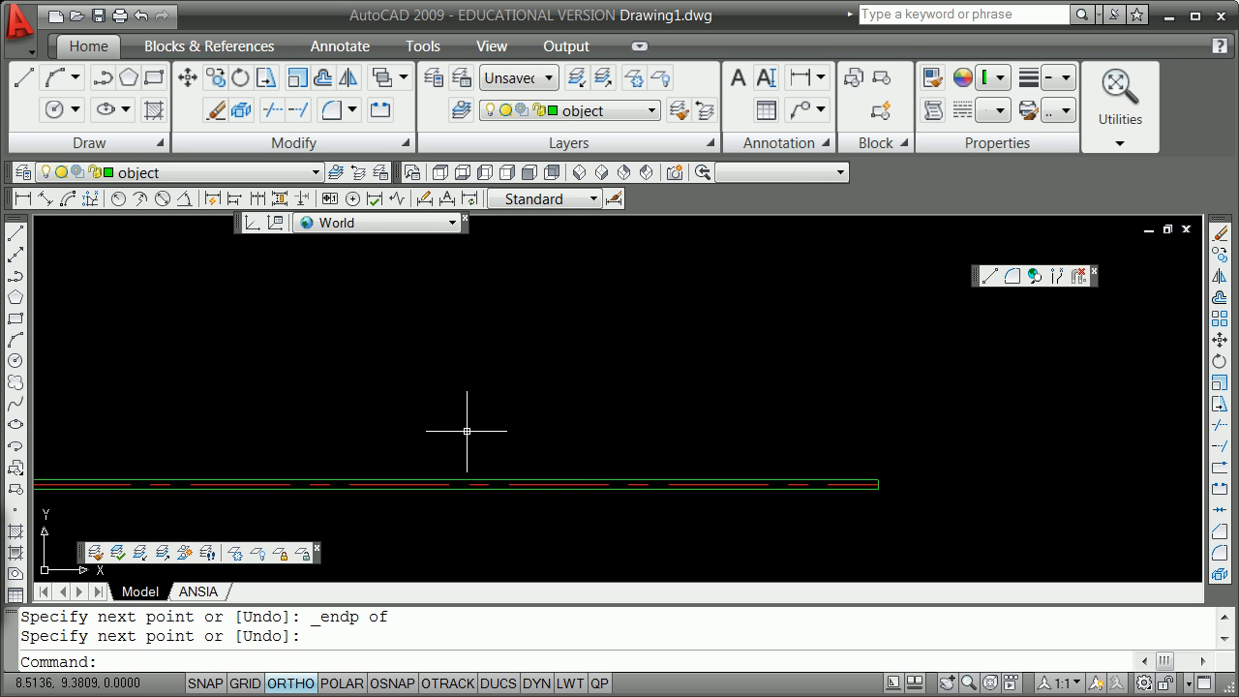
{"action": "scroll", "coordinate": [830, 498], "scroll_direction": "down", "scroll_amount": 3}
{"action": "scroll", "coordinate": [553, 491], "scroll_direction": "up", "scroll_amount": 3}
{"action": "scroll", "coordinate": [639, 530], "scroll_direction": "down", "scroll_amount": 4}
{"action": "scroll", "coordinate": [710, 542], "scroll_direction": "up", "scroll_amount": 5}
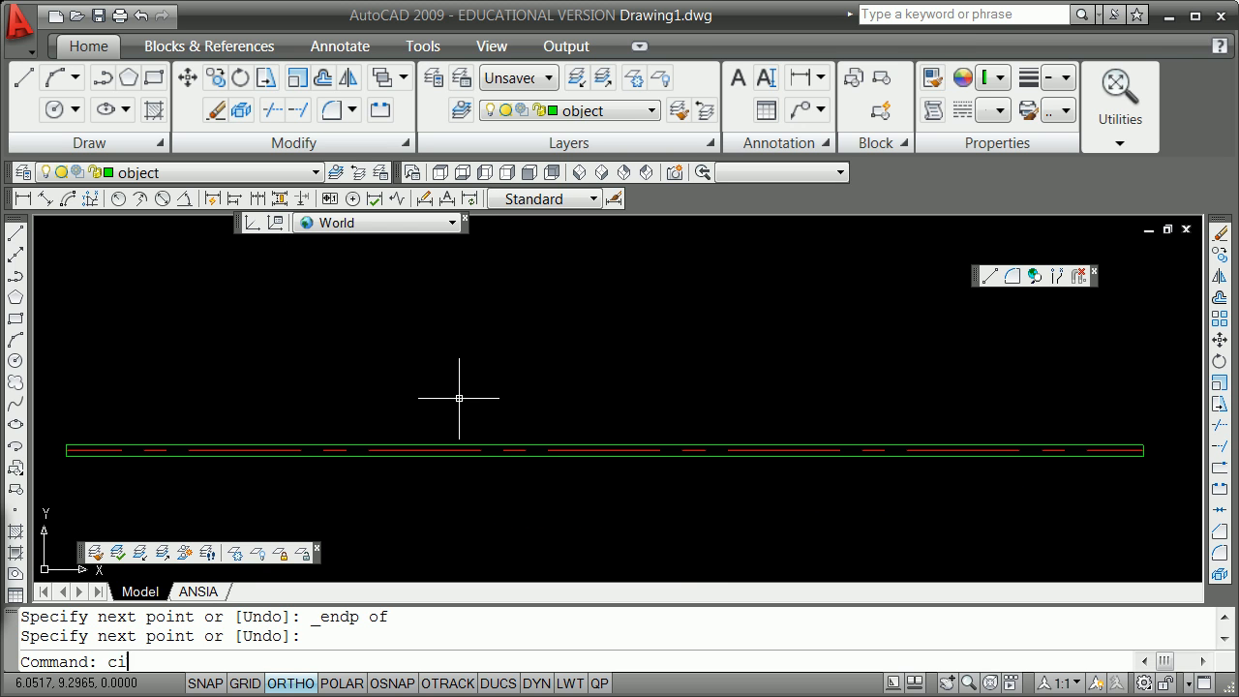
{"action": "key", "text": "Return"}
{"action": "type", "text": "near"}
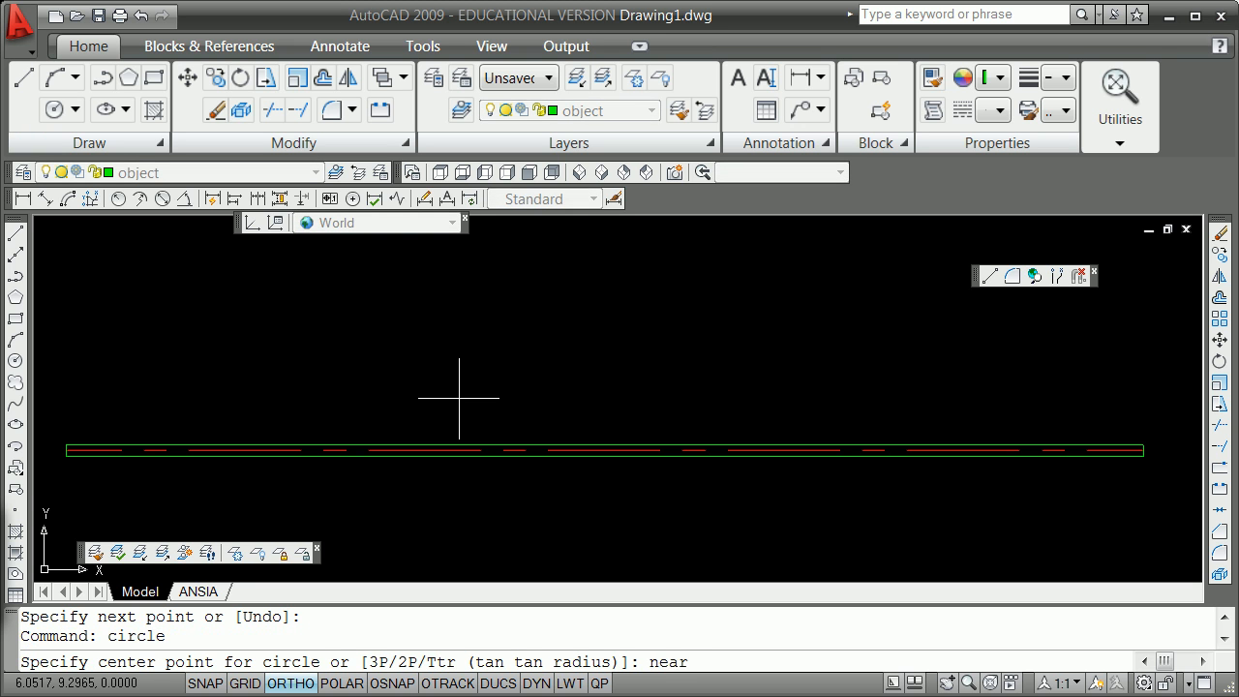
{"action": "key", "text": "Return"}
{"action": "left_click", "coordinate": [462, 452]}
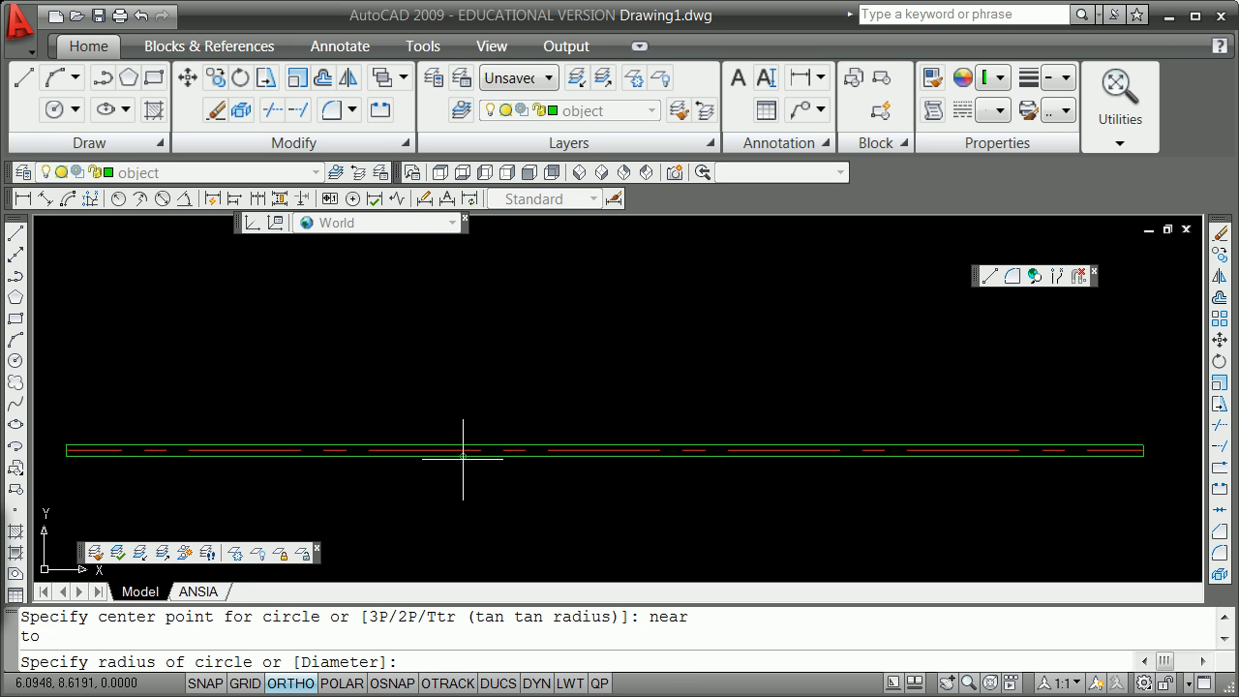
{"action": "type", "text": "1"}
{"action": "key", "text": "Return"}
Copy the whole bar, with centerline and both end lines, upward from its upper edge below the circle's top quadrant to that quadrant.
{"action": "type", "text": "copy"}
{"action": "key", "text": "Return"}
{"action": "type", "text": "ct objects:"}
{"action": "key", "text": "Return"}
{"action": "left_click", "coordinate": [260, 470]}
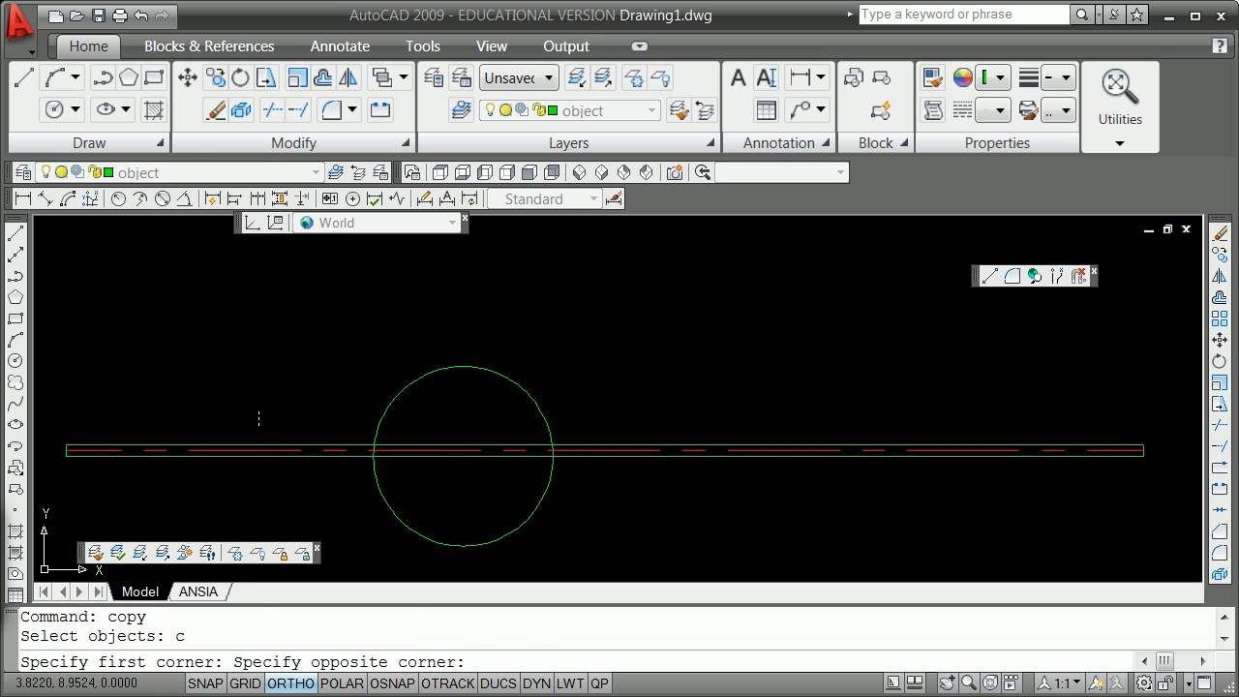
{"action": "left_click", "coordinate": [201, 413]}
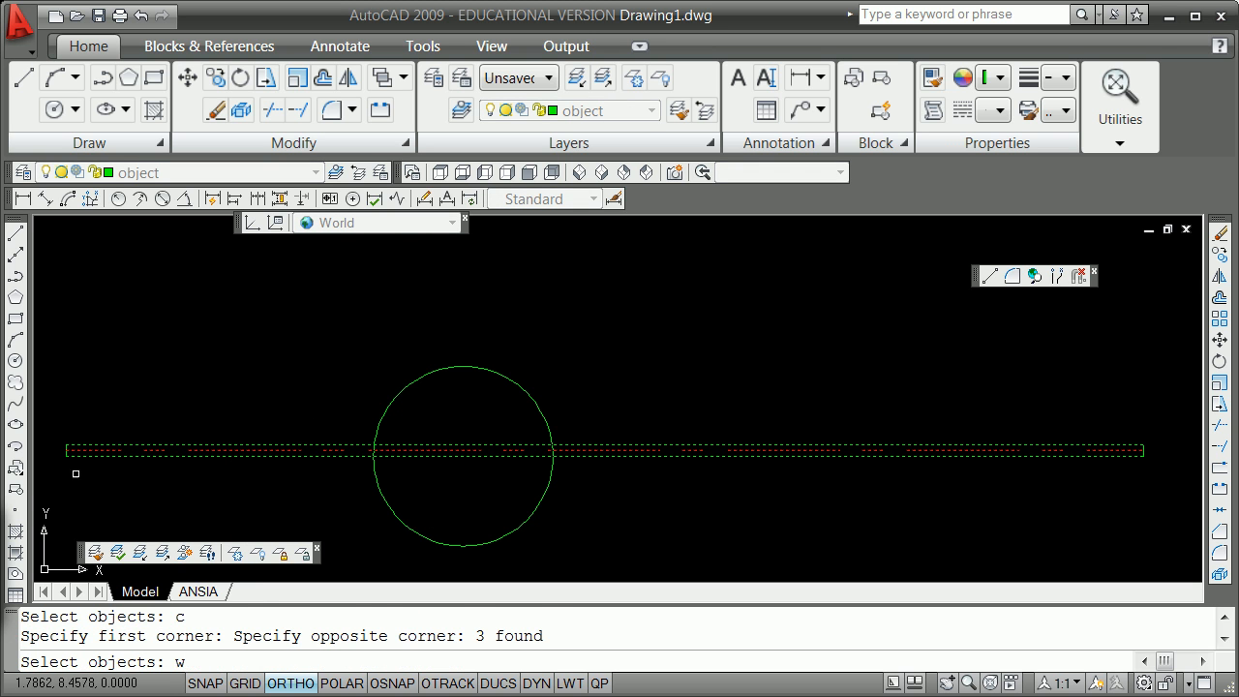
{"action": "key", "text": "Return"}
{"action": "left_click", "coordinate": [46, 478]}
{"action": "left_click", "coordinate": [81, 417]}
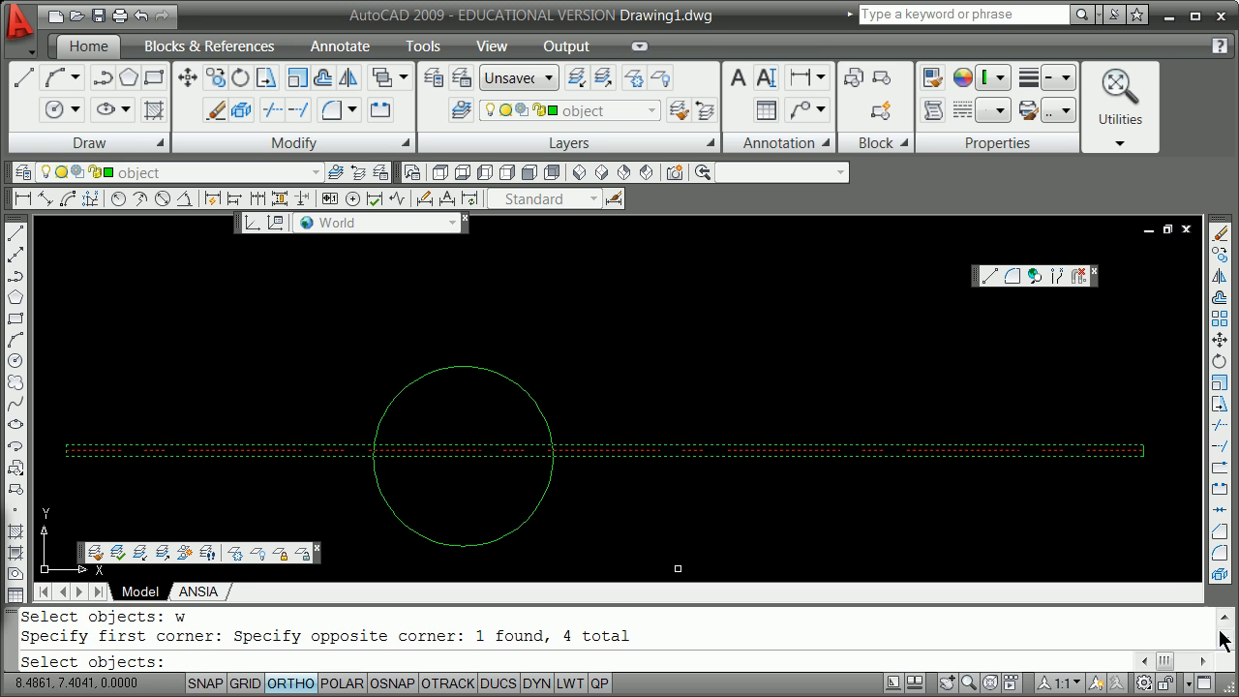
{"action": "type", "text": "w"}
{"action": "key", "text": "Return"}
{"action": "left_click", "coordinate": [1113, 488]}
{"action": "left_click", "coordinate": [1181, 434]}
{"action": "key", "text": "Return"}
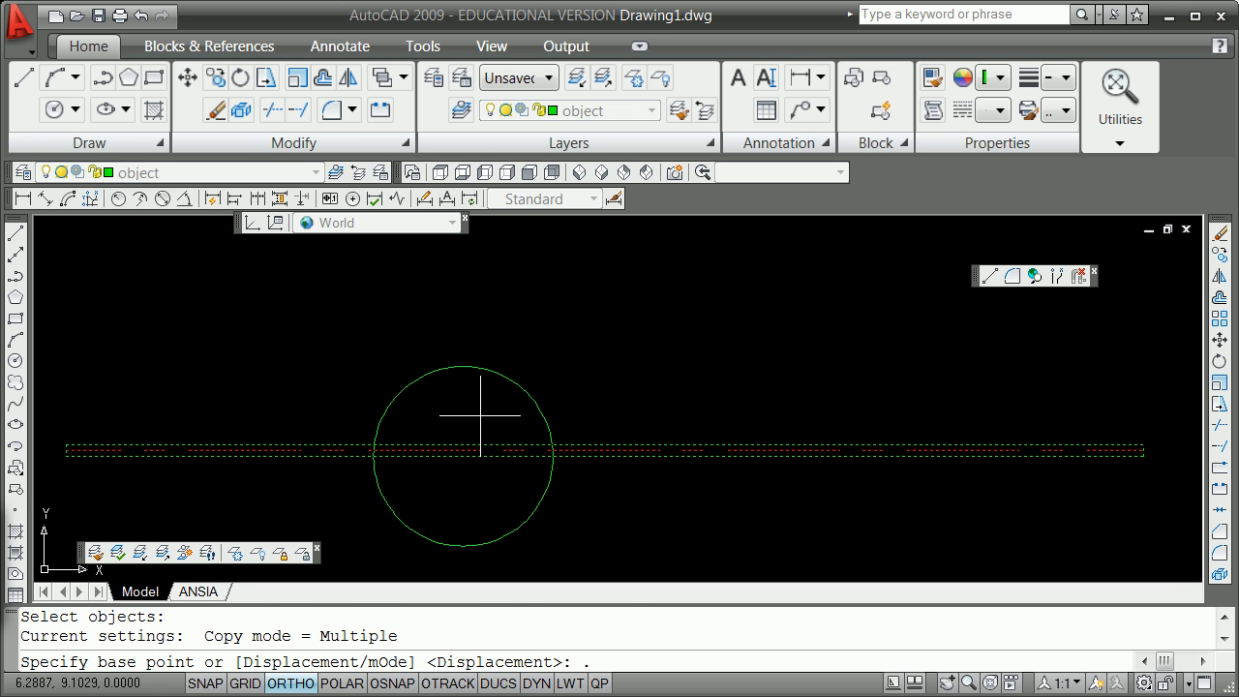
{"action": "key", "text": "Return"}
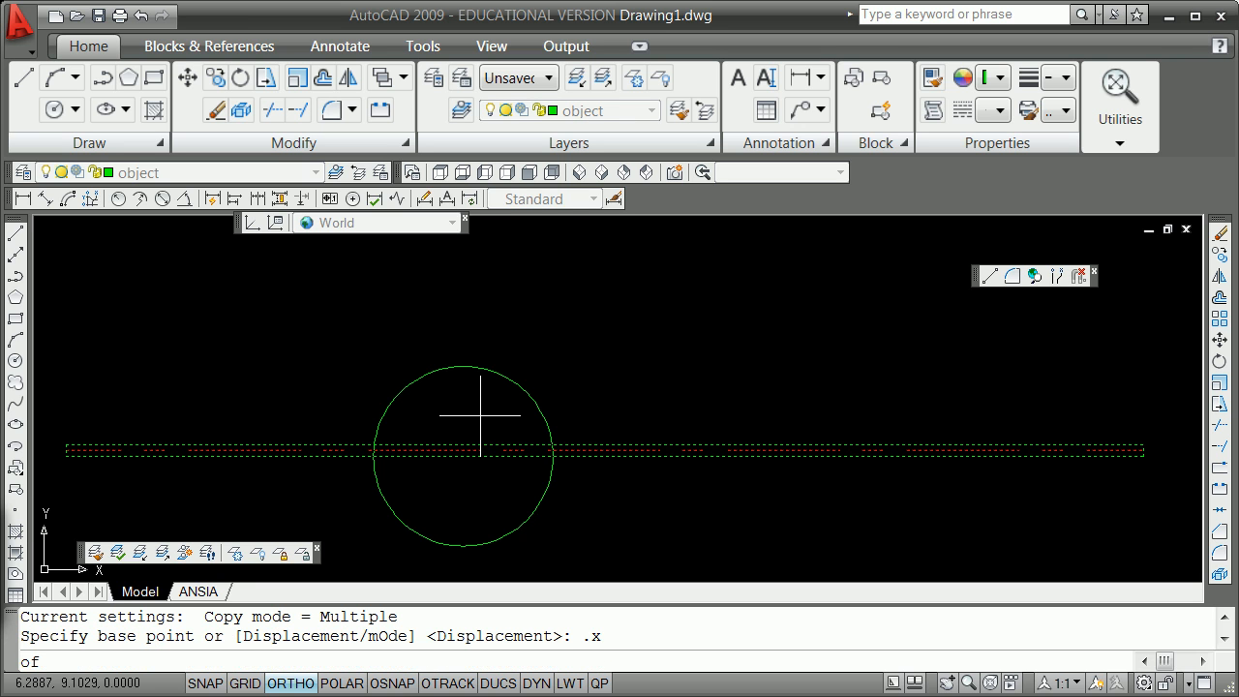
{"action": "key", "text": "Return"}
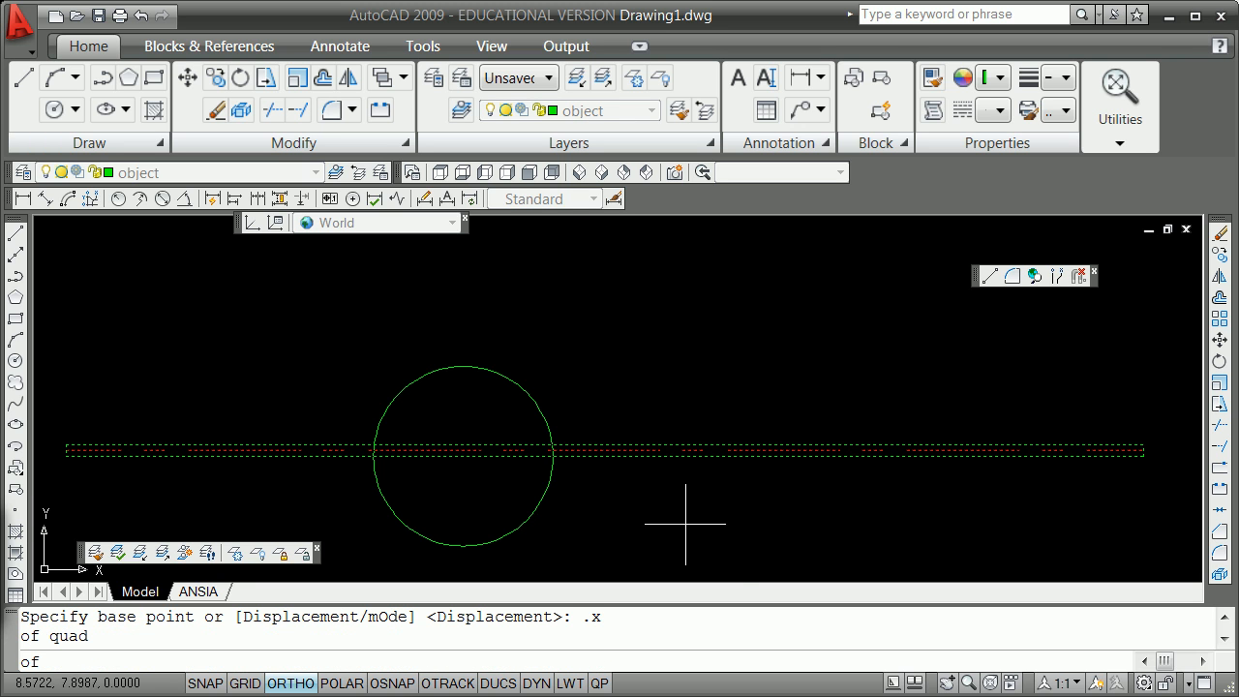
{"action": "left_click", "coordinate": [471, 366]}
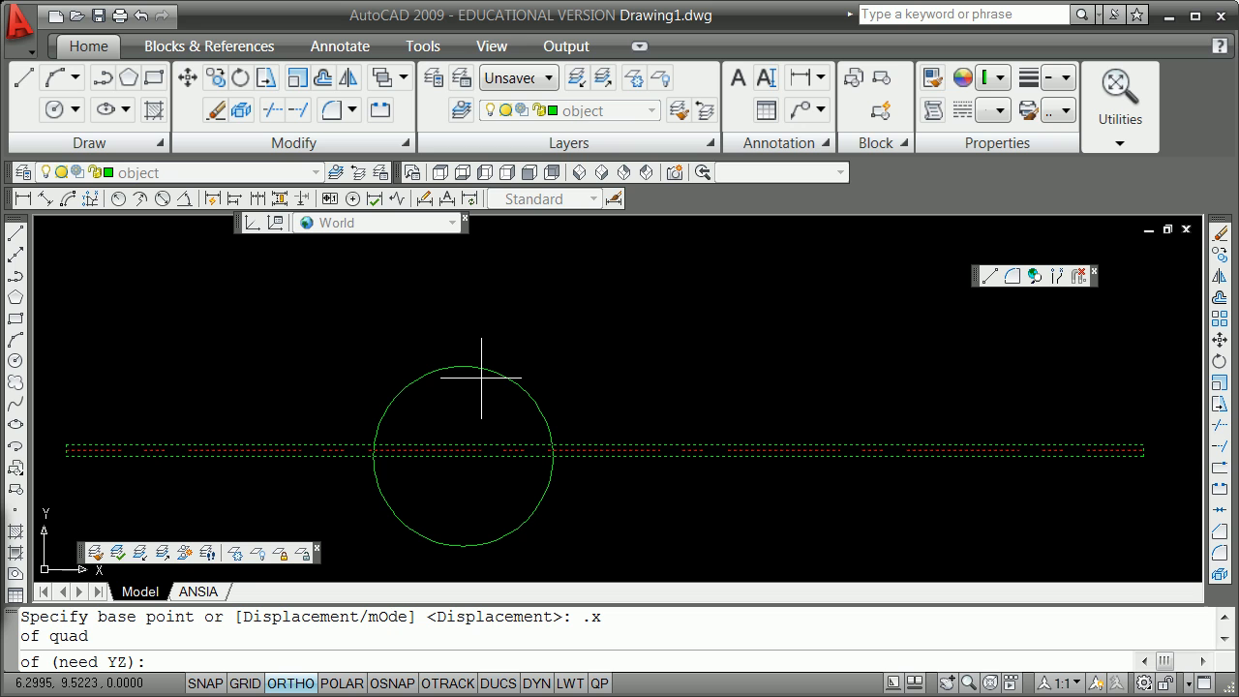
{"action": "type", "text": ".yz"}
{"action": "key", "text": "Return"}
{"action": "type", "text": "nea"}
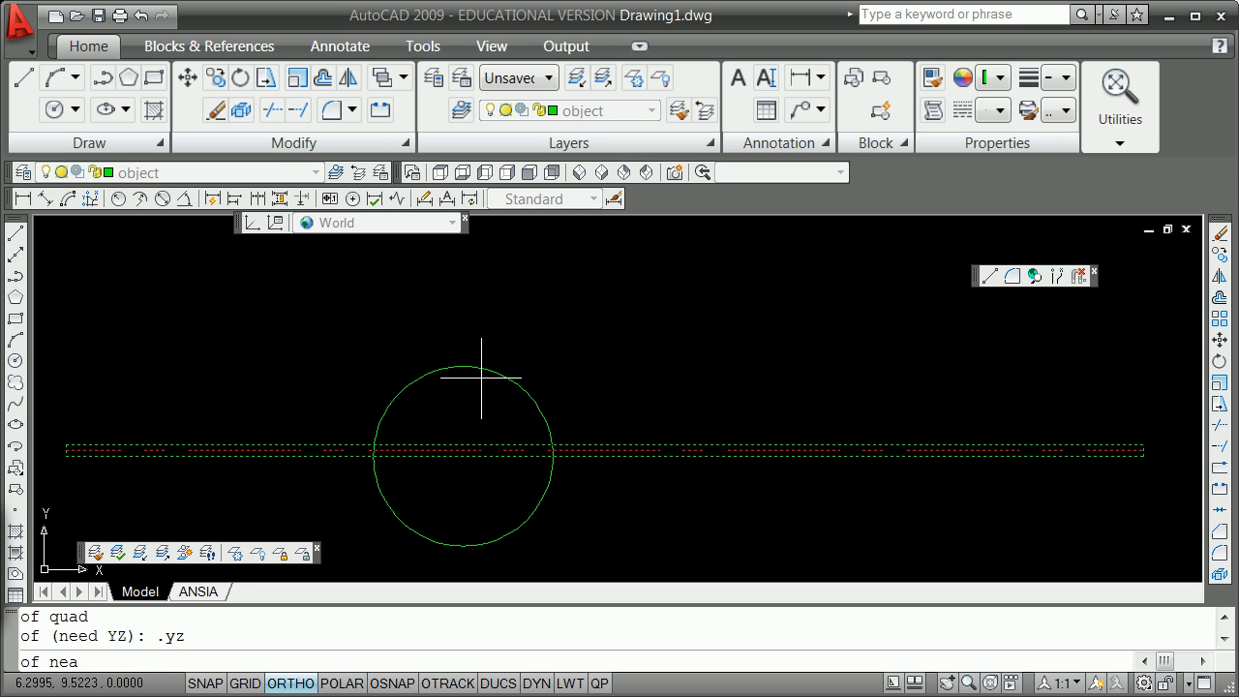
{"action": "type", "text": "r"}
{"action": "key", "text": "Return"}
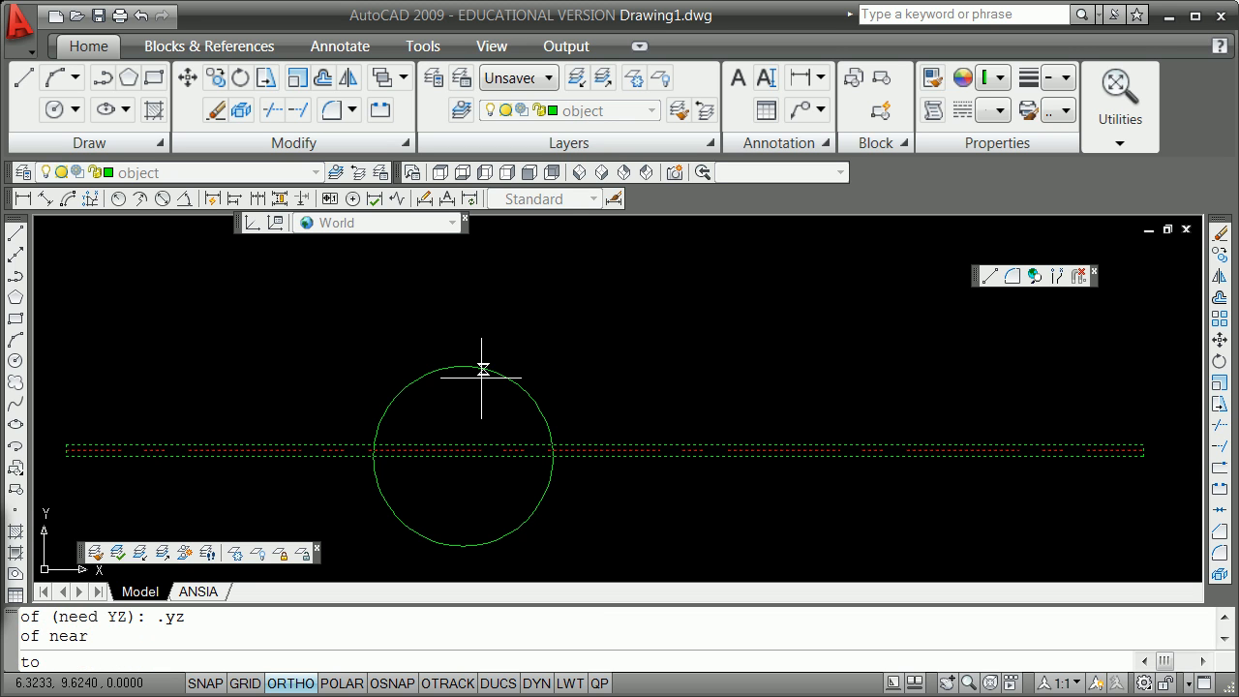
{"action": "left_click", "coordinate": [462, 445]}
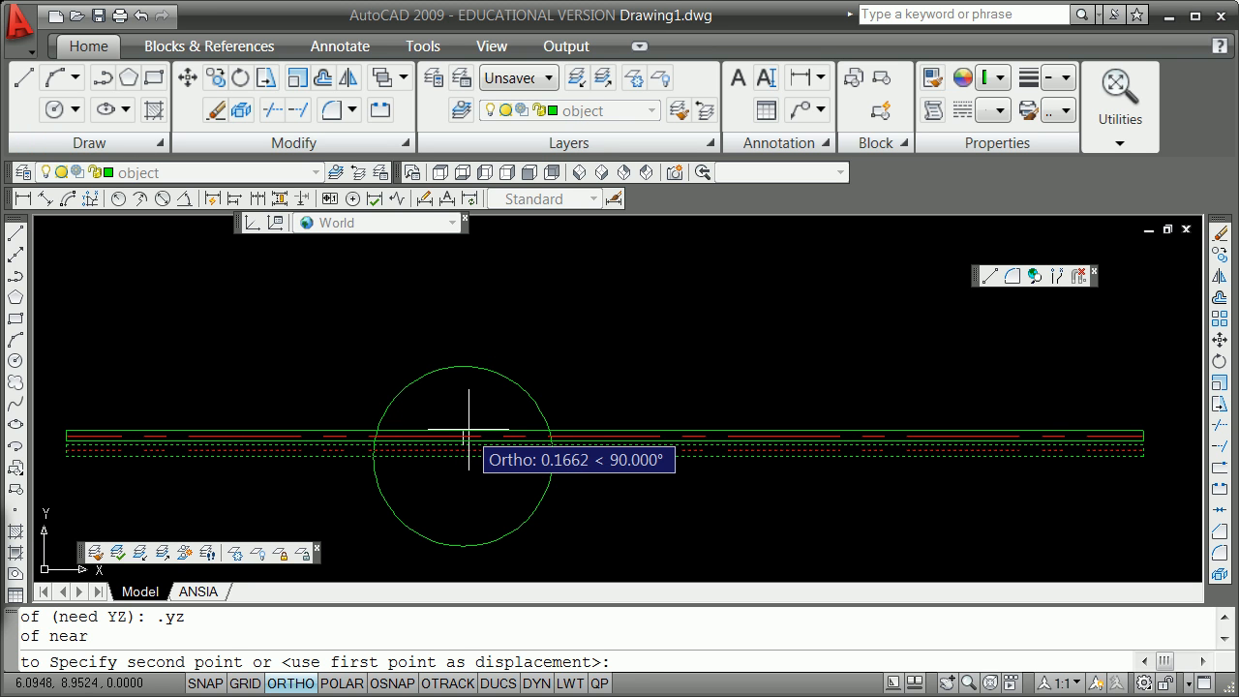
{"action": "key", "text": "Return"}
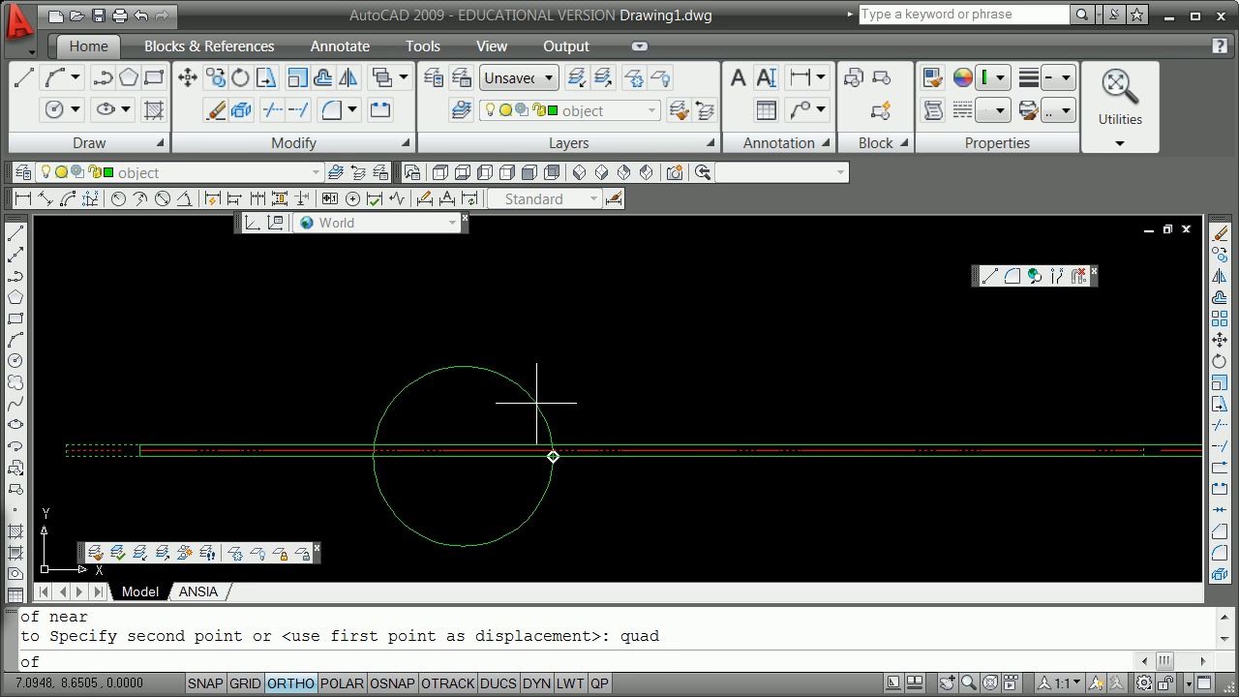
{"action": "left_click", "coordinate": [462, 366]}
{"action": "key", "text": "Return"}
Erase the construction circle.
{"action": "type", "text": "e"}
{"action": "key", "text": "Return"}
{"action": "left_click", "coordinate": [533, 407]}
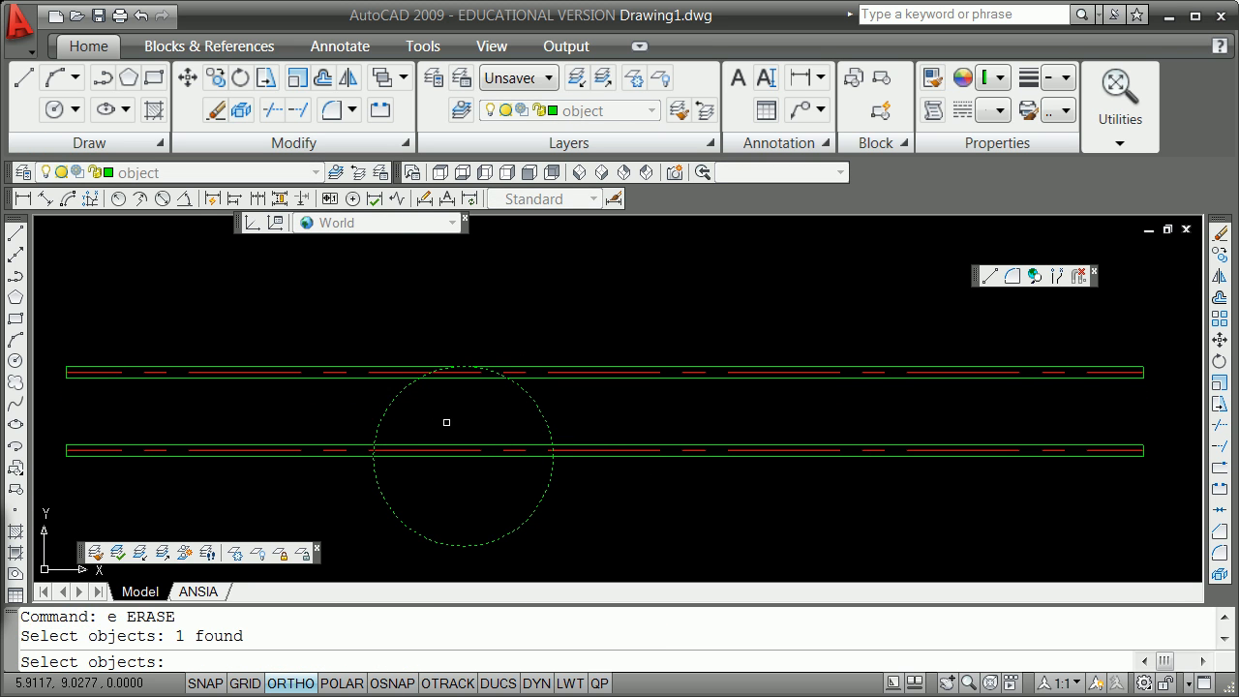
{"action": "key", "text": "Return"}
Draw a vertical line joining the two bars' left ends, from the upper bar's lower corner to the lower bar's upper corner.
{"action": "scroll", "coordinate": [415, 415], "scroll_direction": "down", "scroll_amount": 6}
{"action": "scroll", "coordinate": [330, 429], "scroll_direction": "up", "scroll_amount": 5}
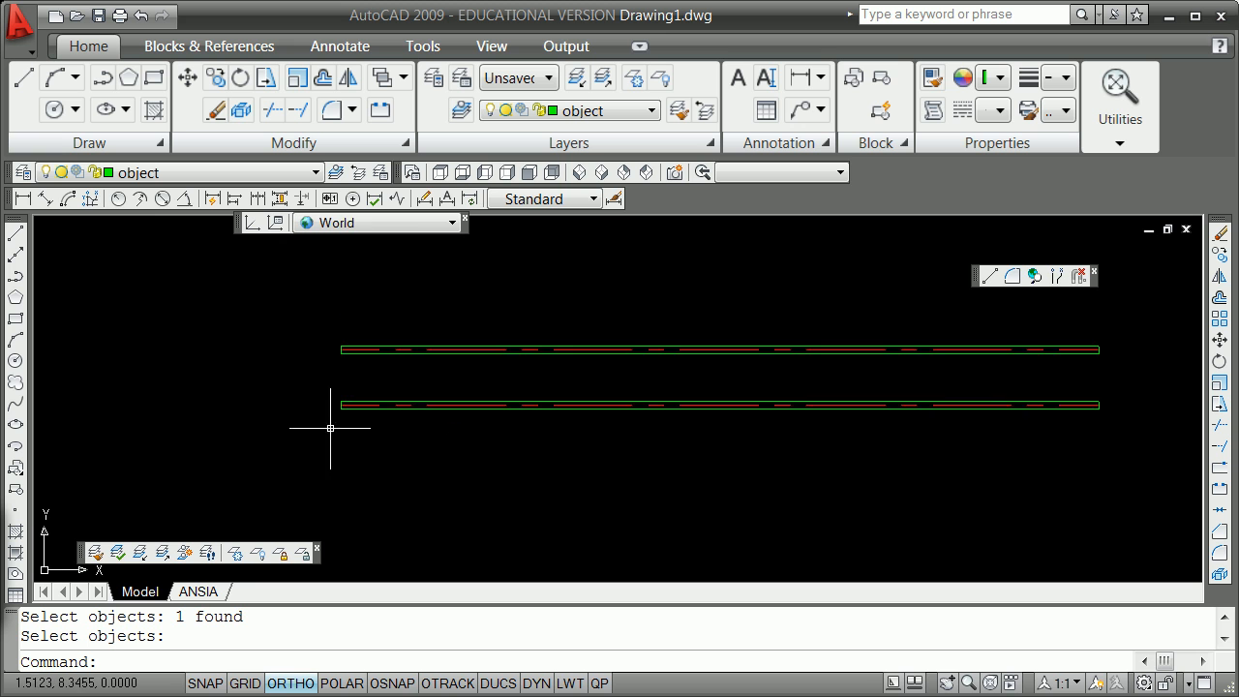
{"action": "scroll", "coordinate": [330, 429], "scroll_direction": "up", "scroll_amount": 2}
{"action": "scroll", "coordinate": [338, 387], "scroll_direction": "down", "scroll_amount": 4}
{"action": "scroll", "coordinate": [334, 358], "scroll_direction": "up", "scroll_amount": 5}
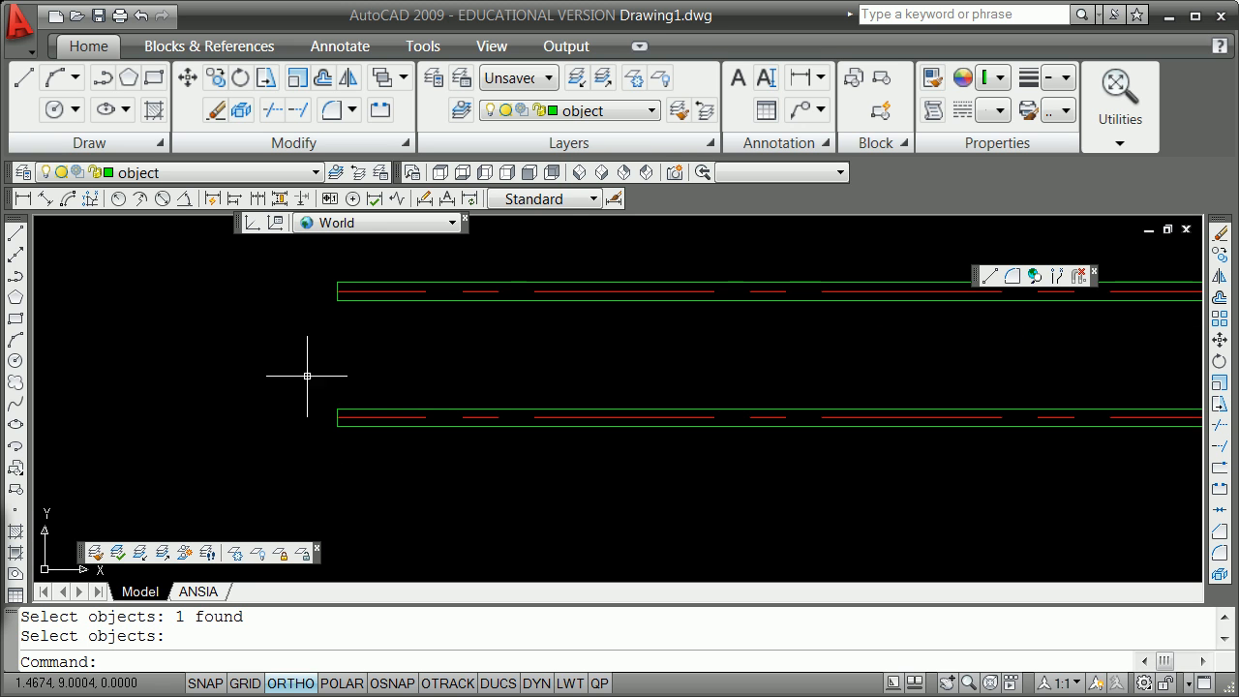
{"action": "type", "text": "line"}
{"action": "key", "text": "Return"}
{"action": "type", "text": "end"}
{"action": "key", "text": "Return"}
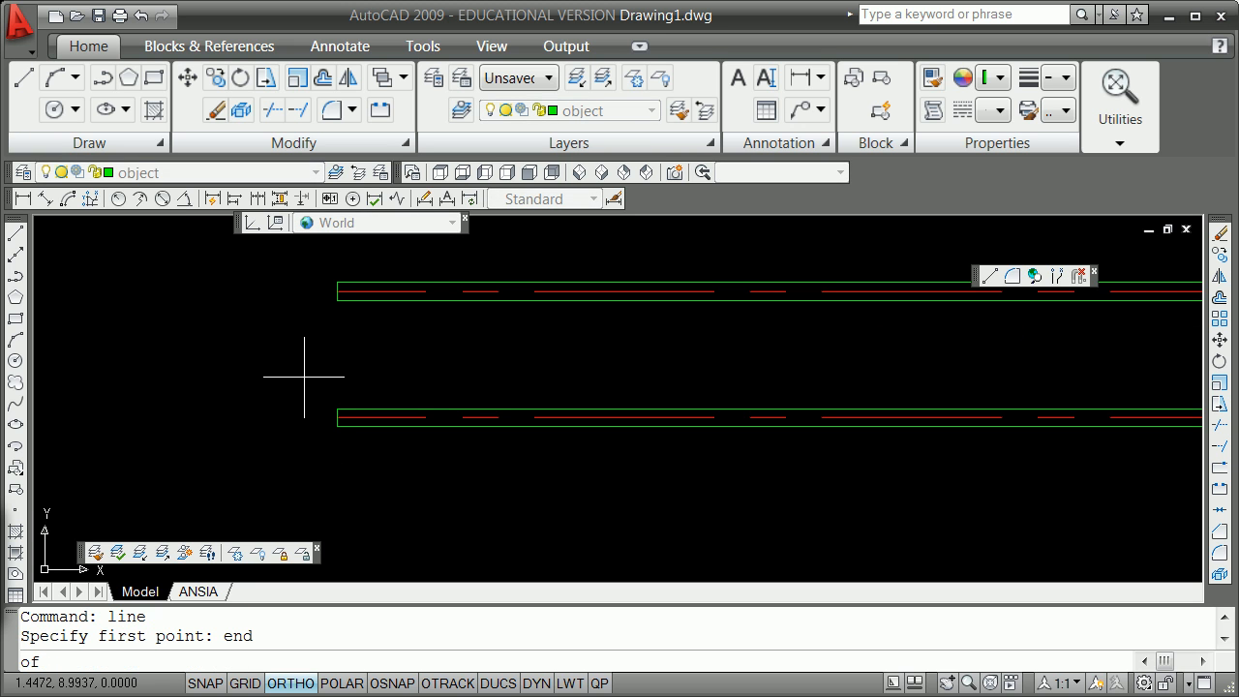
{"action": "left_click", "coordinate": [342, 306]}
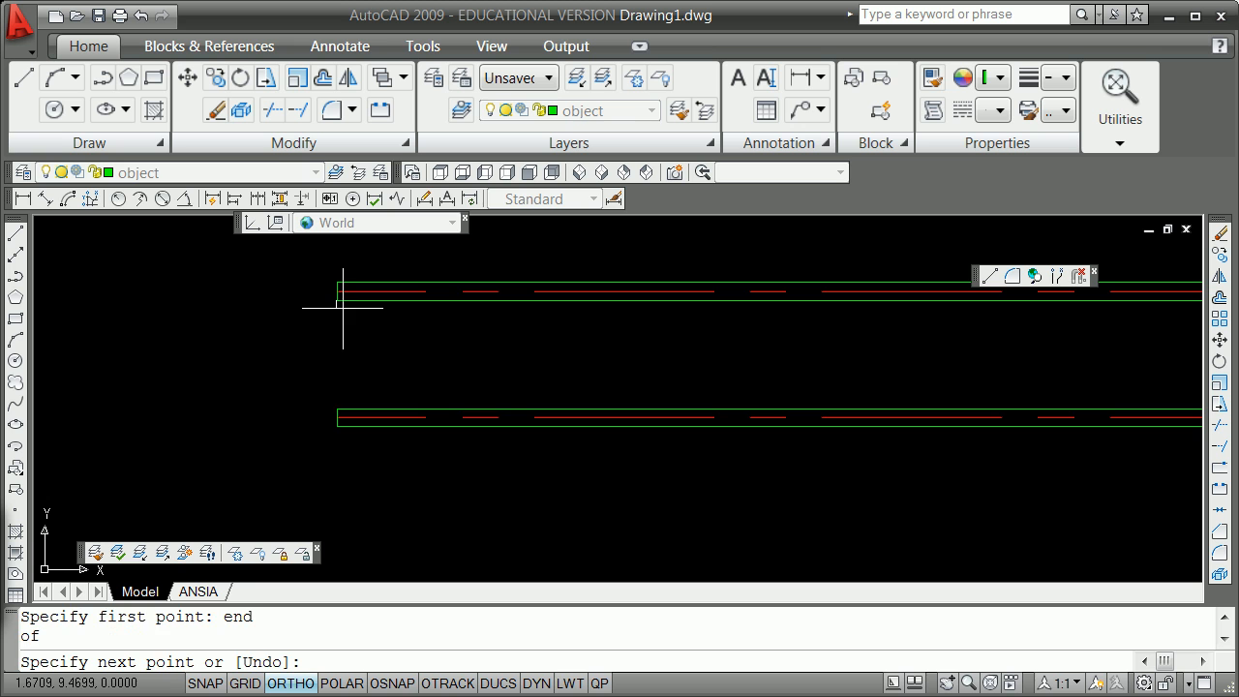
{"action": "key", "text": "Return"}
{"action": "left_click", "coordinate": [337, 409]}
{"action": "key", "text": "Return"}
Offset the vertical line between the bars' left ends 1/8 inward to the right.
{"action": "type", "text": "o"}
{"action": "key", "text": "Return"}
{"action": "type", "text": "1"}
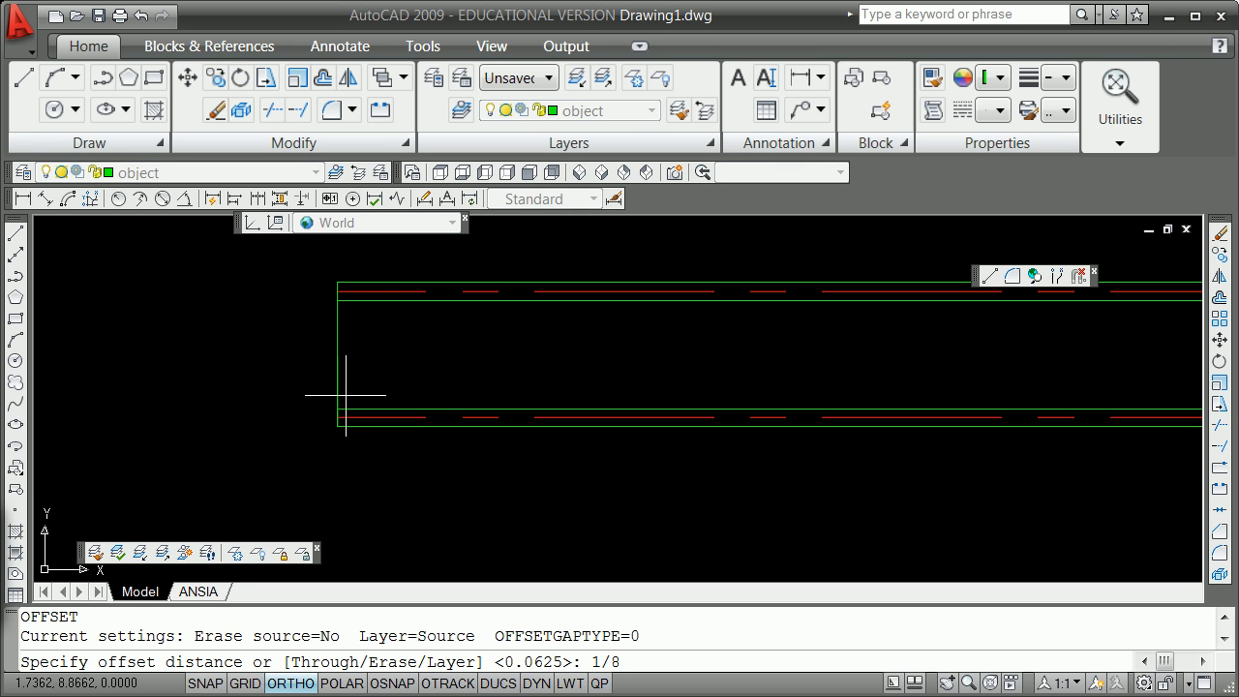
{"action": "type", "text": "/8"}
{"action": "key", "text": "Return"}
{"action": "left_click", "coordinate": [337, 392]}
{"action": "left_click", "coordinate": [351, 393]}
{"action": "key", "text": "Return"}
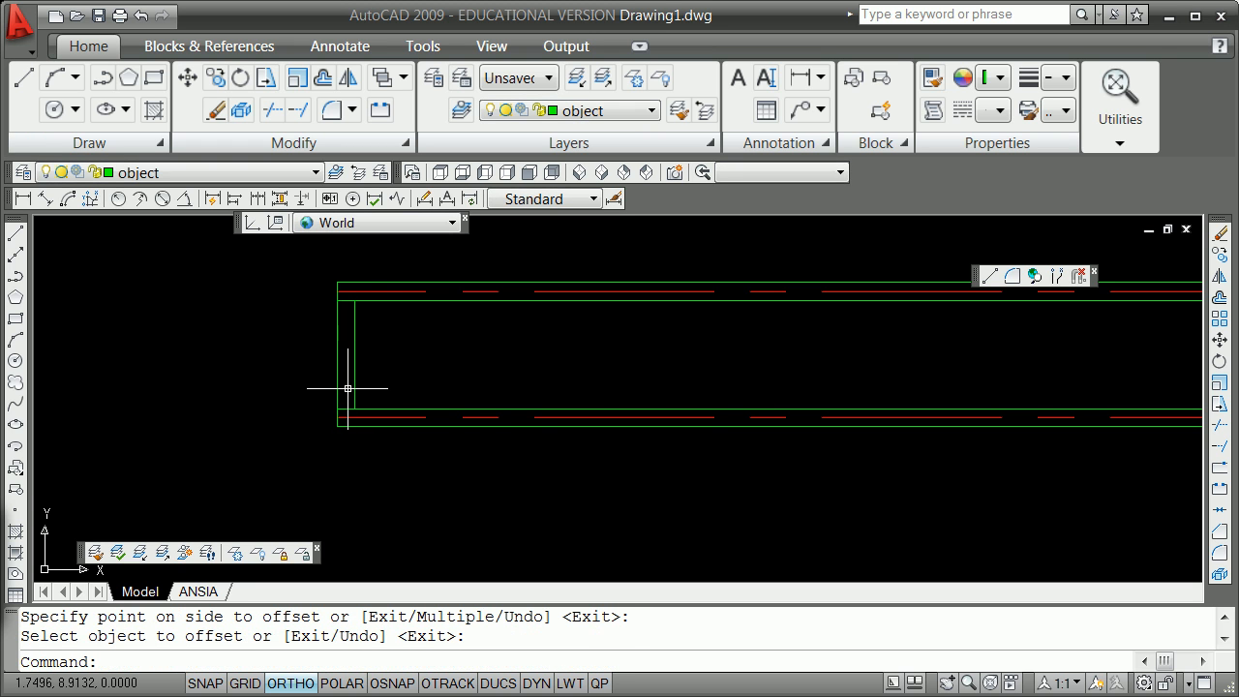
{"action": "type", "text": "l"}
{"action": "key", "text": "Return"}
{"action": "type", "text": "int: o"}
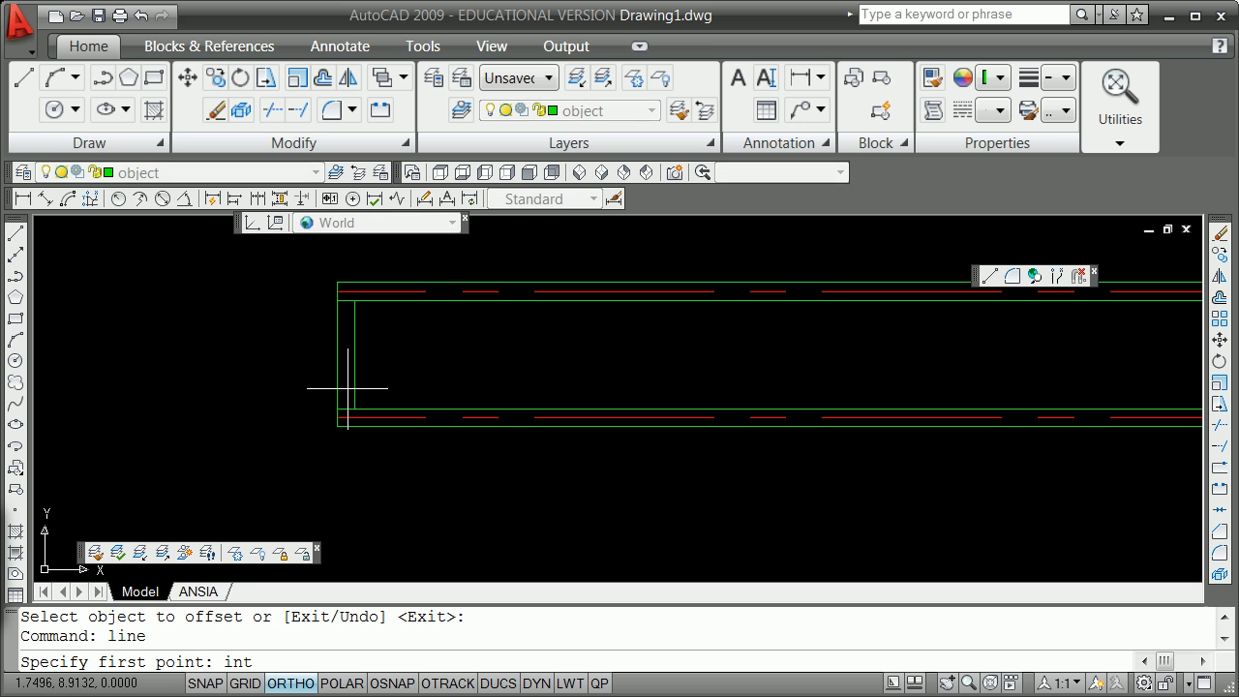
{"action": "key", "text": "Return"}
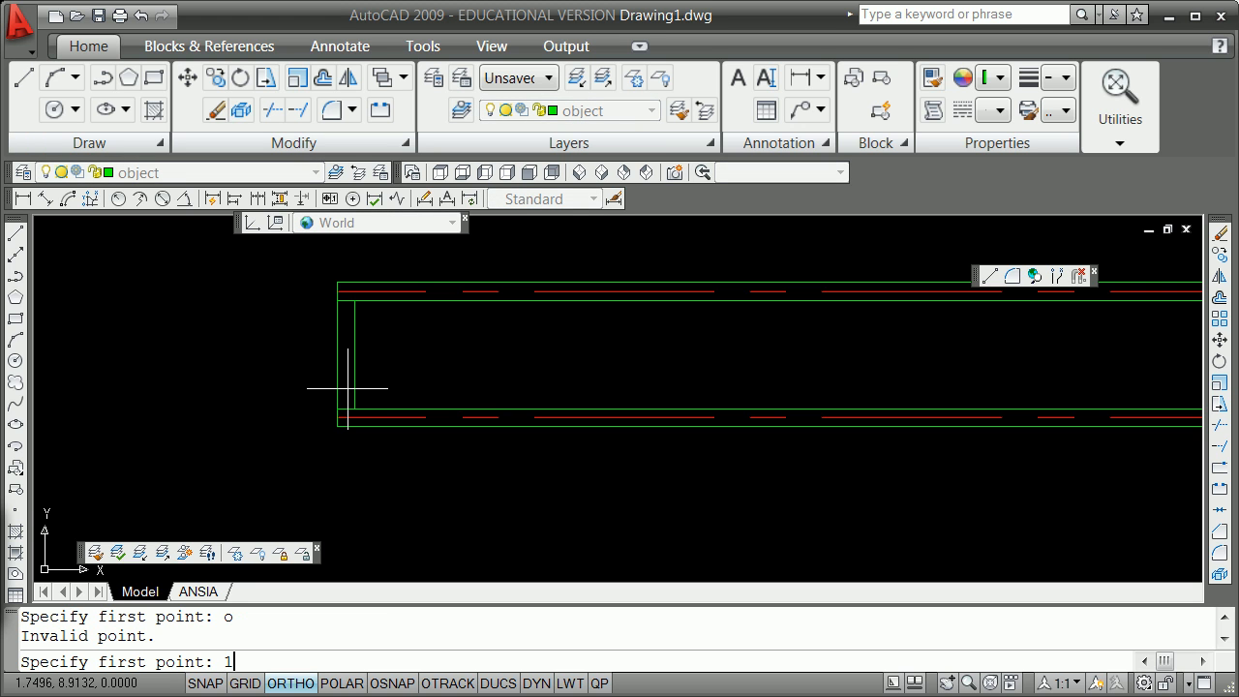
{"action": "key", "text": "Escape"}
Offset the post's inner vertical line 1/16 to the left to create a middle line.
{"action": "type", "text": "o"}
{"action": "key", "text": "Return"}
{"action": "type", "text": "1/16"}
{"action": "key", "text": "Return"}
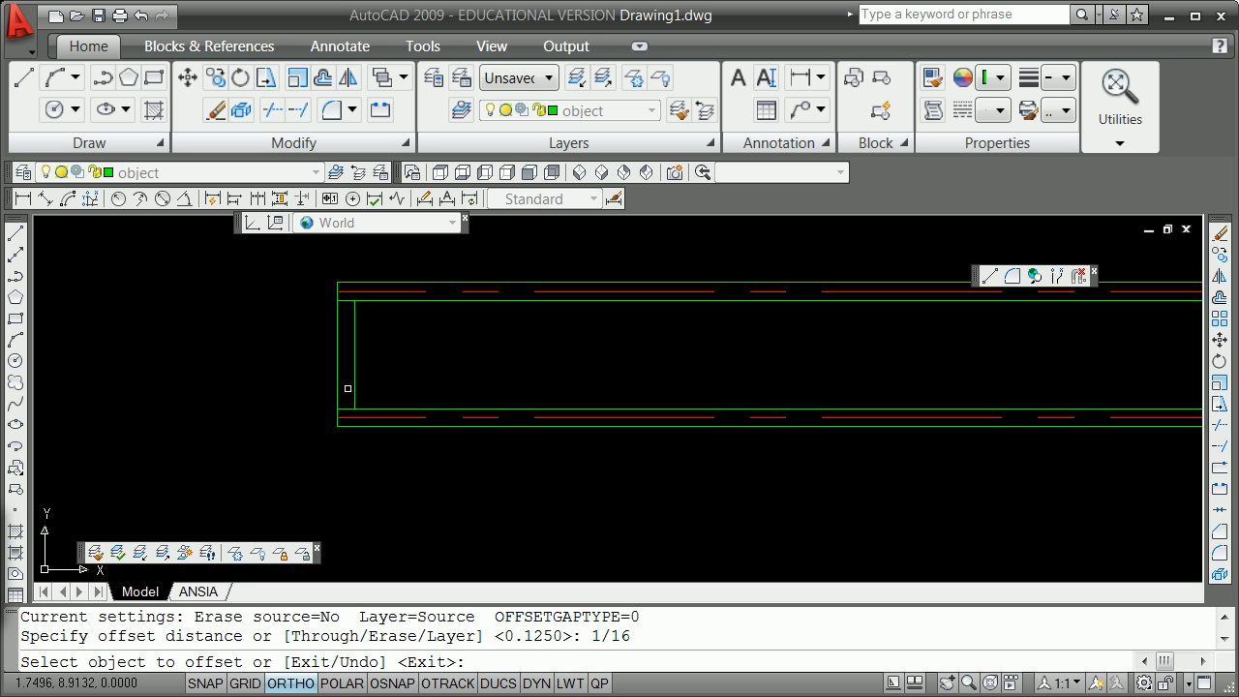
{"action": "left_click", "coordinate": [354, 392]}
{"action": "left_click", "coordinate": [334, 382]}
{"action": "key", "text": "Return"}
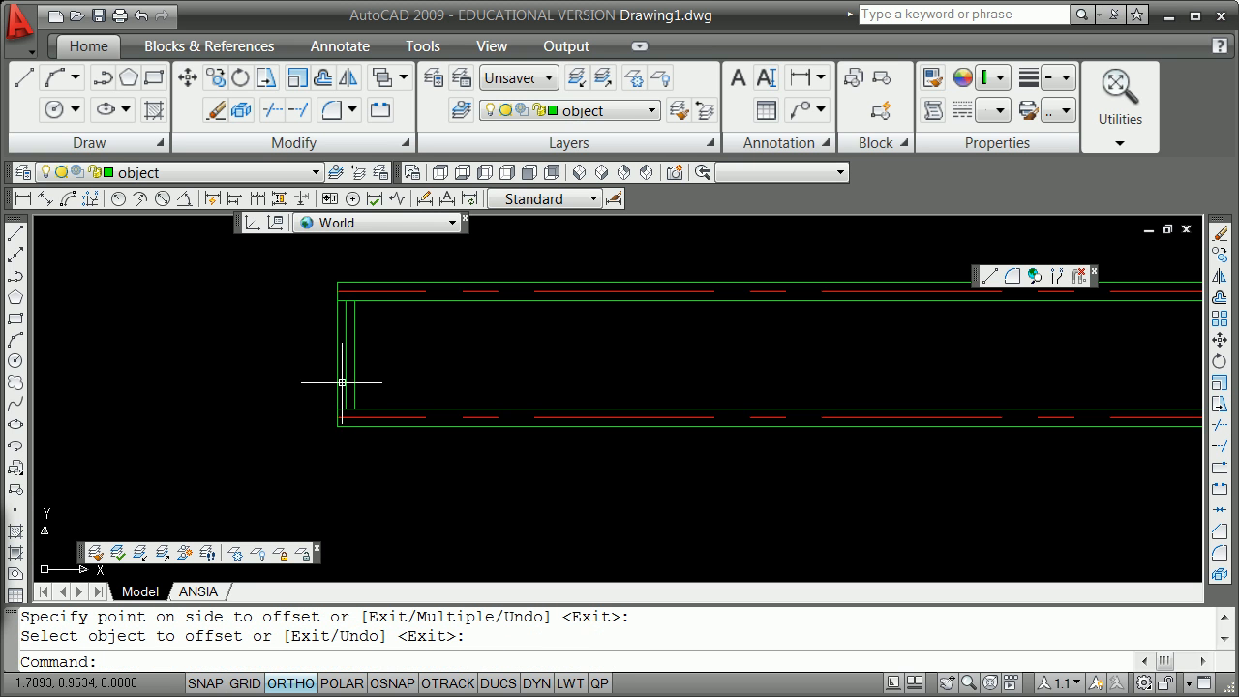
Move the middle vertical line of the left post to the centerline layer.
{"action": "left_click", "coordinate": [346, 375]}
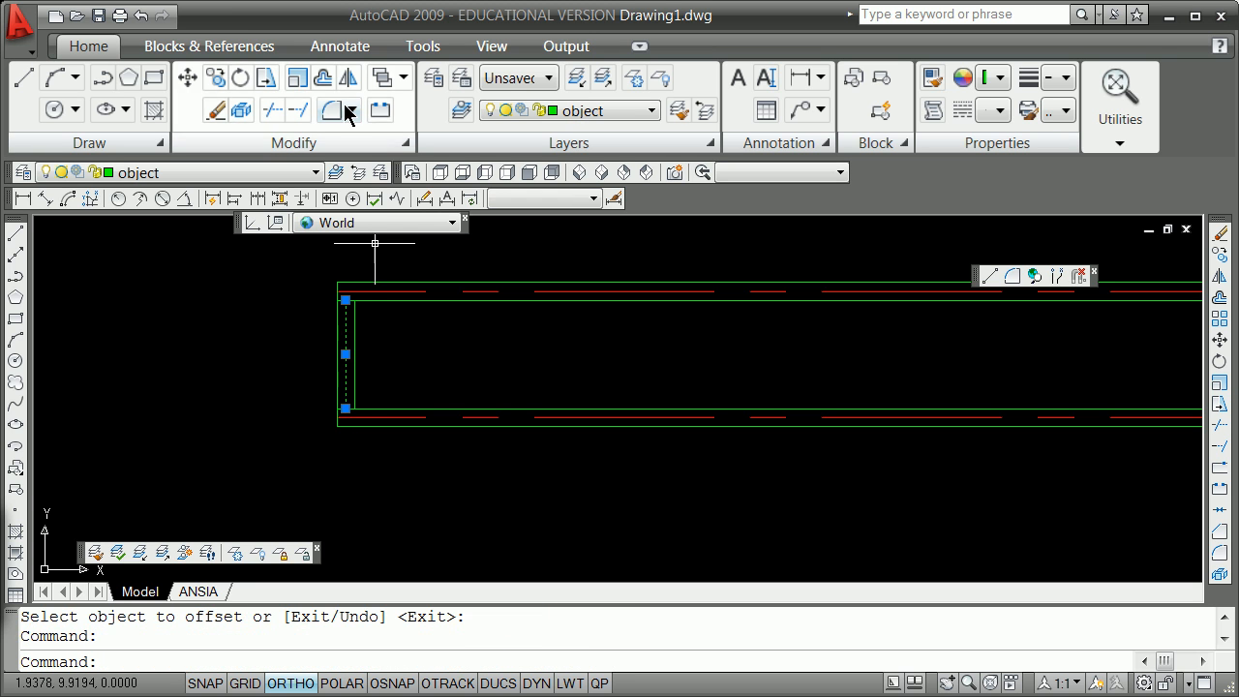
{"action": "left_click", "coordinate": [315, 172]}
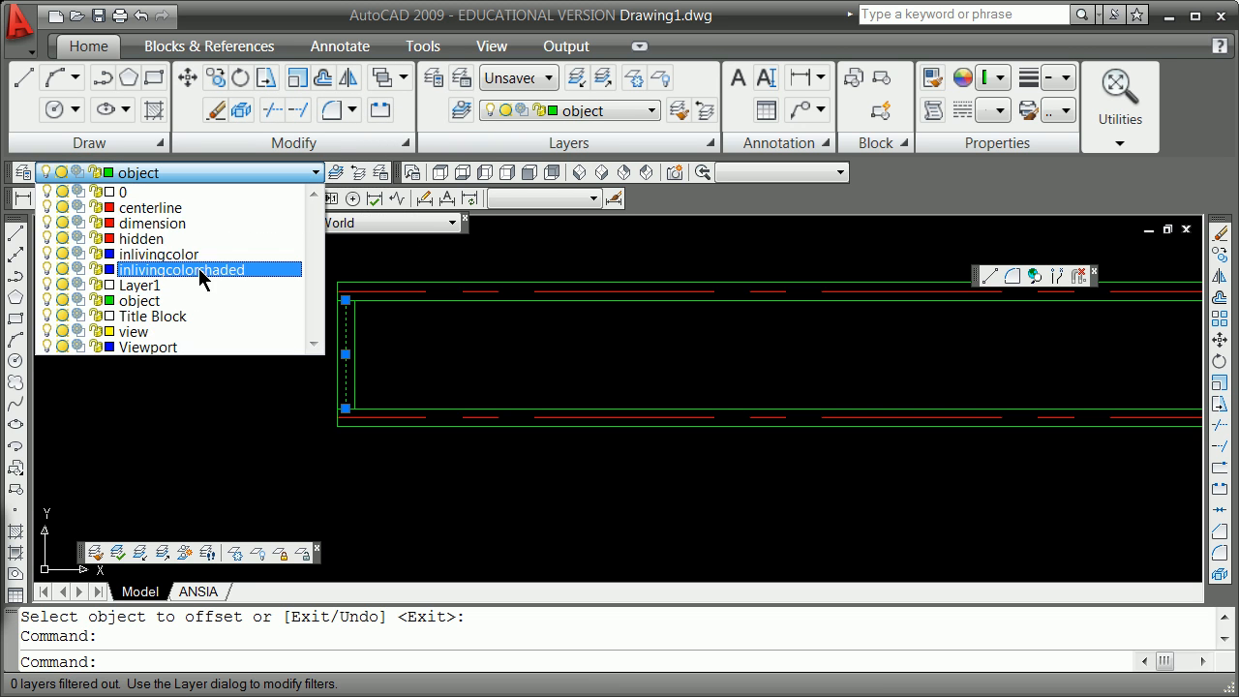
{"action": "left_click", "coordinate": [151, 207]}
{"action": "key", "text": "Escape"}
{"action": "key", "text": "Escape"}
Extend the left post's vertical centerline at both ends to the centerlines of the upper and lower bars.
{"action": "type", "text": "e"}
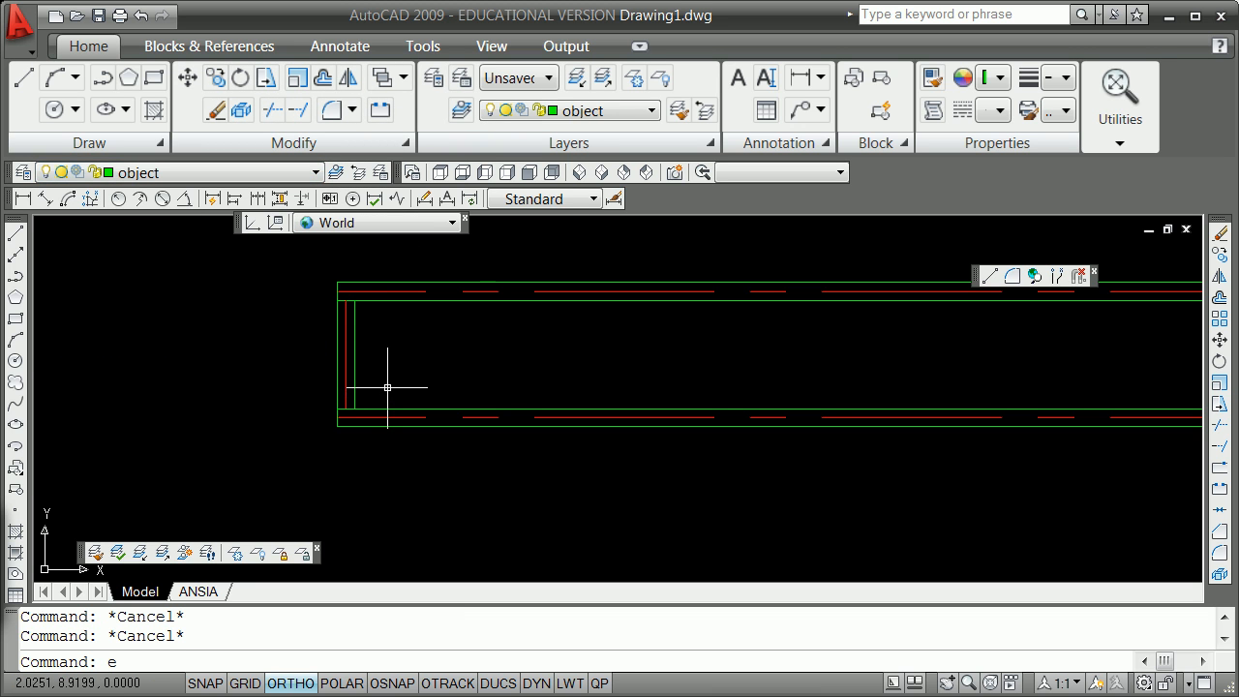
{"action": "type", "text": "x"}
{"action": "key", "text": "Return"}
{"action": "key", "text": "Return"}
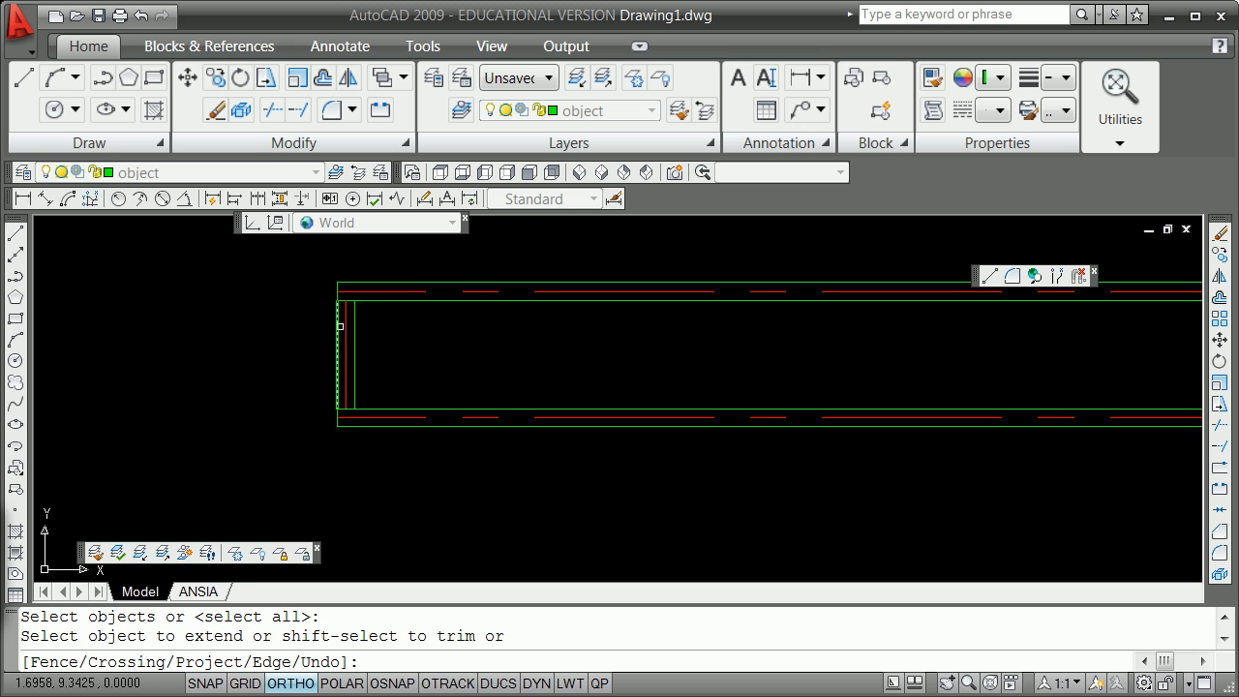
{"action": "left_click", "coordinate": [343, 323]}
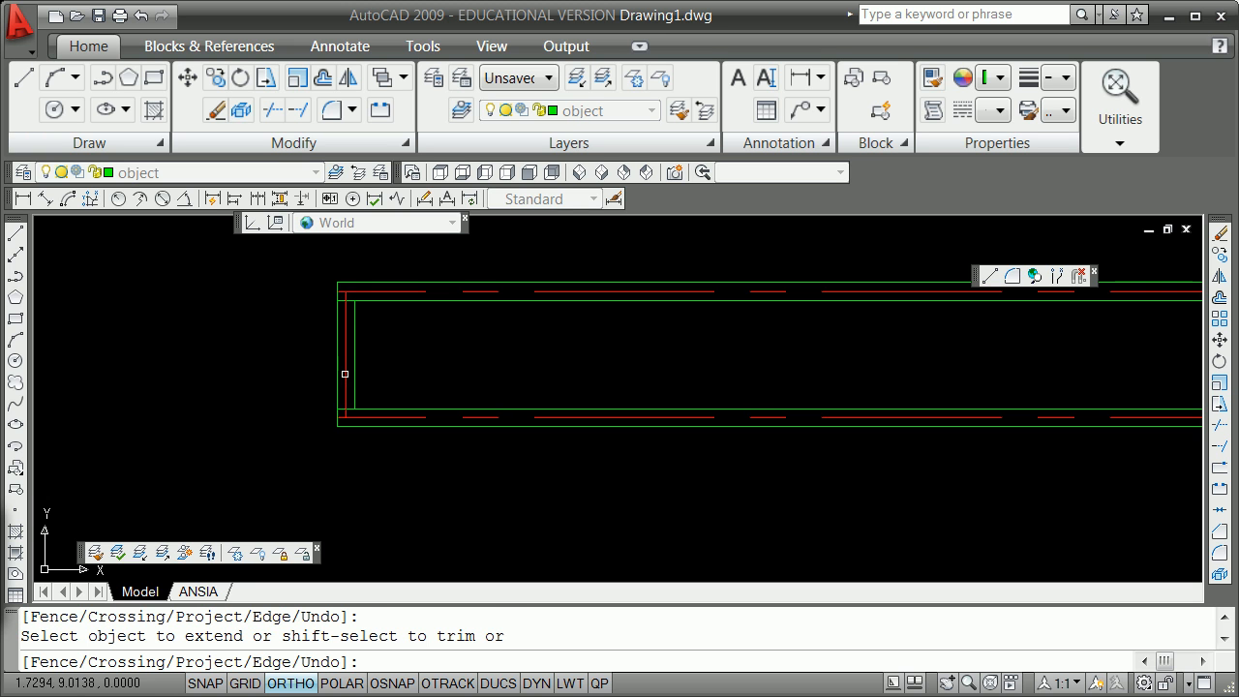
{"action": "key", "text": "Return"}
Copy the left post's two edge lines and centerline 1 unit to the right using the displacement @1<0.
{"action": "scroll", "coordinate": [344, 373], "scroll_direction": "up", "scroll_amount": 2}
{"action": "scroll", "coordinate": [345, 373], "scroll_direction": "down", "scroll_amount": 4}
{"action": "scroll", "coordinate": [345, 373], "scroll_direction": "up", "scroll_amount": 3}
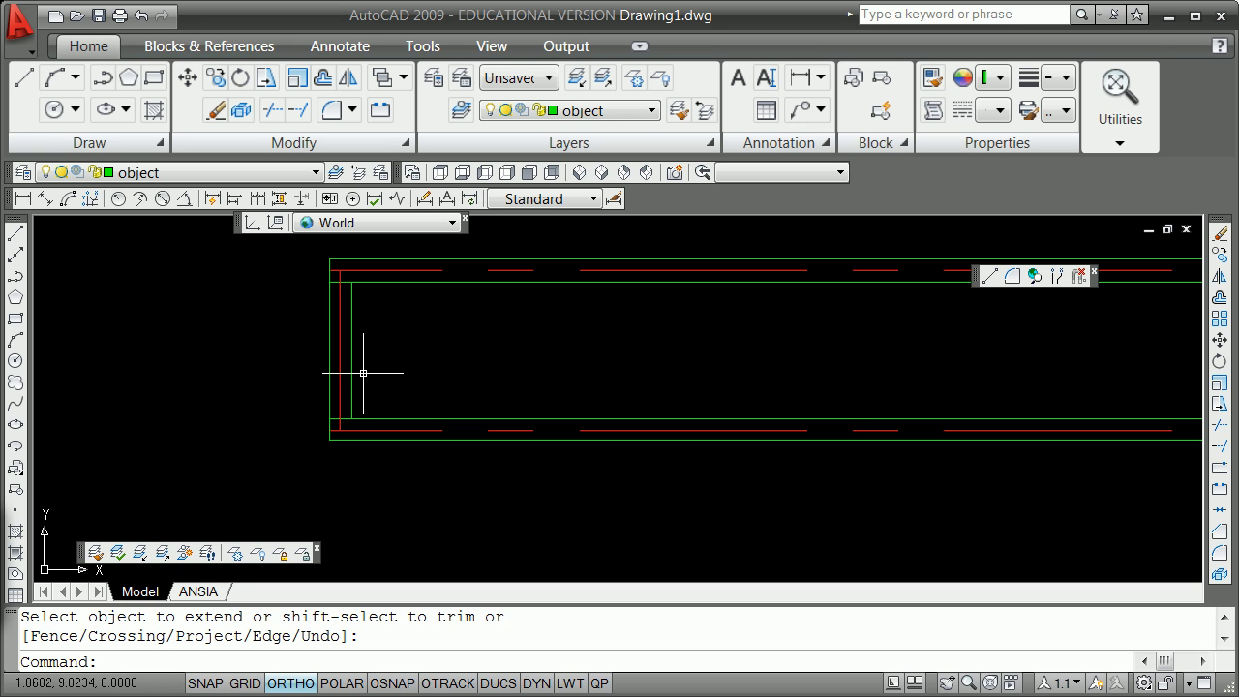
{"action": "type", "text": "copy"}
{"action": "key", "text": "Return"}
{"action": "type", "text": "c"}
{"action": "key", "text": "Return"}
{"action": "left_click", "coordinate": [372, 358]}
{"action": "left_click", "coordinate": [319, 351]}
{"action": "key", "text": "Return"}
{"action": "left_click", "coordinate": [341, 349]}
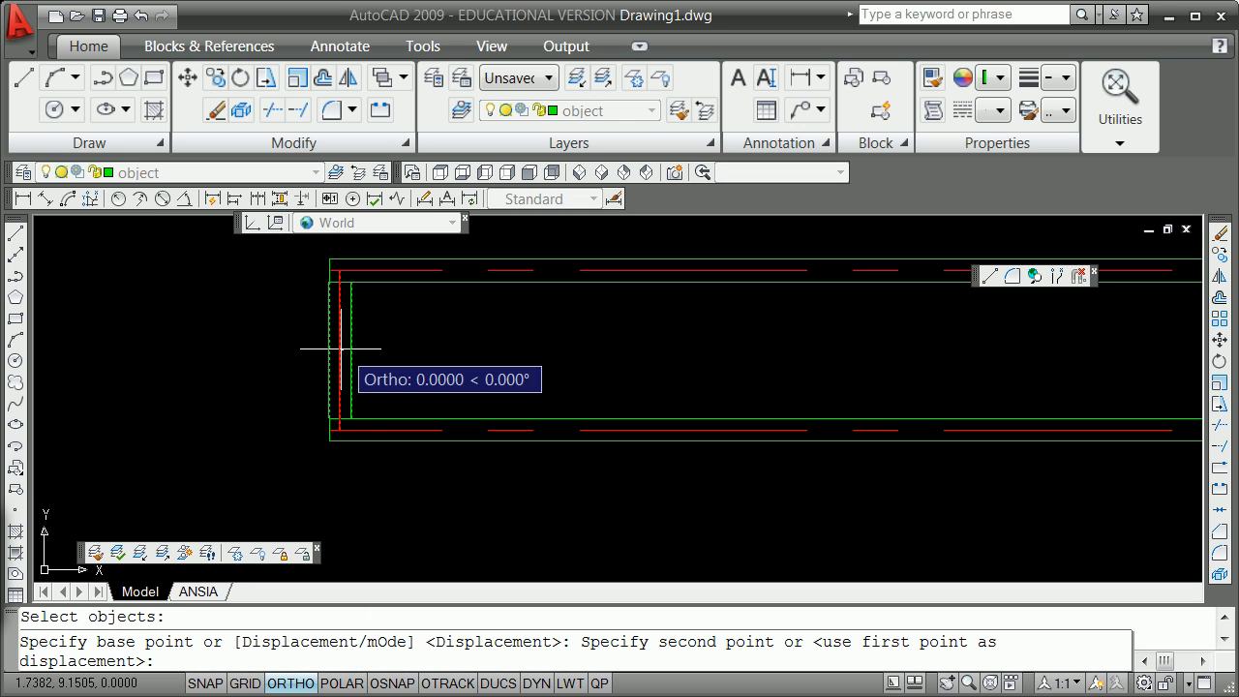
{"action": "type", "text": "@1<"}
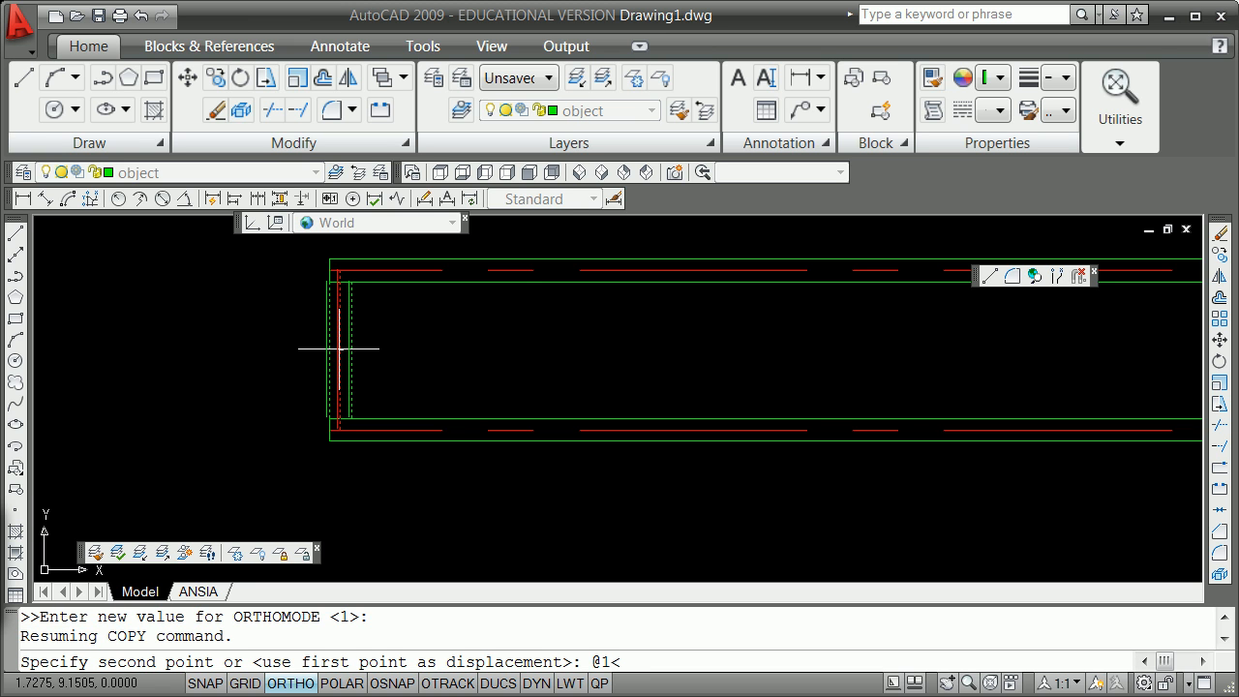
{"action": "type", "text": "0"}
{"action": "key", "text": "Return"}
{"action": "key", "text": "Escape"}
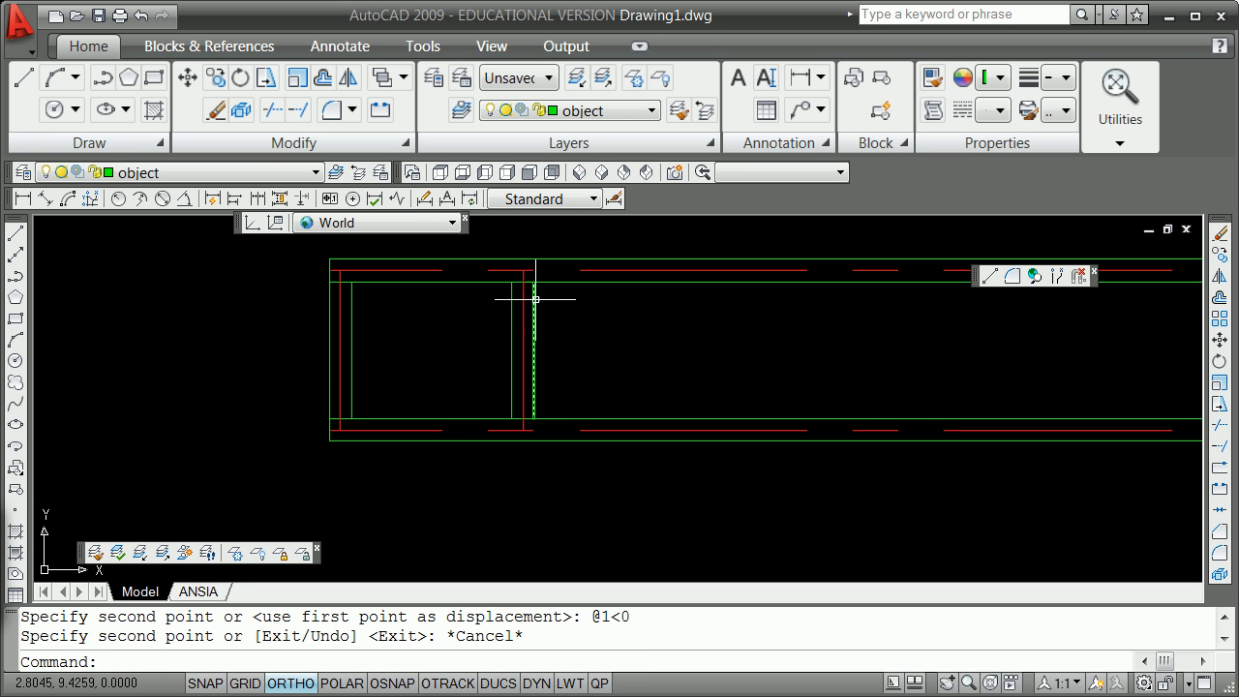
{"action": "scroll", "coordinate": [525, 287], "scroll_direction": "up", "scroll_amount": 3}
{"action": "scroll", "coordinate": [541, 305], "scroll_direction": "down", "scroll_amount": 2}
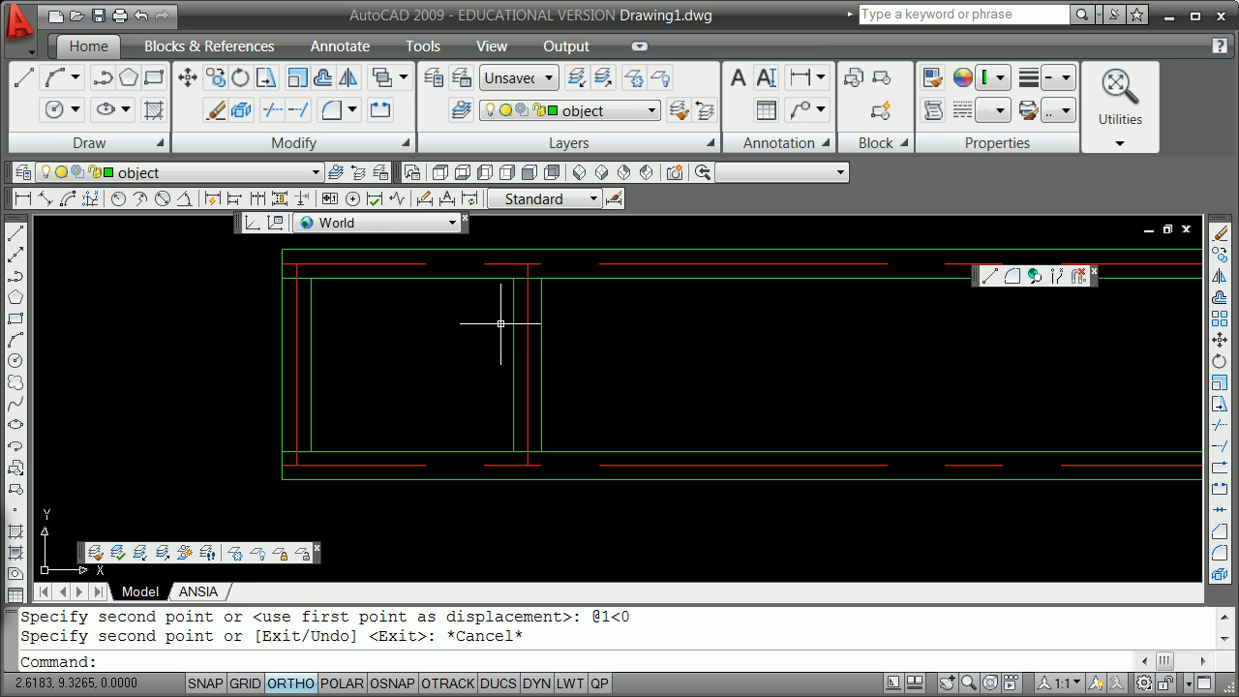
{"action": "type", "text": "lien"}
{"action": "key", "text": "Return"}
{"action": "key", "text": "Escape"}
Draw a diagonal line from the first panel's lower-left inner corner to its upper-right inner corner, using intersection snaps.
{"action": "type", "text": "line"}
{"action": "key", "text": "Return"}
{"action": "type", "text": "int: in"}
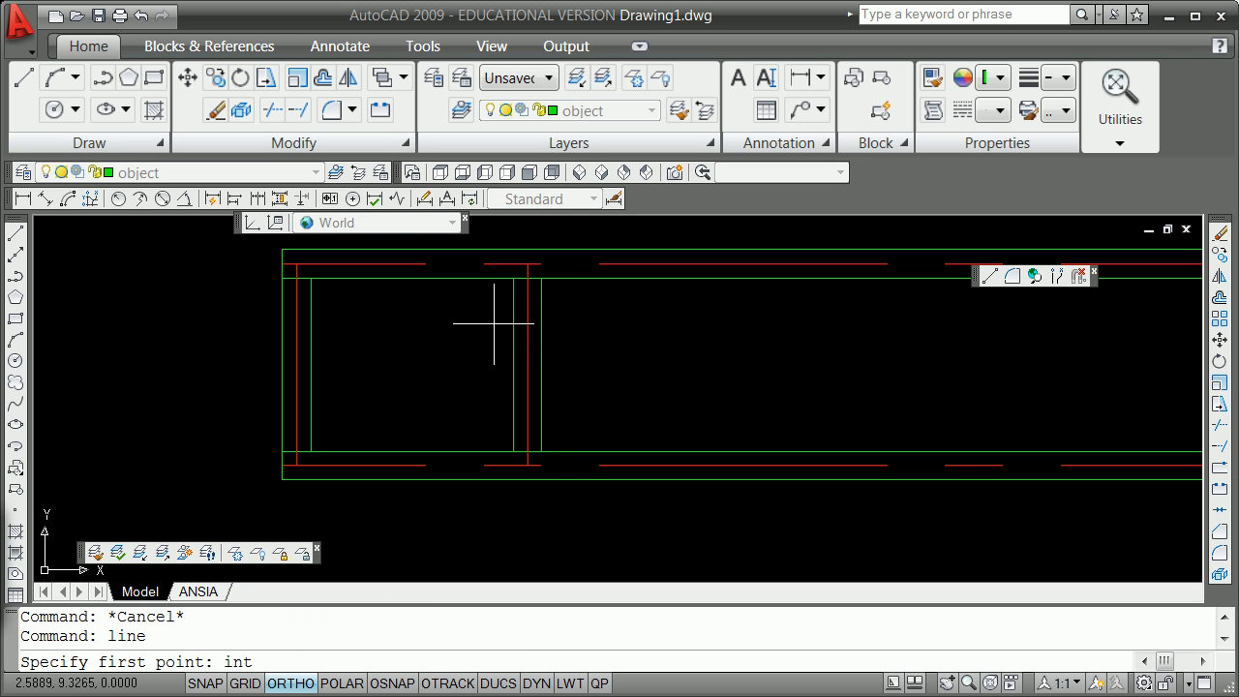
{"action": "type", "text": "t"}
{"action": "key", "text": "Return"}
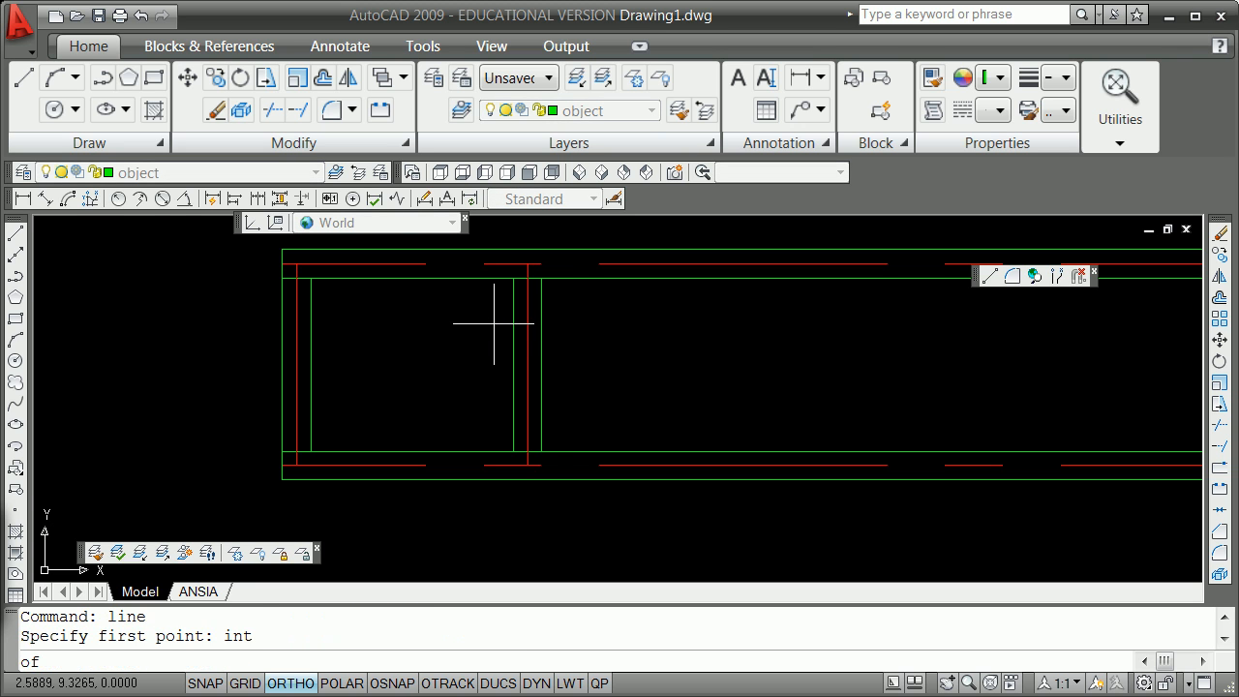
{"action": "left_click", "coordinate": [311, 451]}
{"action": "type", "text": "t"}
{"action": "key", "text": "Return"}
{"action": "left_click", "coordinate": [513, 287]}
{"action": "key", "text": "Escape"}
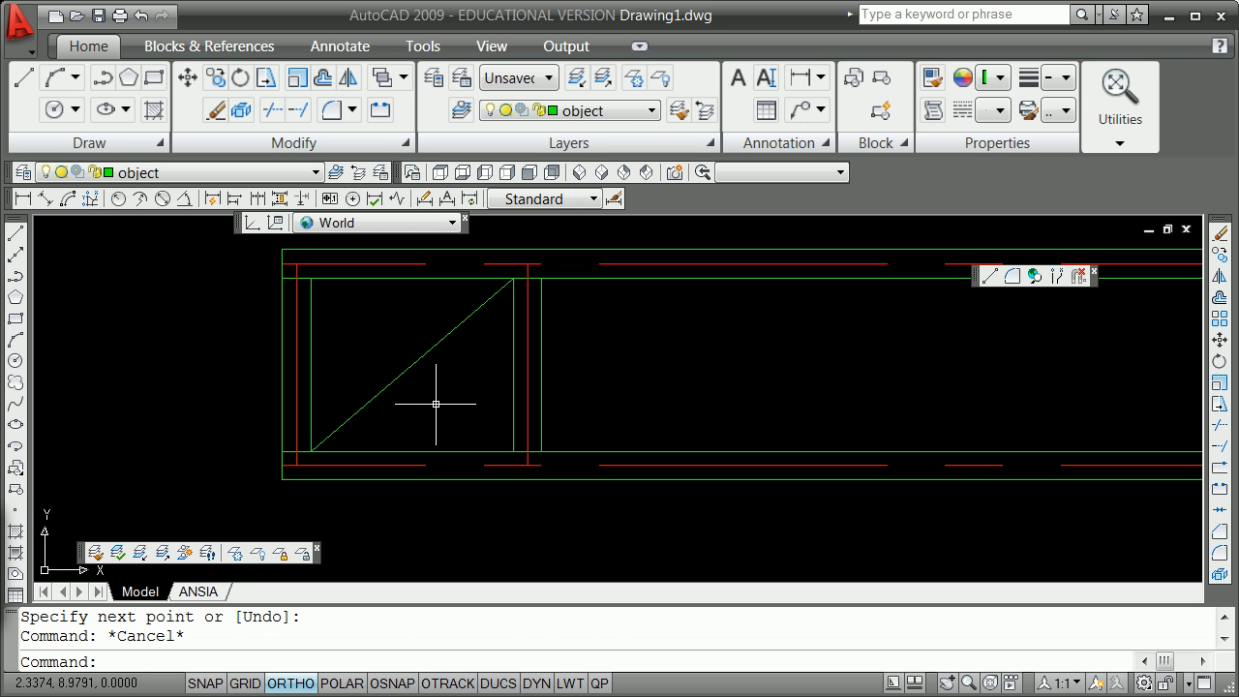
Offset the first panel's diagonal line 1/8 unit toward its lower-right side.
{"action": "key", "text": "Return"}
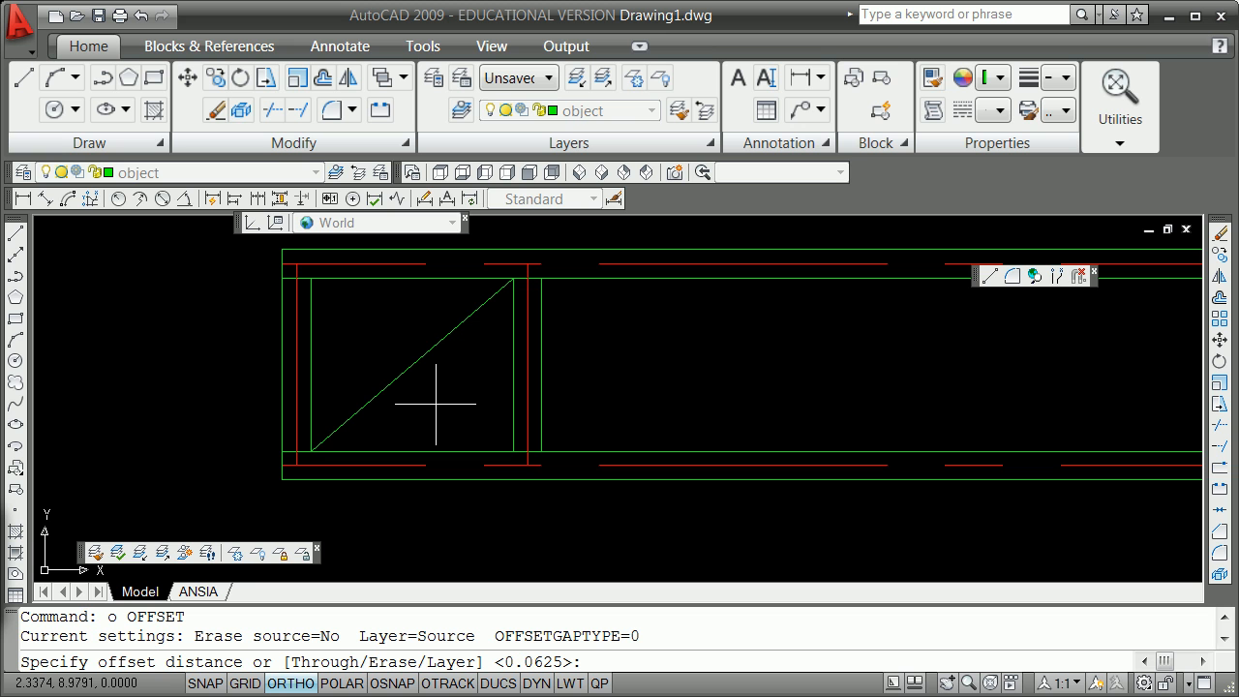
{"action": "type", "text": "1/8"}
{"action": "key", "text": "Return"}
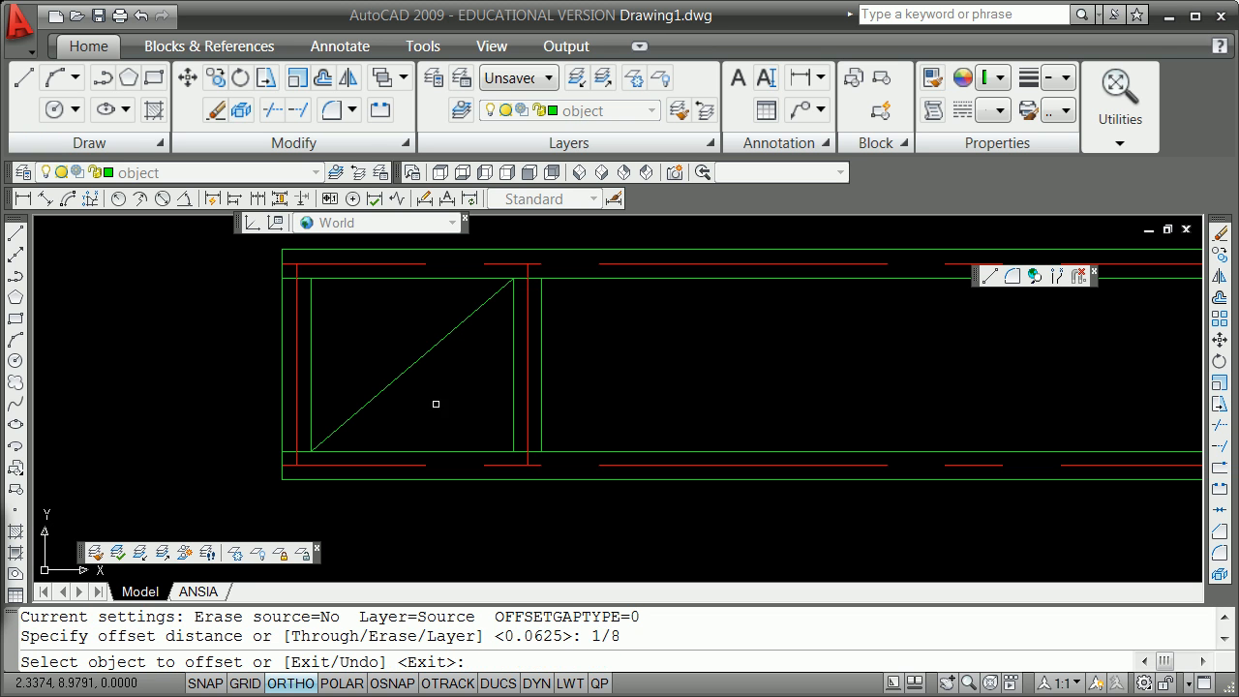
{"action": "left_click", "coordinate": [452, 347]}
{"action": "left_click", "coordinate": [459, 343]}
{"action": "key", "text": "Return"}
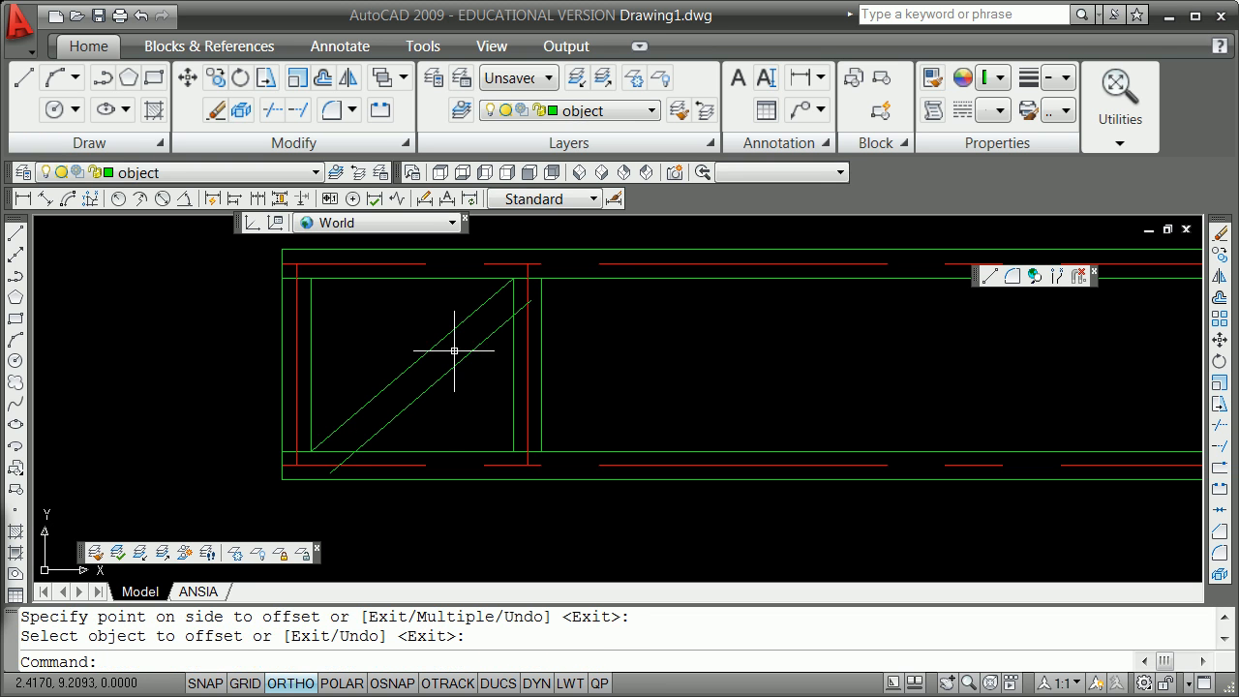
Erase the original corner-to-corner diagonal, keeping only its offset copy.
{"action": "key", "text": "Return"}
{"action": "key", "text": "Escape"}
{"action": "type", "text": "e"}
{"action": "key", "text": "Return"}
{"action": "left_click", "coordinate": [370, 404]}
{"action": "key", "text": "Return"}
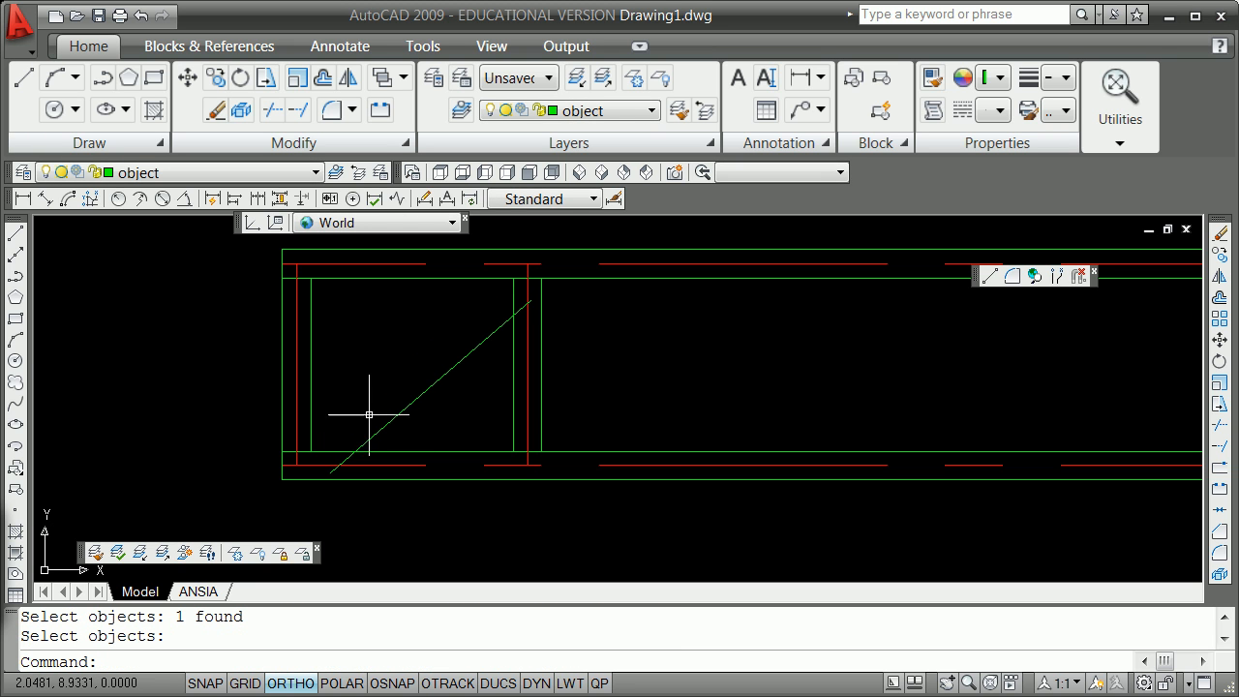
Try to move the remaining diagonal's lower end to the panel's lower-left inner corner with Ortho on, and undo the change.
{"action": "type", "text": "change"}
{"action": "key", "text": "Return"}
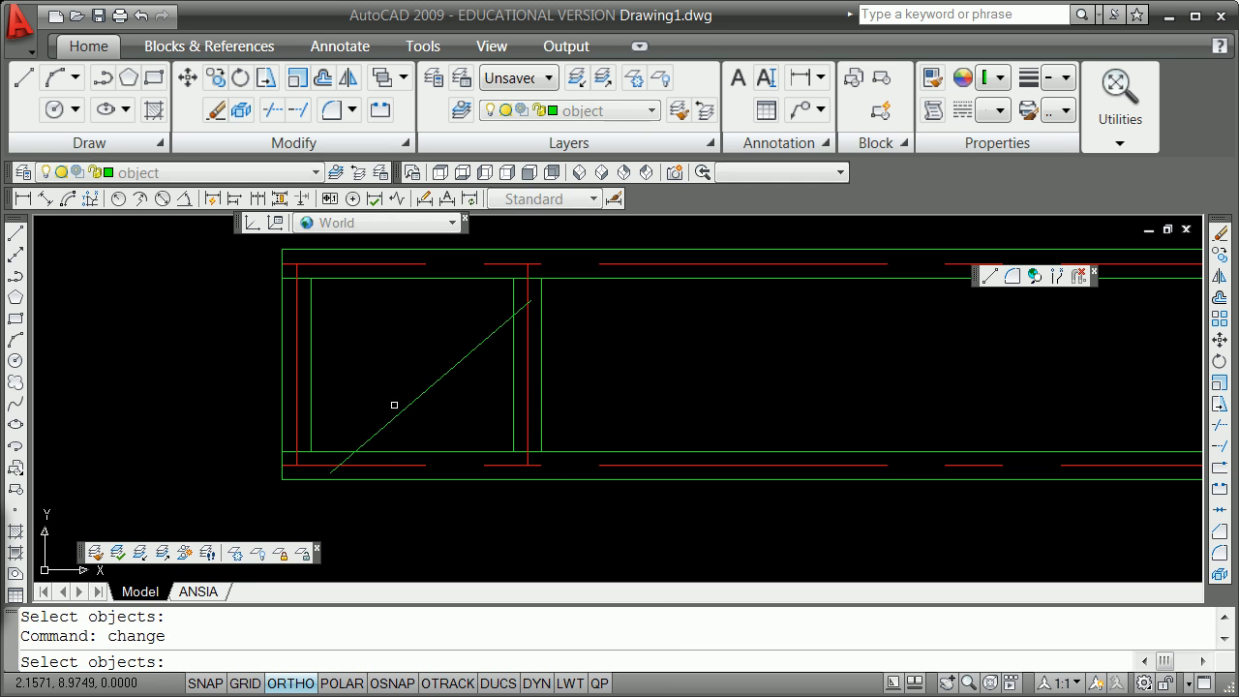
{"action": "left_click", "coordinate": [352, 457]}
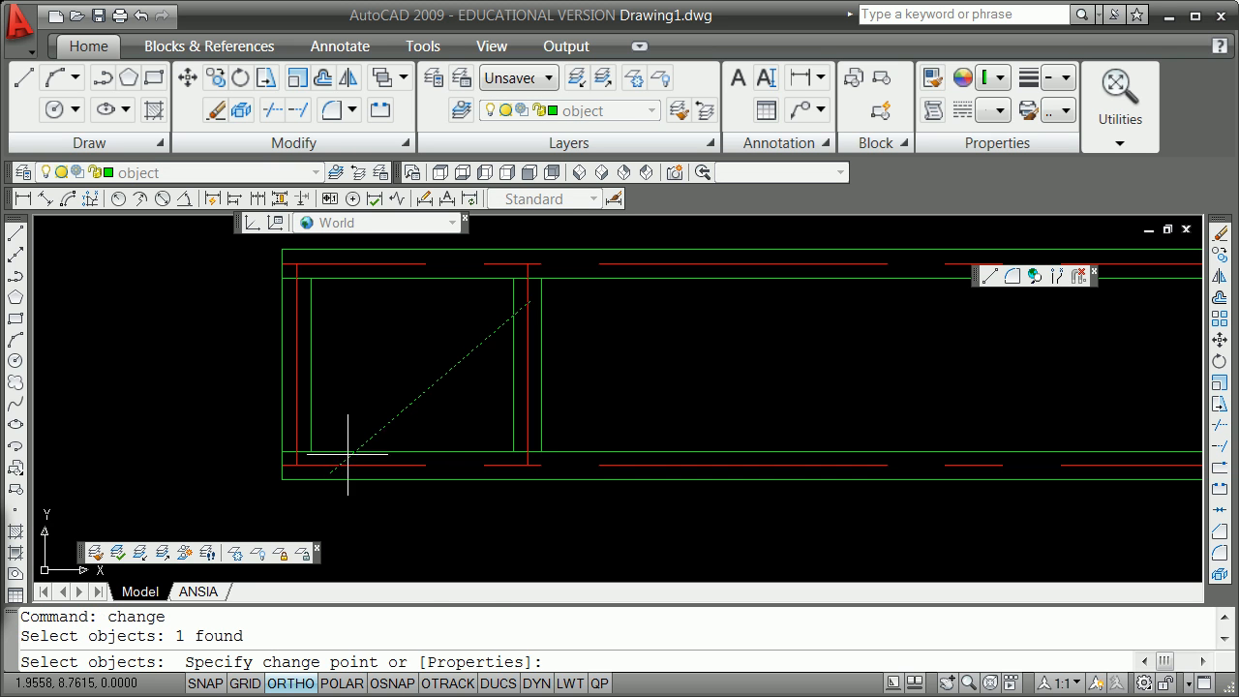
{"action": "key", "text": "Return"}
{"action": "right_click", "coordinate": [352, 422], "text": "shift"}
{"action": "left_click", "coordinate": [424, 570]}
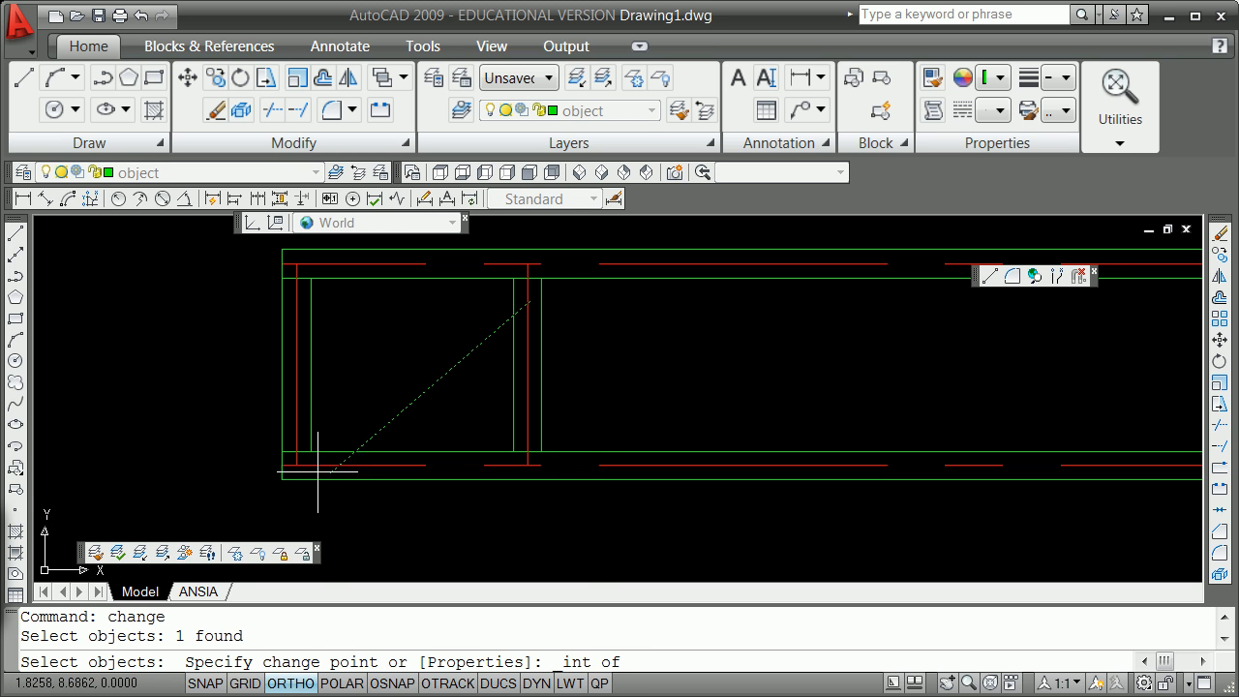
{"action": "left_click", "coordinate": [315, 450]}
{"action": "type", "text": "u"}
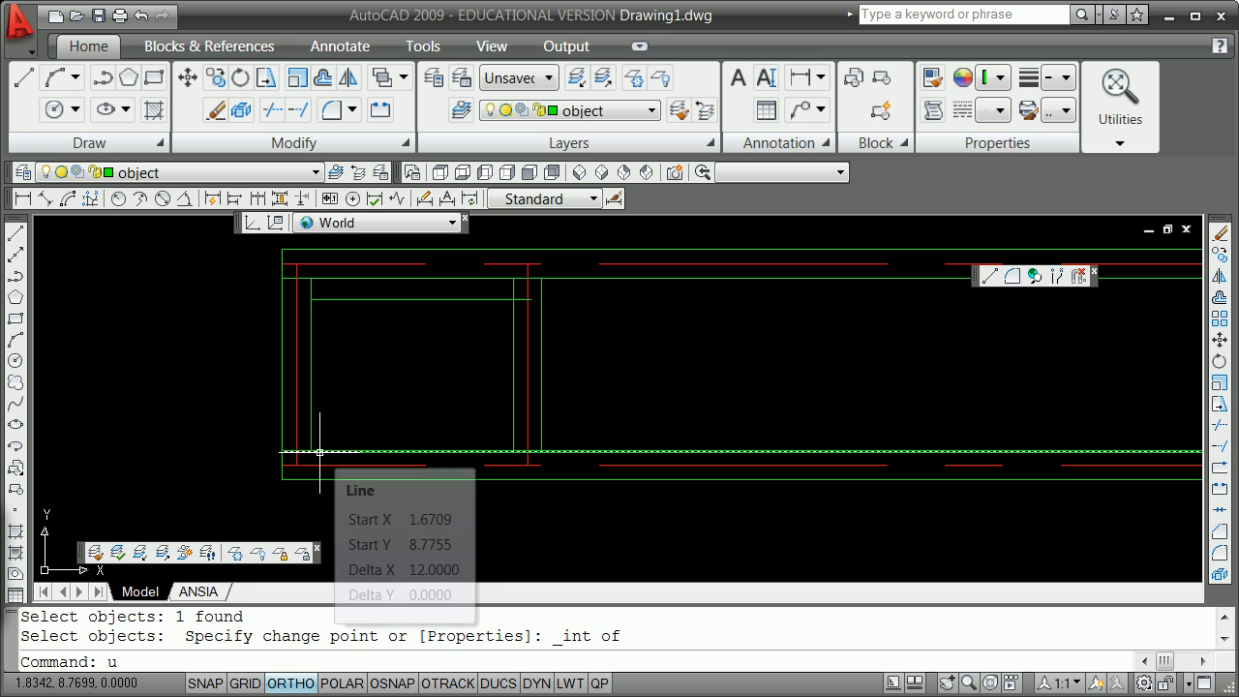
{"action": "key", "text": "Return"}
With Ortho off, use Change to move the diagonal's lower end to the intersection at the panel's lower-left inner corner.
{"action": "type", "text": "change"}
{"action": "key", "text": "Return"}
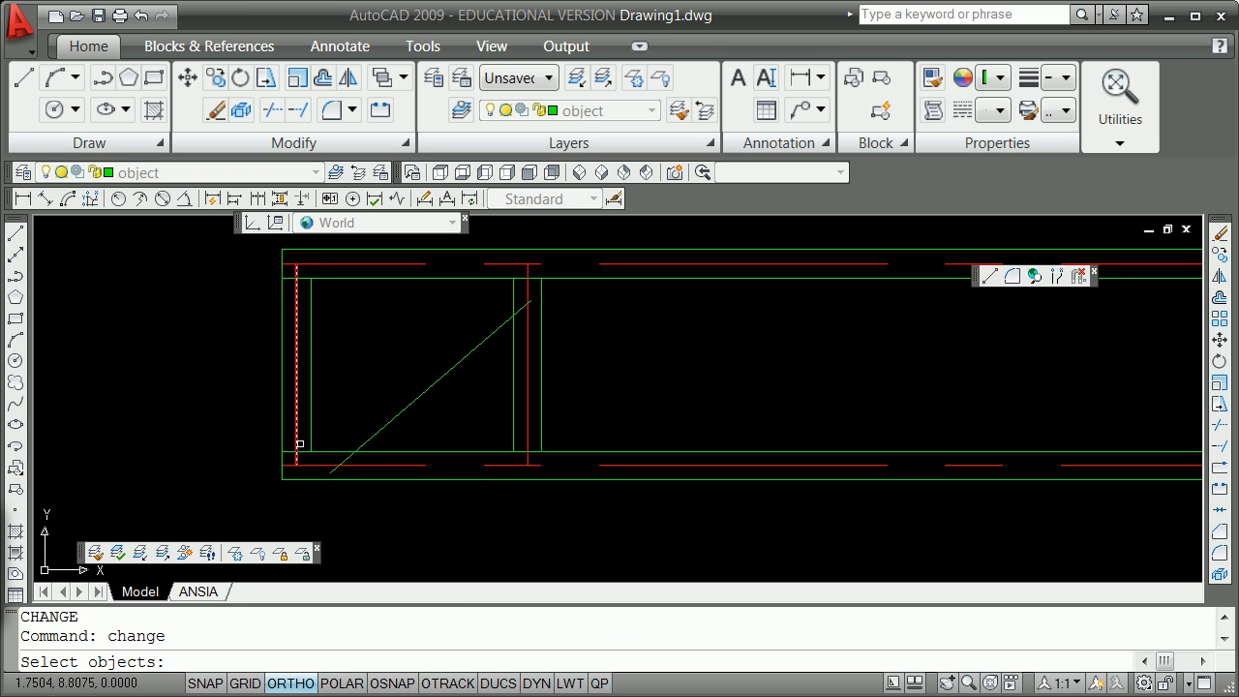
{"action": "left_click", "coordinate": [376, 428]}
{"action": "key", "text": "Return"}
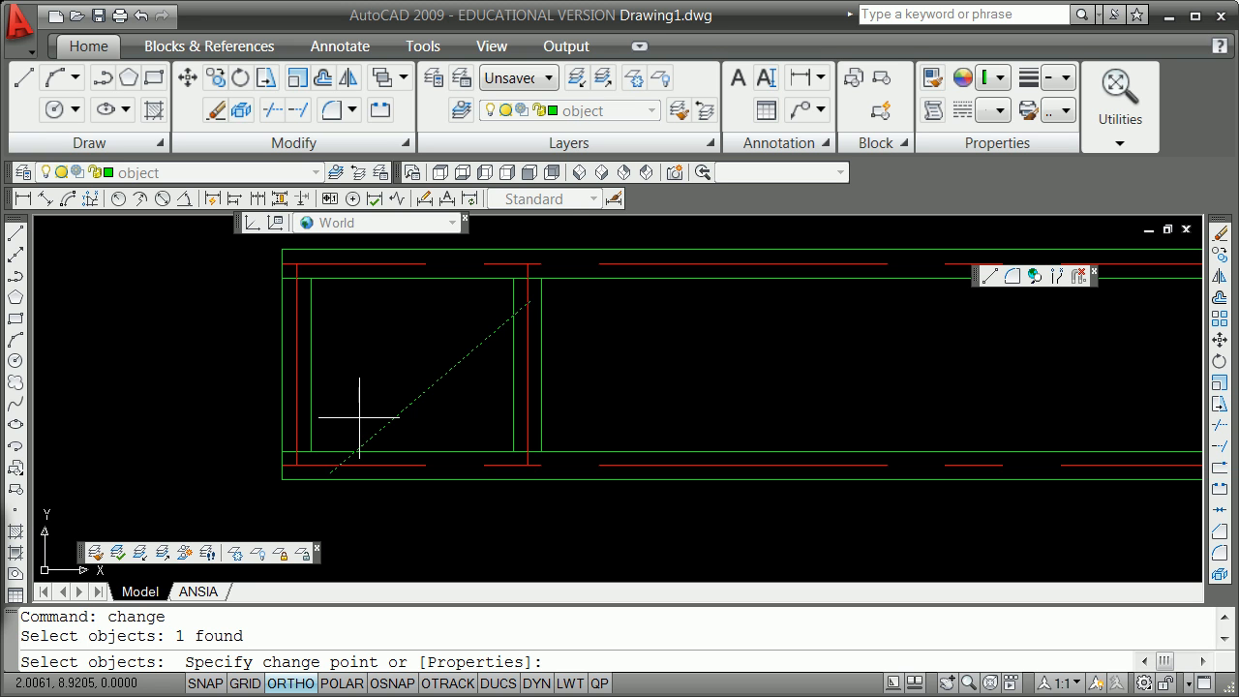
{"action": "key", "text": "F8"}
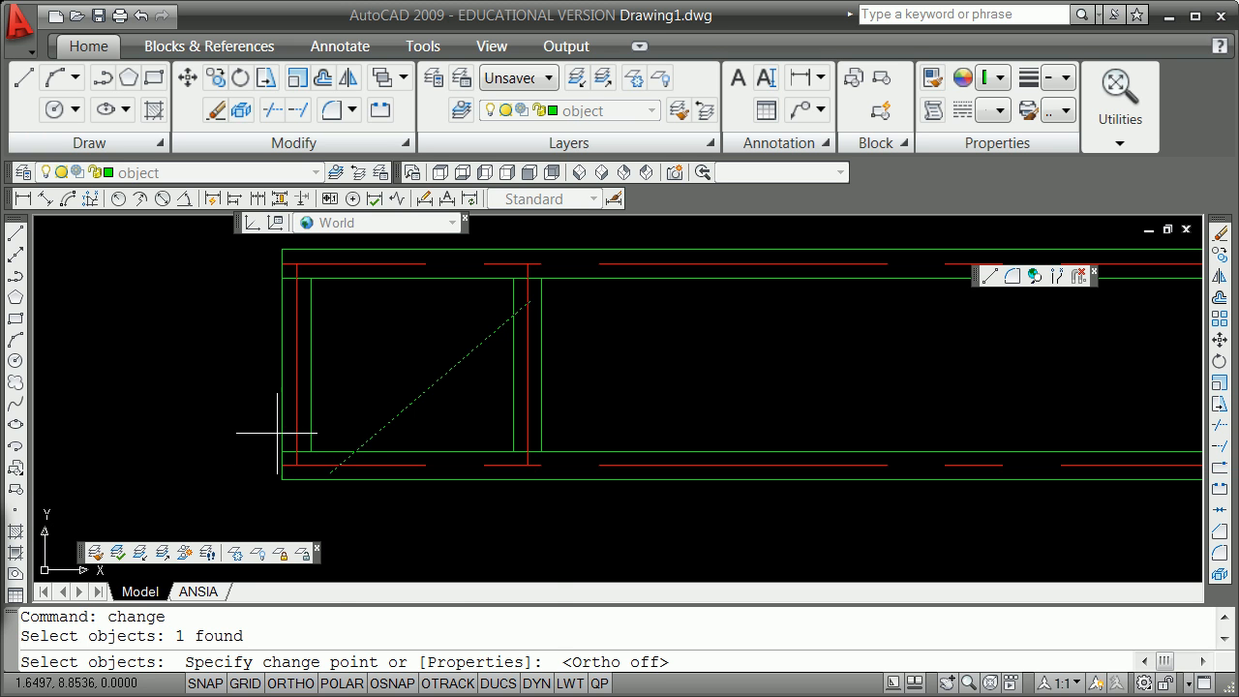
{"action": "right_click", "coordinate": [310, 421], "text": "shift"}
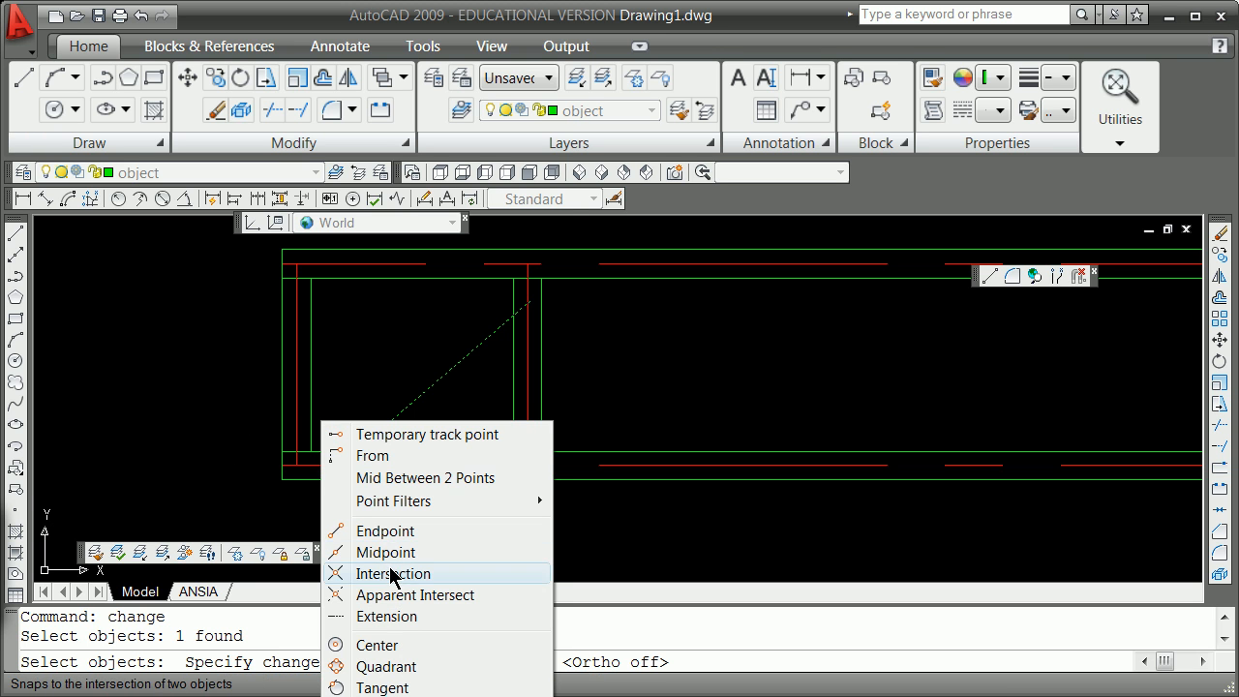
{"action": "left_click", "coordinate": [368, 572]}
{"action": "left_click", "coordinate": [314, 446]}
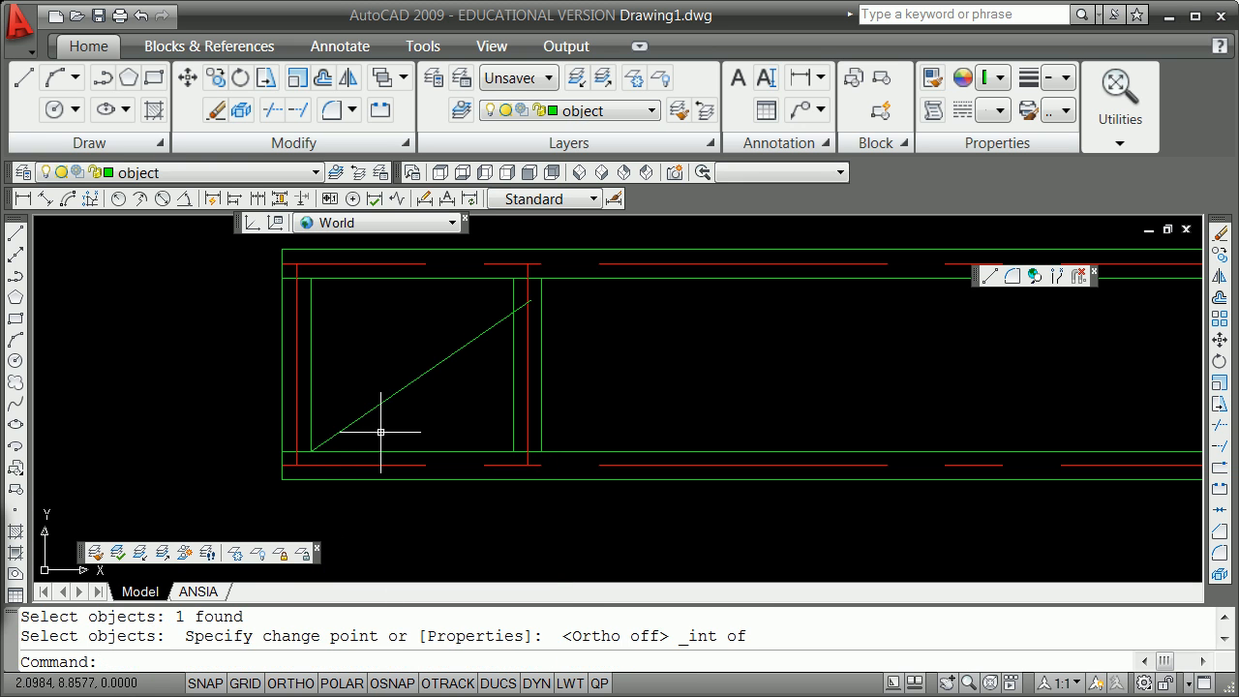
{"action": "key", "text": "Escape"}
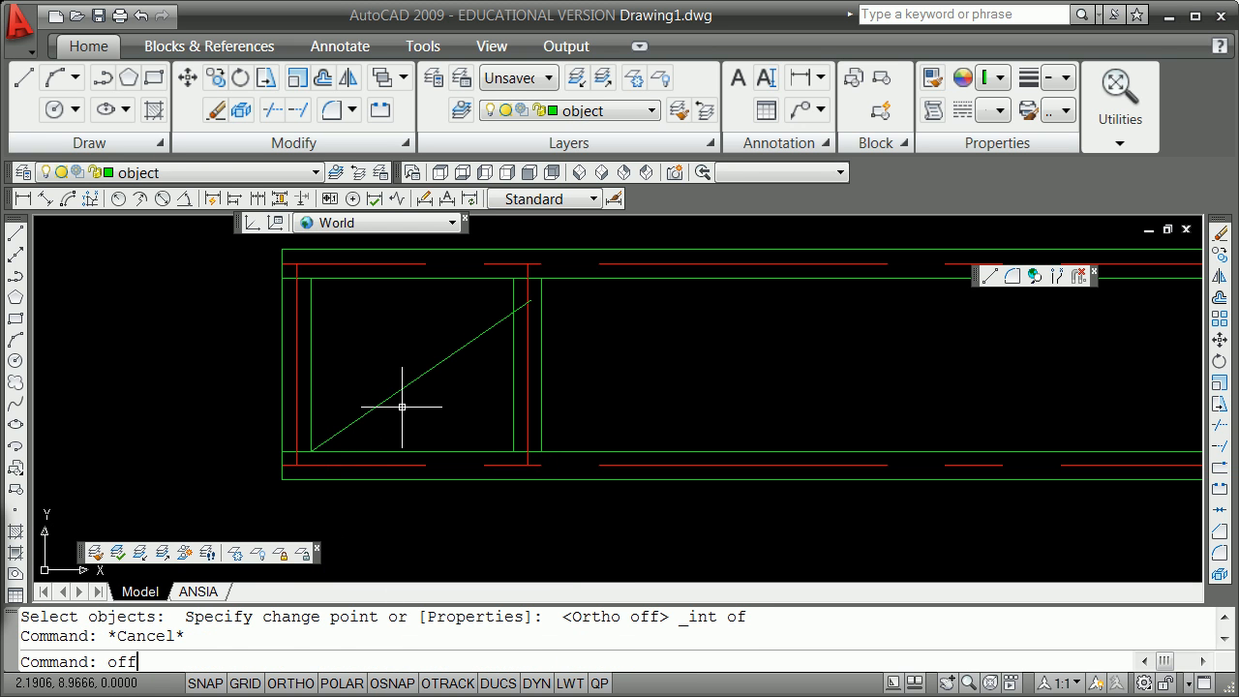
Offset the adjusted diagonal 1/8 unit toward its upper-left side.
{"action": "type", "text": "of"}
{"action": "key", "text": "Return"}
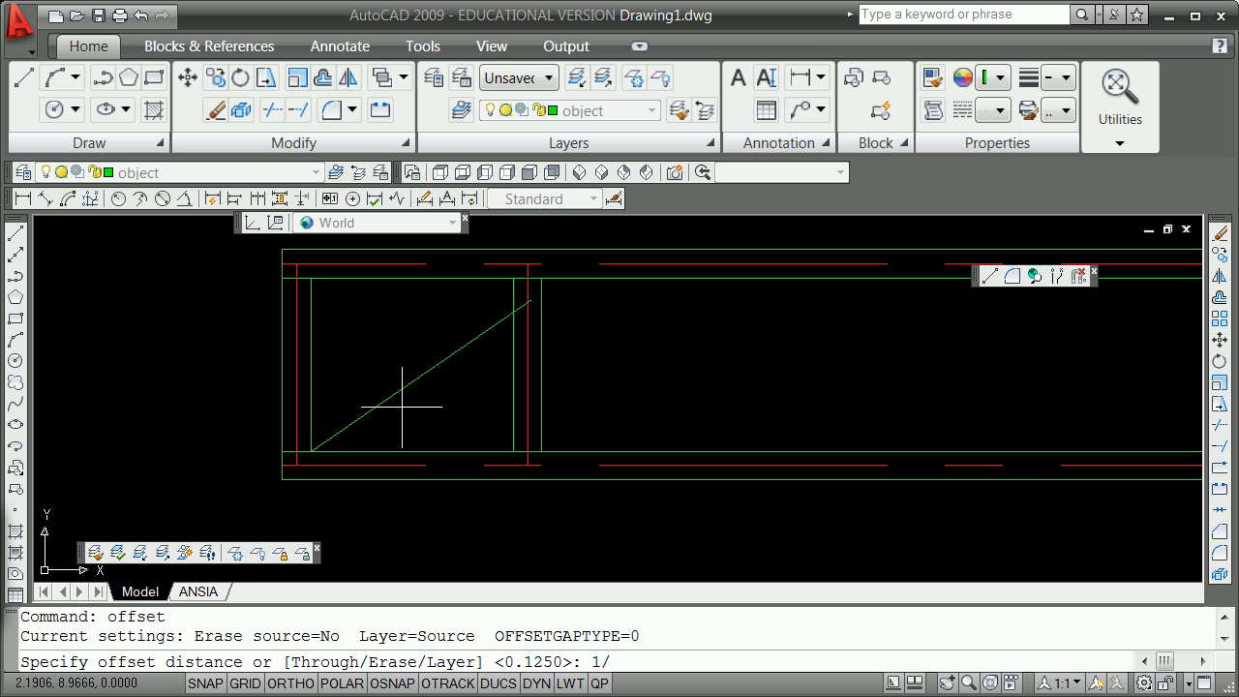
{"action": "type", "text": "1/8"}
{"action": "key", "text": "Return"}
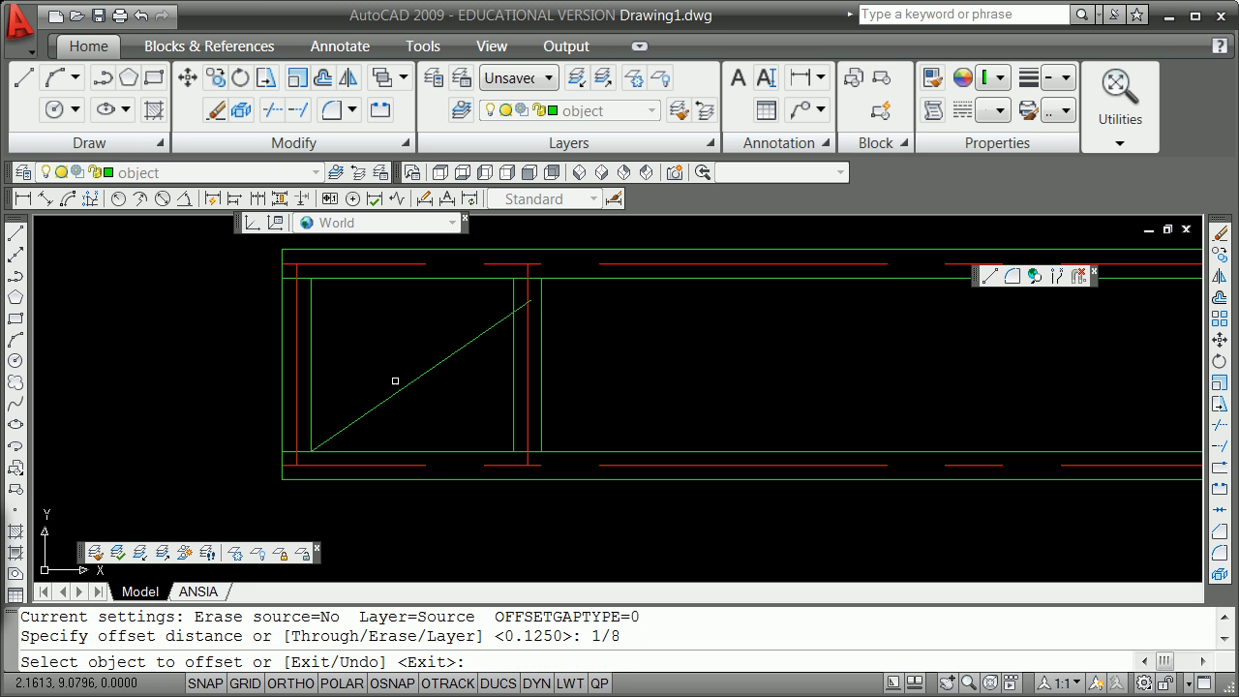
{"action": "left_click", "coordinate": [429, 368]}
{"action": "left_click", "coordinate": [429, 362]}
{"action": "key", "text": "Return"}
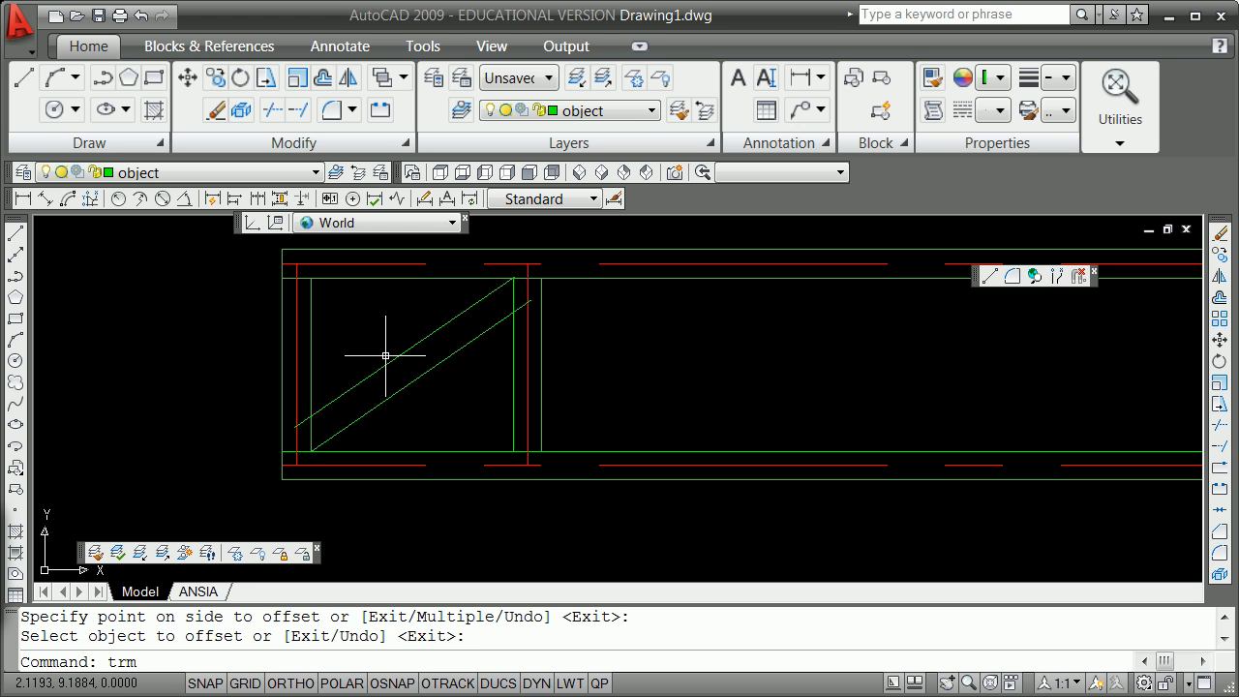
{"action": "type", "text": "tr"}
{"action": "key", "text": "Return"}
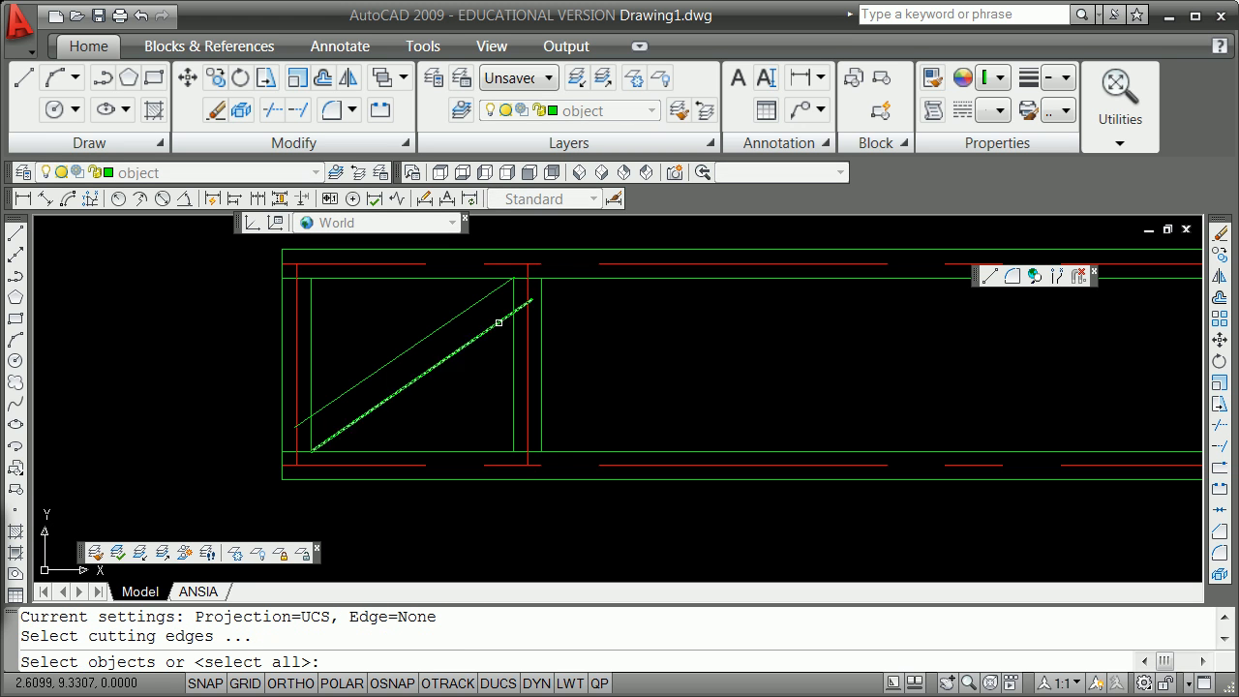
{"action": "key", "text": "Return"}
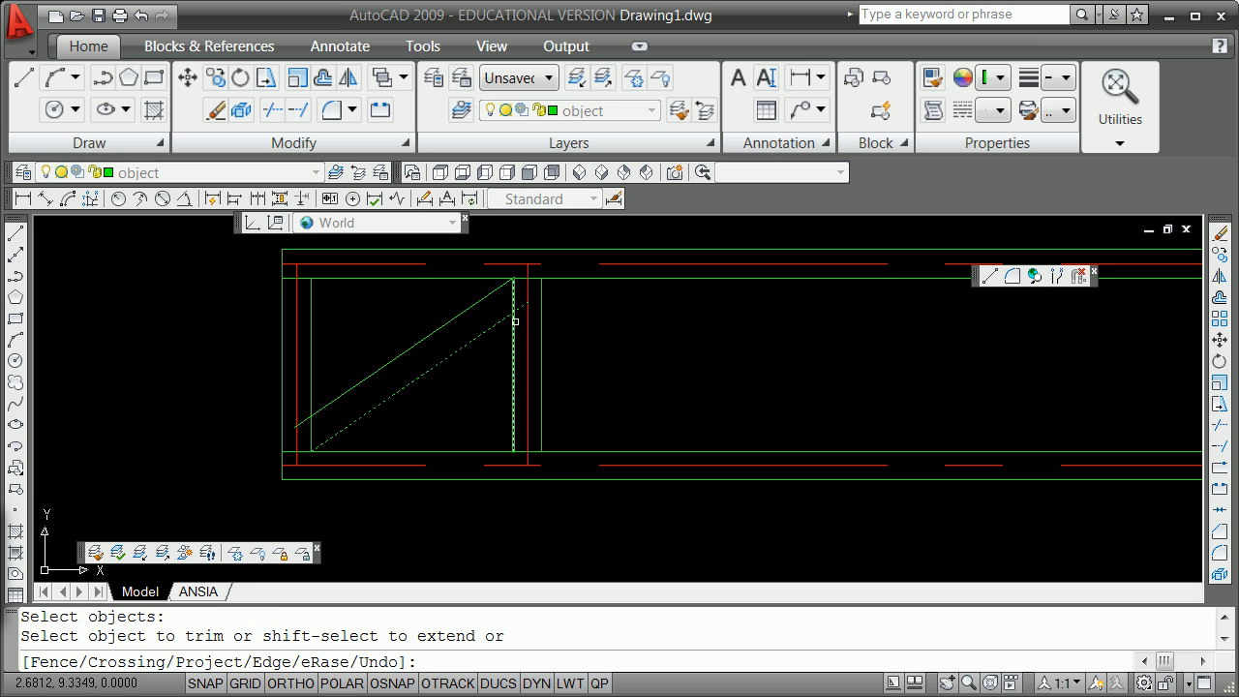
{"action": "key", "text": "Return"}
{"action": "key", "text": "Return"}
{"action": "key", "text": "Return"}
{"action": "left_click", "coordinate": [512, 321]}
{"action": "key", "text": "Return"}
{"action": "type", "text": "u"}
{"action": "key", "text": "Return"}
Trim the lower diagonal's upper end where it overshoots the second post's left edge.
{"action": "type", "text": "trim"}
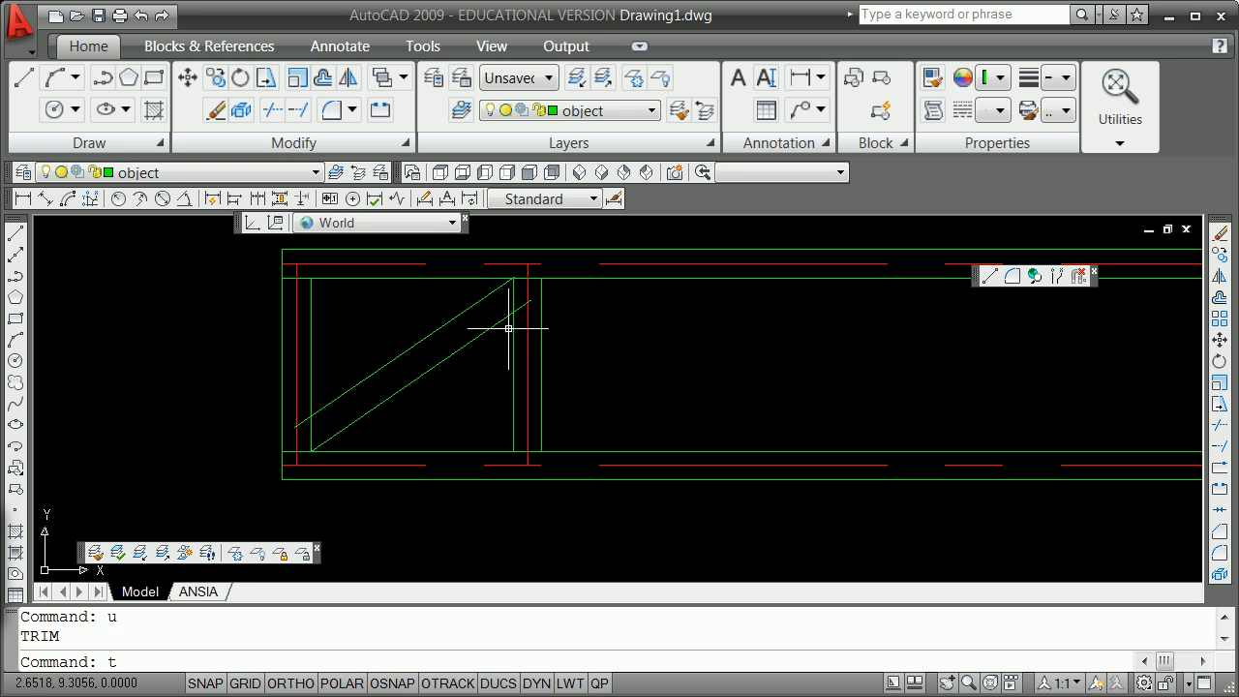
{"action": "key", "text": "Return"}
{"action": "left_click", "coordinate": [512, 329]}
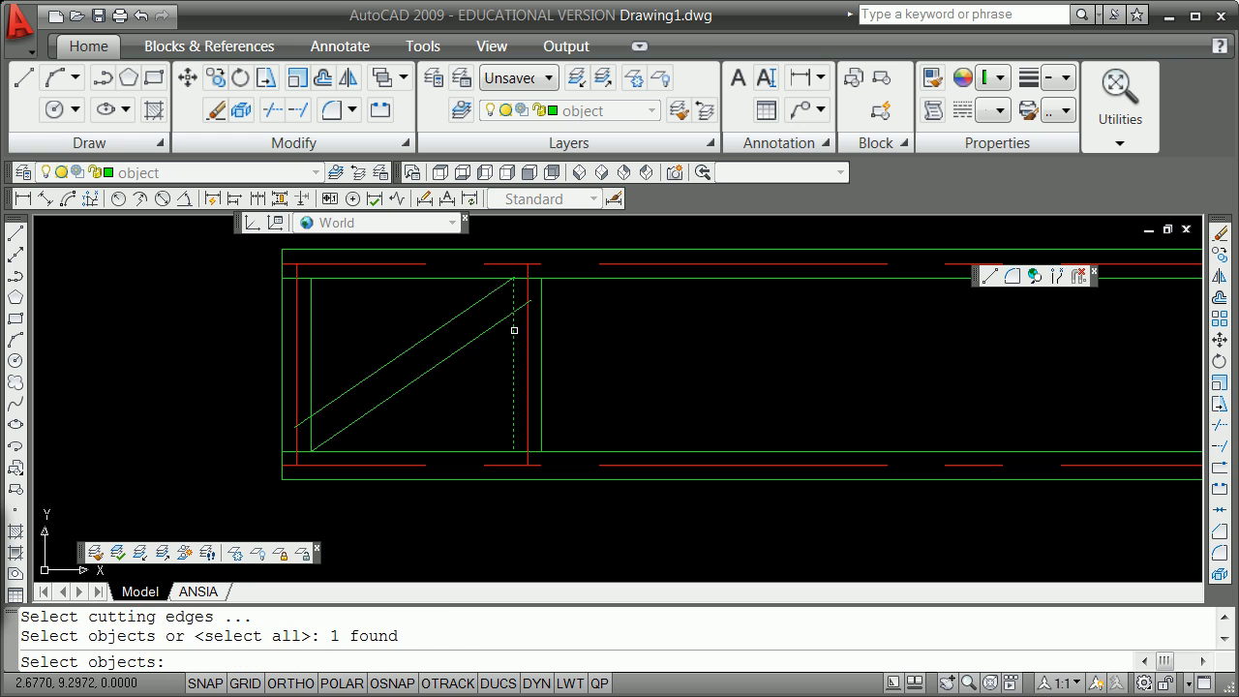
{"action": "key", "text": "Return"}
{"action": "left_click", "coordinate": [523, 306]}
{"action": "key", "text": "Return"}
Trim the upper diagonal's lower end where it overshoots the left post's inner edge.
{"action": "key", "text": "Return"}
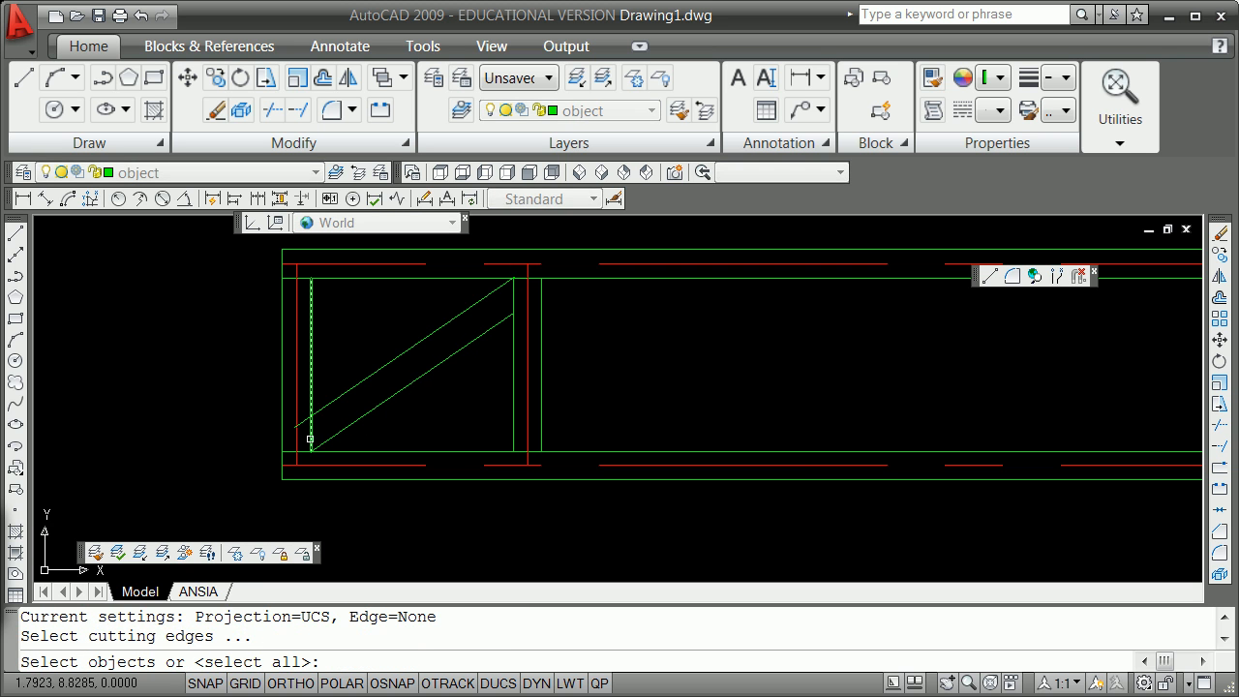
{"action": "left_click", "coordinate": [310, 437]}
{"action": "key", "text": "Return"}
{"action": "left_click", "coordinate": [307, 423]}
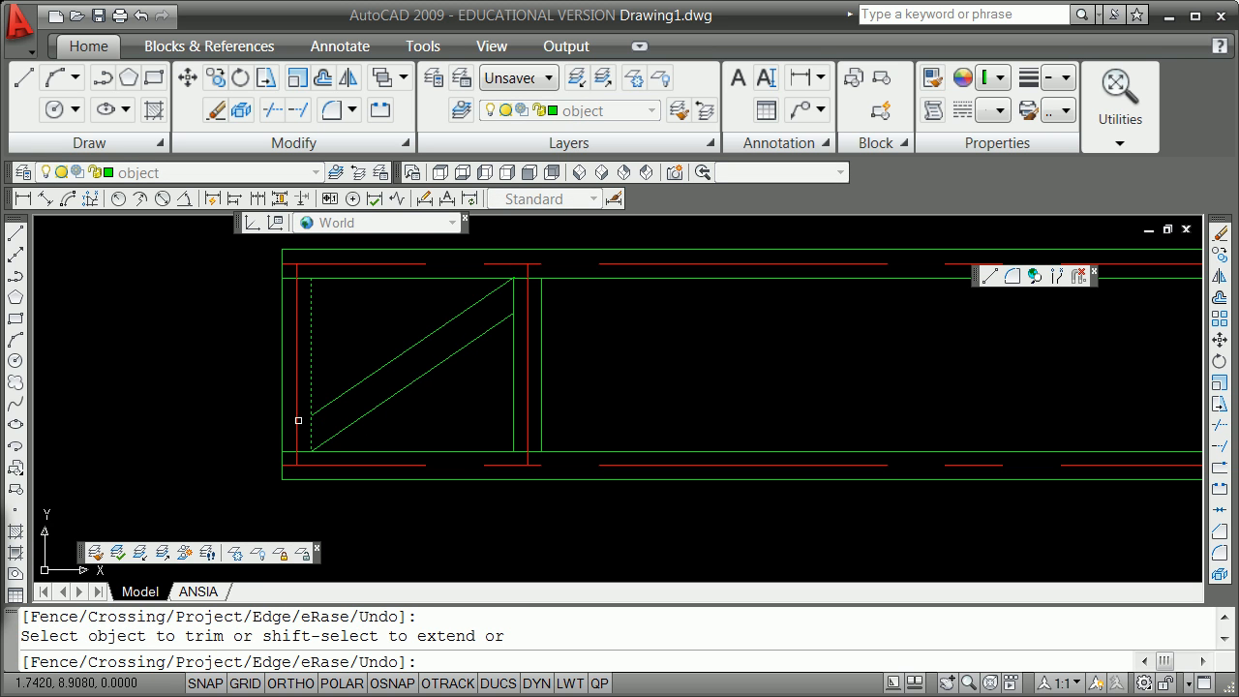
{"action": "key", "text": "Return"}
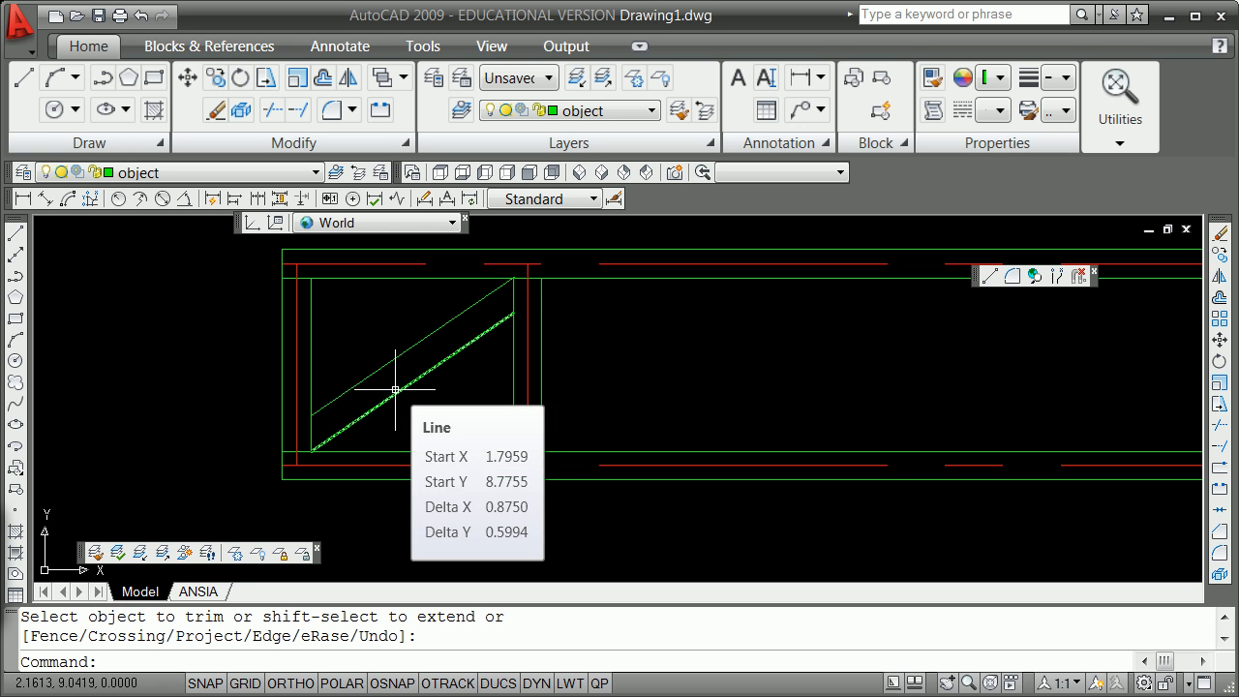
Trim the upper diagonal's tip that projects above the upper bar's lower edge.
{"action": "scroll", "coordinate": [520, 257], "scroll_direction": "up", "scroll_amount": 4}
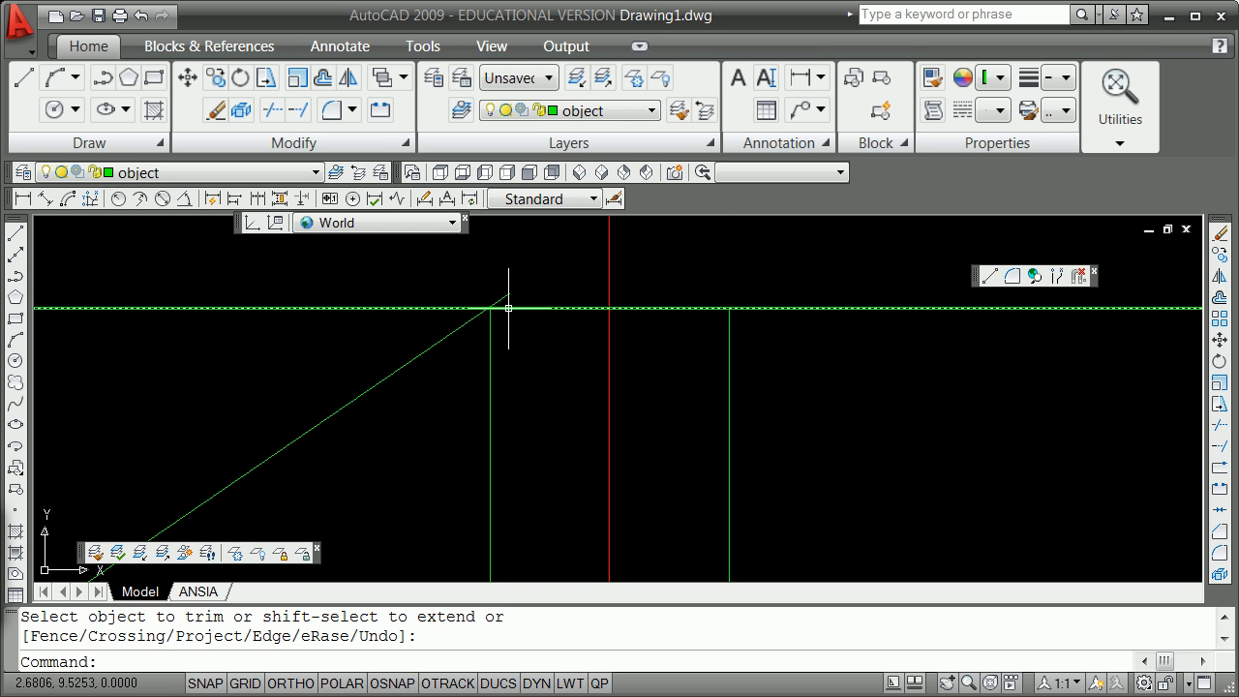
{"action": "type", "text": "trim"}
{"action": "key", "text": "Return"}
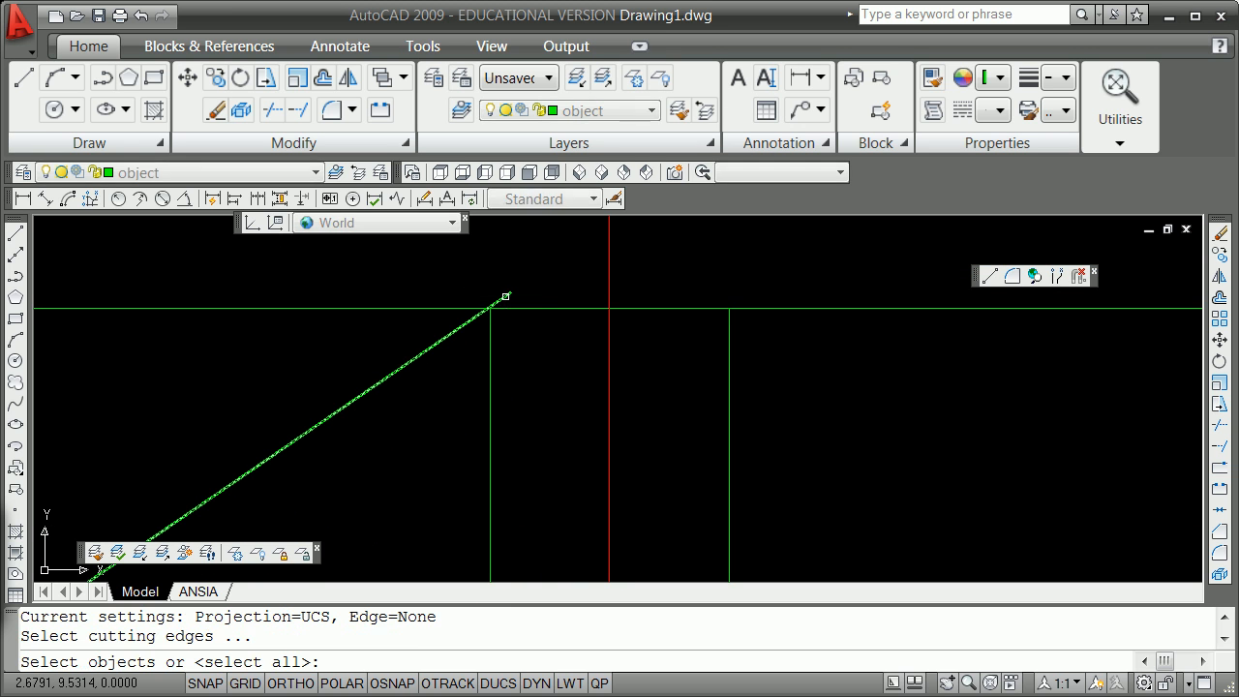
{"action": "left_click", "coordinate": [525, 308]}
{"action": "key", "text": "Return"}
{"action": "left_click", "coordinate": [501, 297]}
{"action": "key", "text": "Return"}
{"action": "scroll", "coordinate": [527, 337], "scroll_direction": "down", "scroll_amount": 4}
{"action": "scroll", "coordinate": [528, 337], "scroll_direction": "down", "scroll_amount": 3}
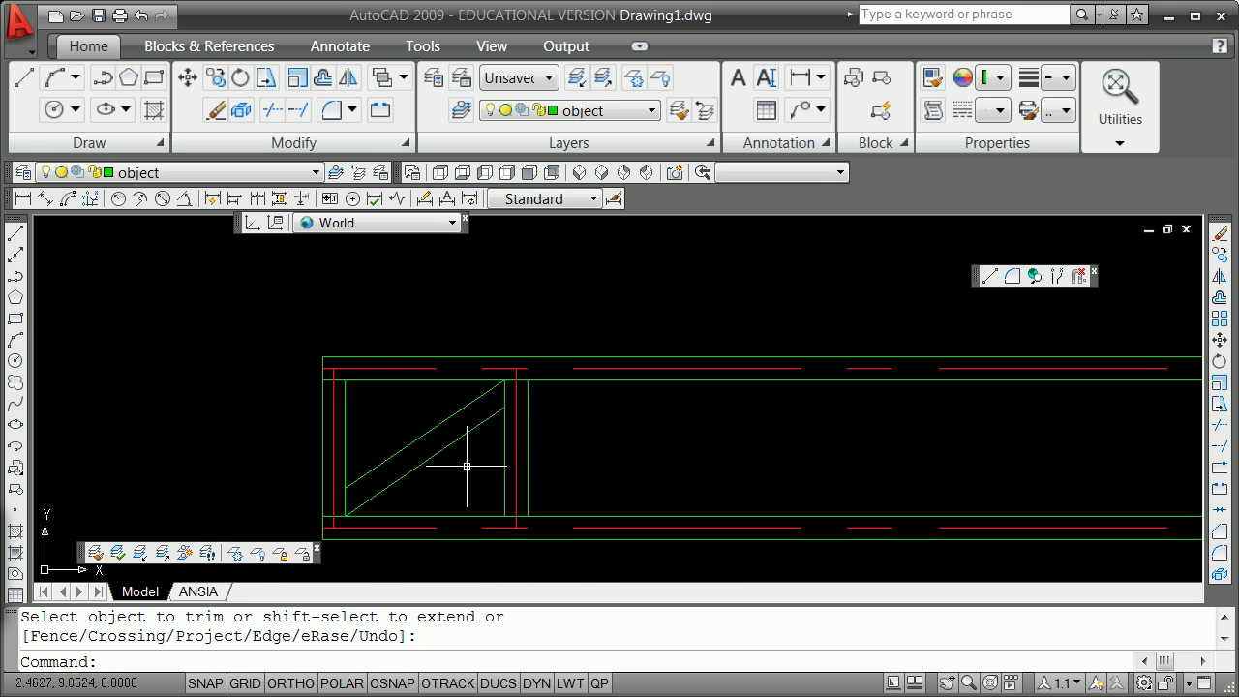
{"action": "type", "text": "o"}
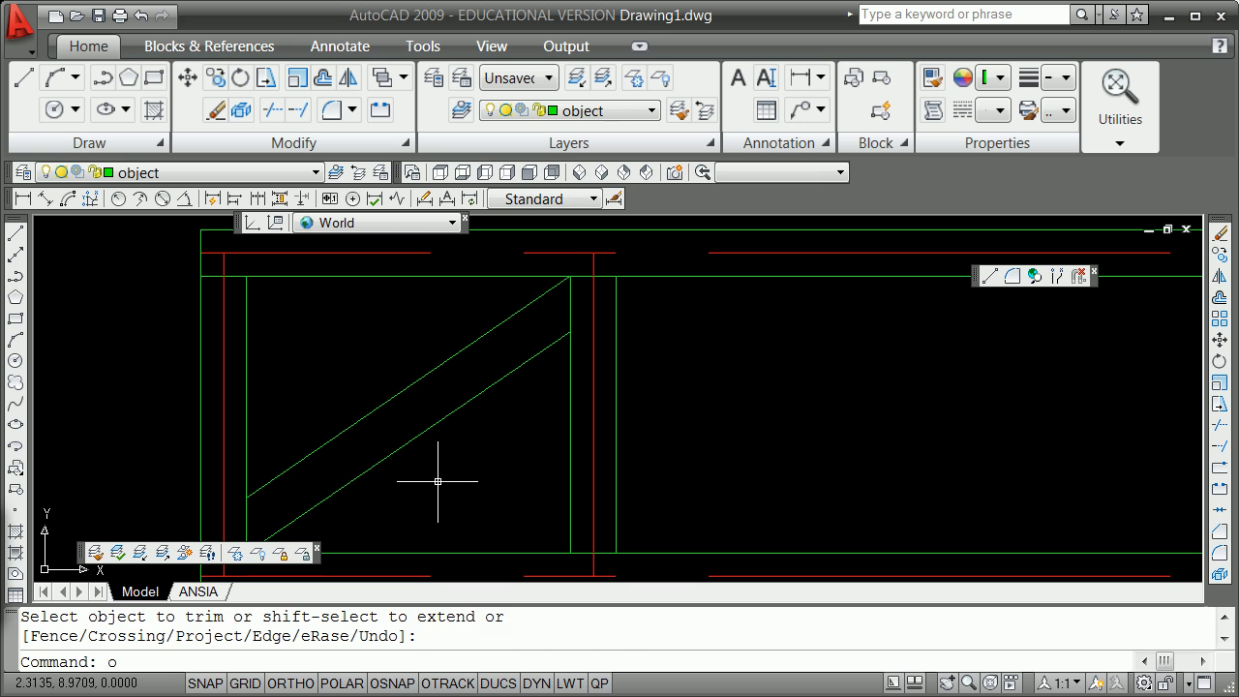
{"action": "key", "text": "Return"}
{"action": "type", "text": "1/"}
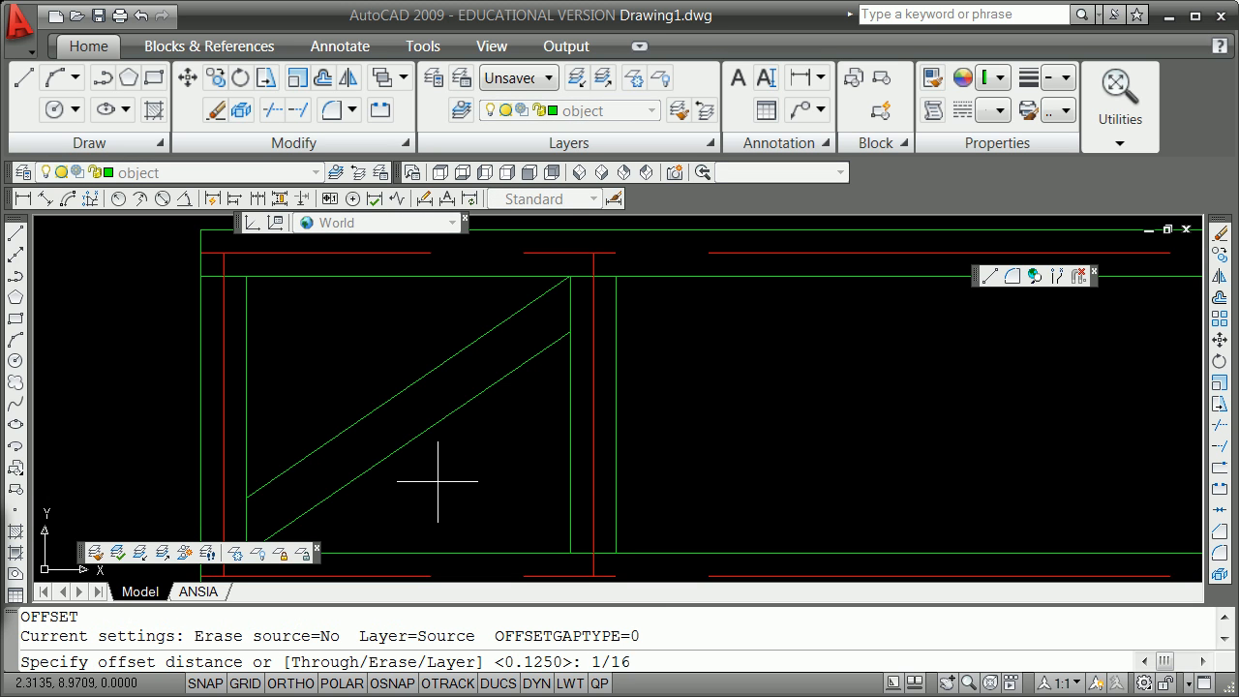
{"action": "type", "text": "16"}
{"action": "key", "text": "Return"}
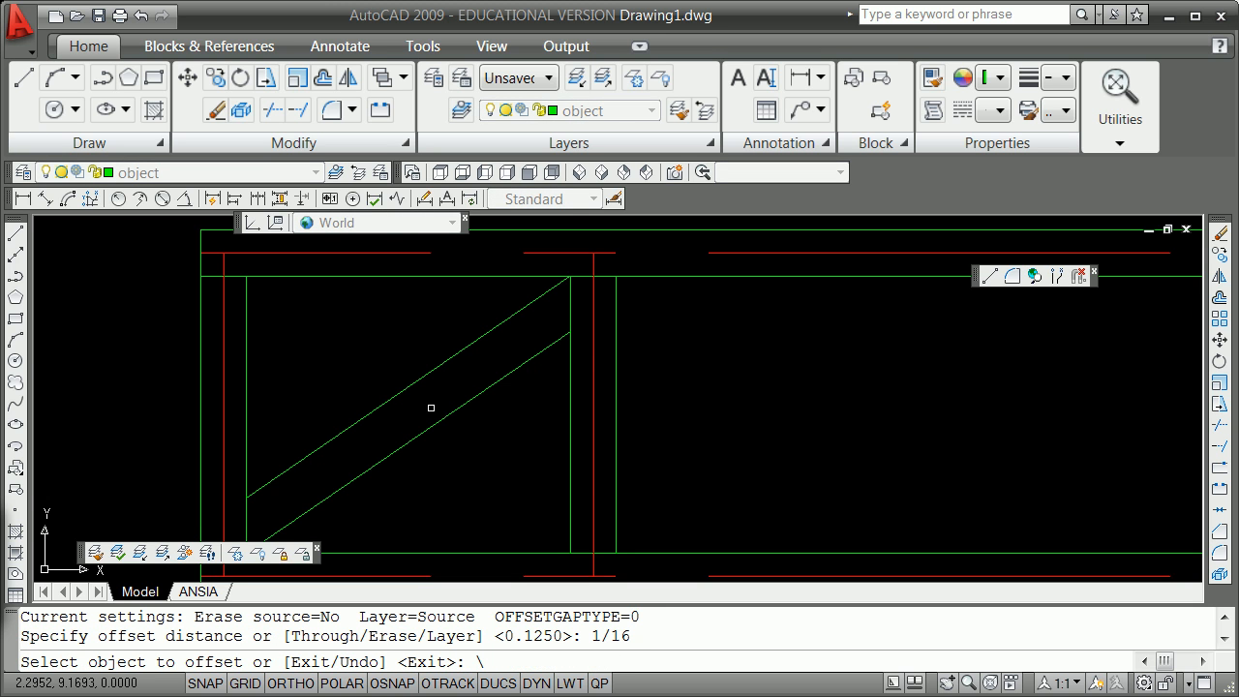
{"action": "key", "text": "Return"}
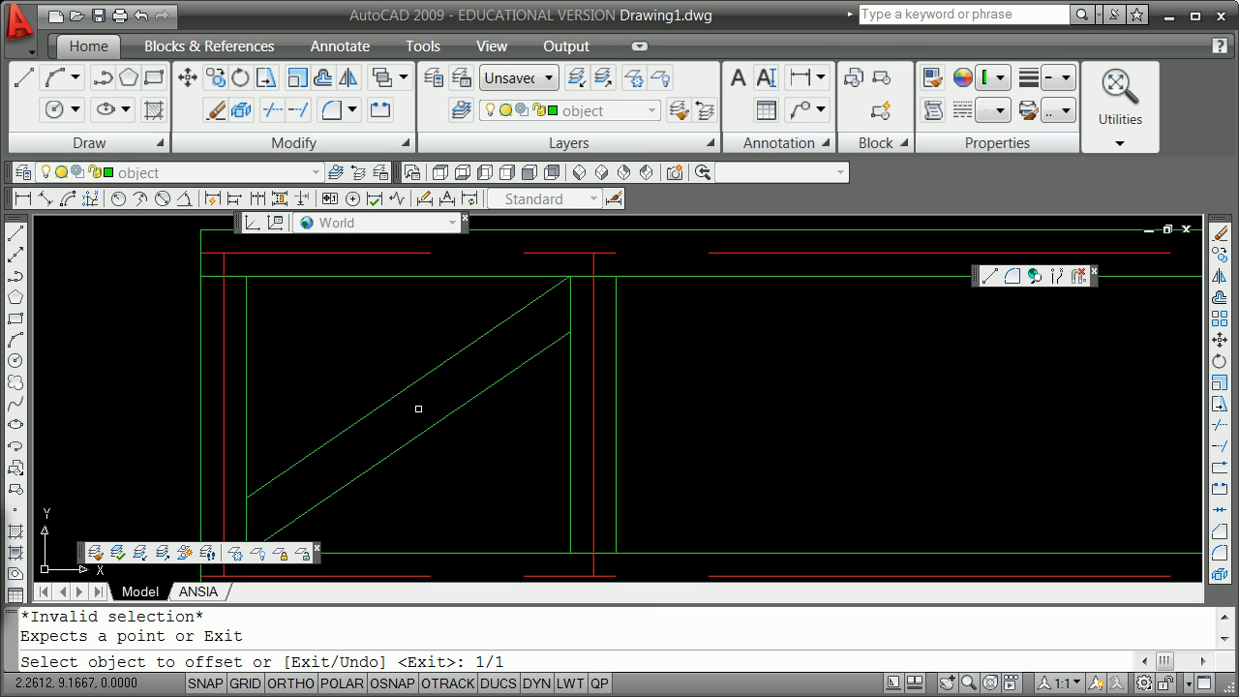
{"action": "left_click", "coordinate": [418, 382]}
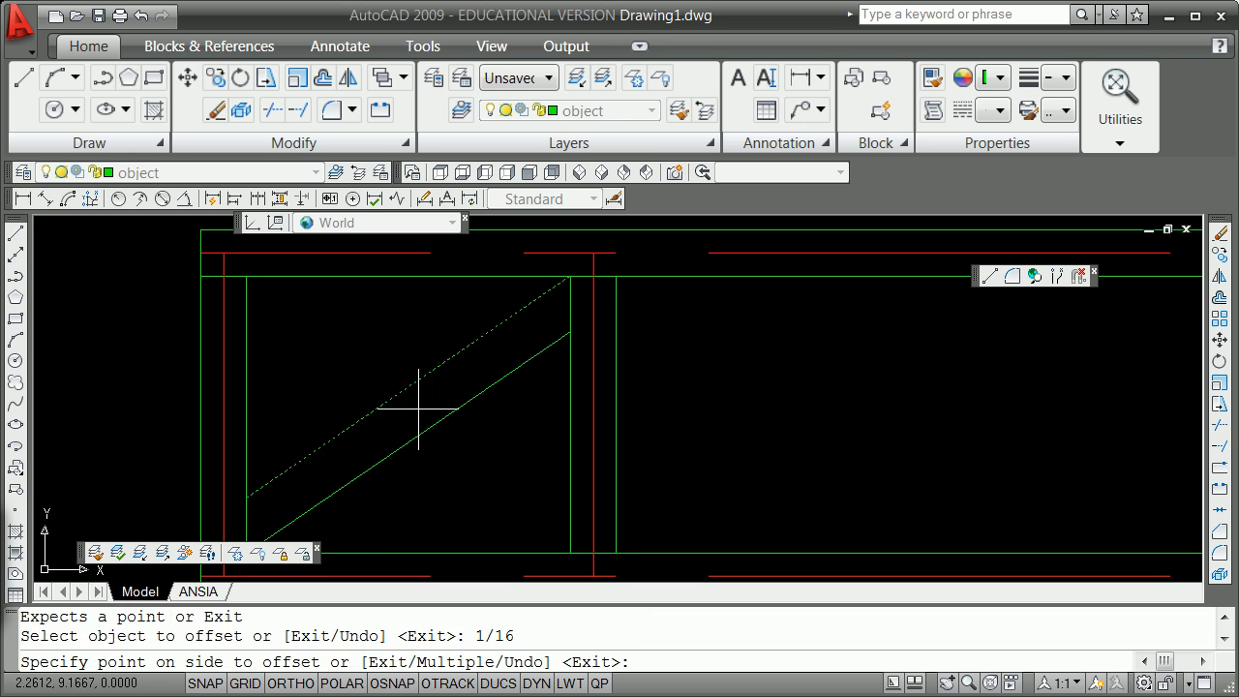
{"action": "key", "text": "Escape"}
Offset the lower diagonal 1/16 unit inward to create a middle line between the two diagonal edges.
{"action": "type", "text": "o"}
{"action": "key", "text": "Return"}
{"action": "type", "text": "1"}
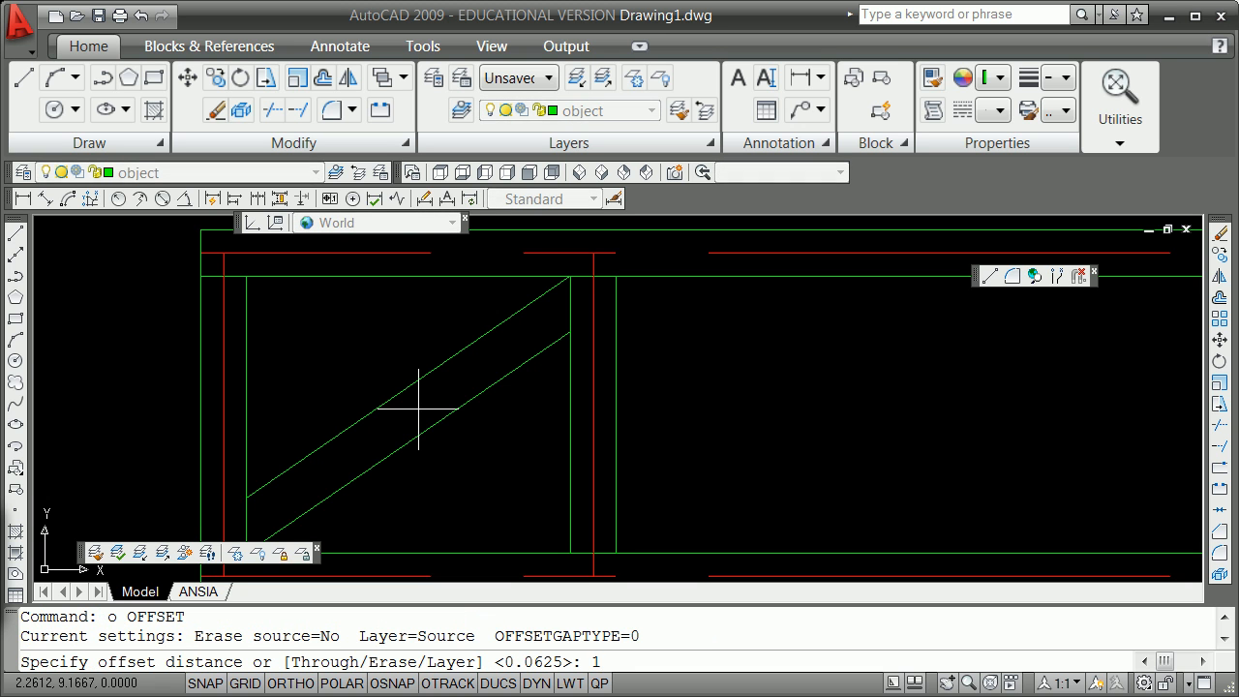
{"action": "type", "text": "/16"}
{"action": "key", "text": "Return"}
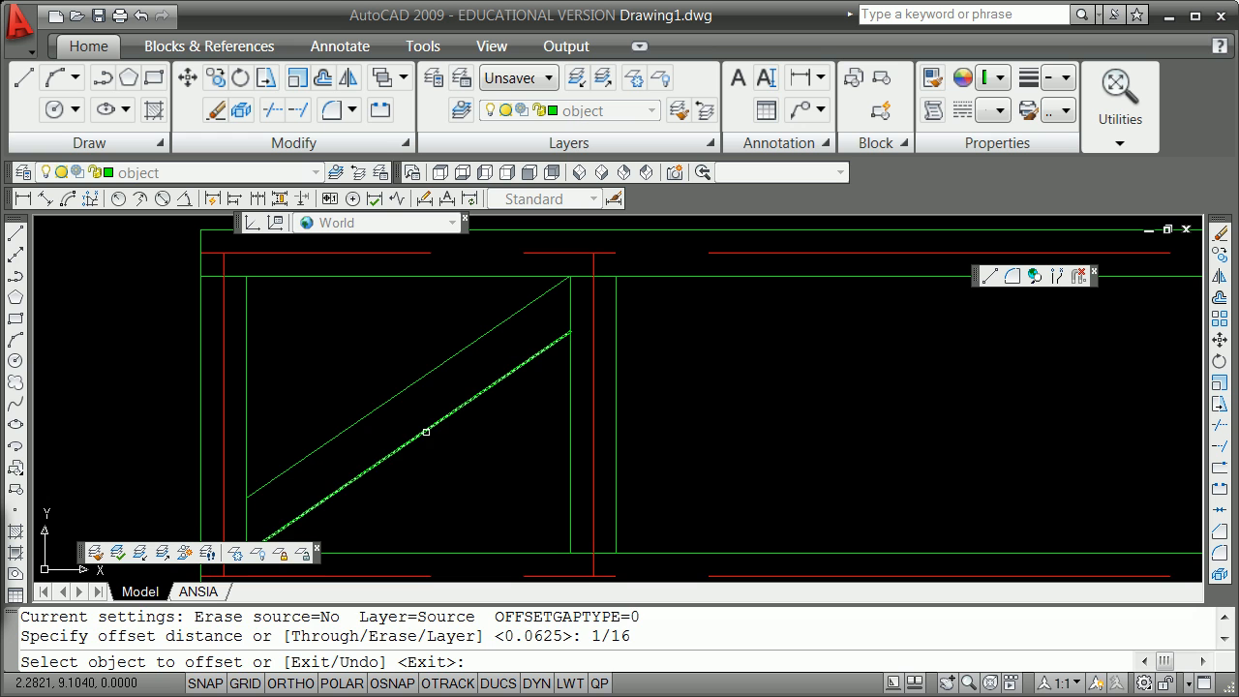
{"action": "left_click", "coordinate": [426, 432]}
{"action": "left_click", "coordinate": [419, 404]}
{"action": "key", "text": "Return"}
Extend both ends of the middle diagonal line to the centerlines of the first and second posts.
{"action": "type", "text": "ex"}
{"action": "key", "text": "Escape"}
{"action": "type", "text": "ex"}
{"action": "key", "text": "Return"}
{"action": "key", "text": "Return"}
{"action": "left_click", "coordinate": [484, 361]}
{"action": "left_click", "coordinate": [545, 319]}
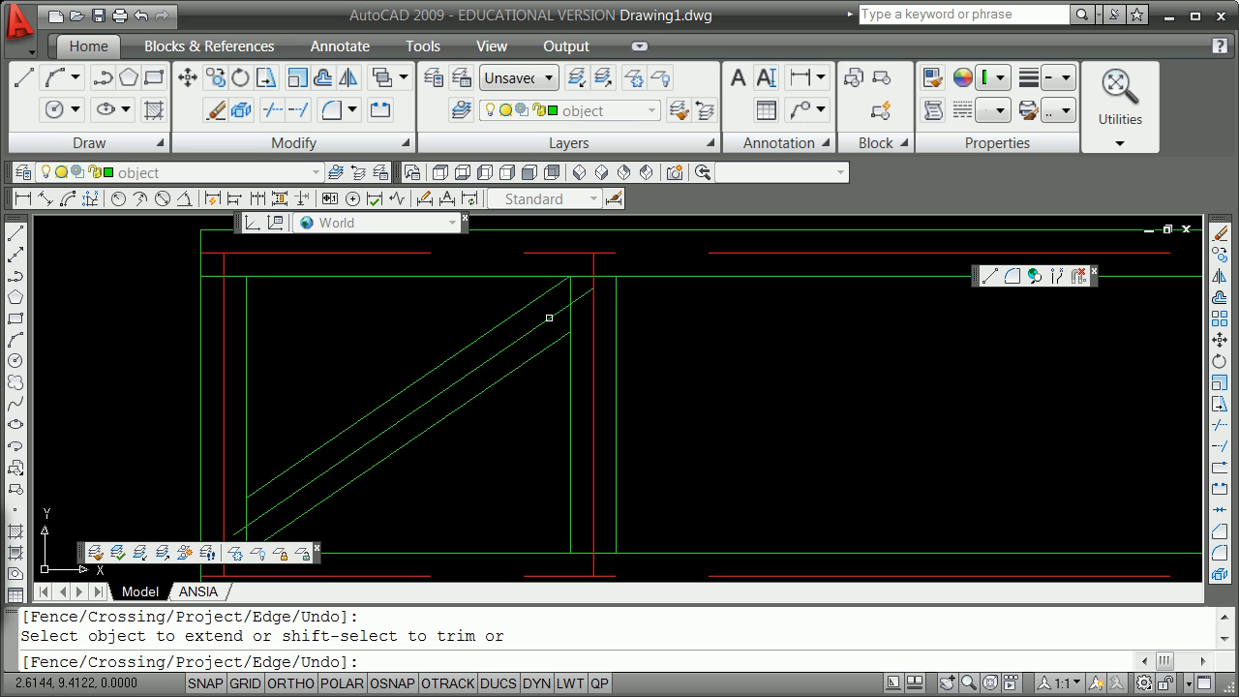
{"action": "left_click", "coordinate": [238, 526]}
{"action": "key", "text": "Return"}
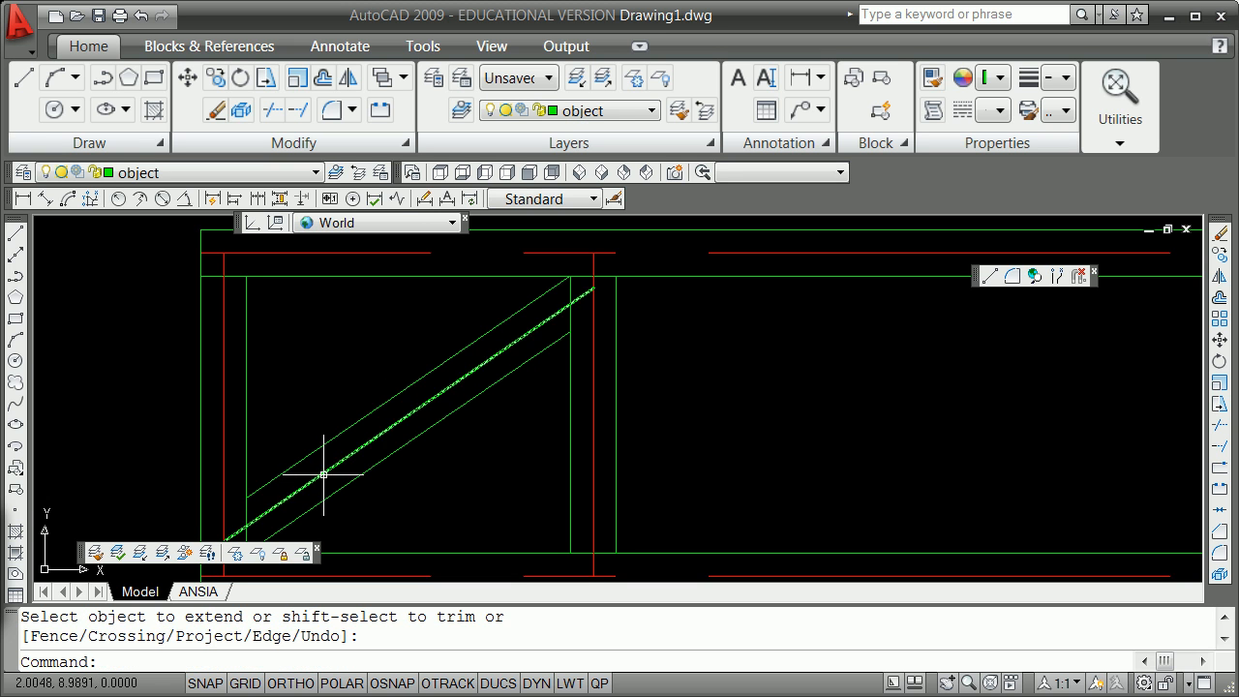
Move the middle diagonal line to the centerline layer and clear the selection.
{"action": "left_click", "coordinate": [323, 476]}
{"action": "left_click", "coordinate": [252, 174]}
{"action": "left_click", "coordinate": [182, 207]}
{"action": "key", "text": "Escape"}
{"action": "key", "text": "Escape"}
Mirror the diagonal centerline about the second post's centerline, keeping the source line.
{"action": "scroll", "coordinate": [542, 392], "scroll_direction": "down", "scroll_amount": 2}
{"action": "type", "text": "mir"}
{"action": "key", "text": "Return"}
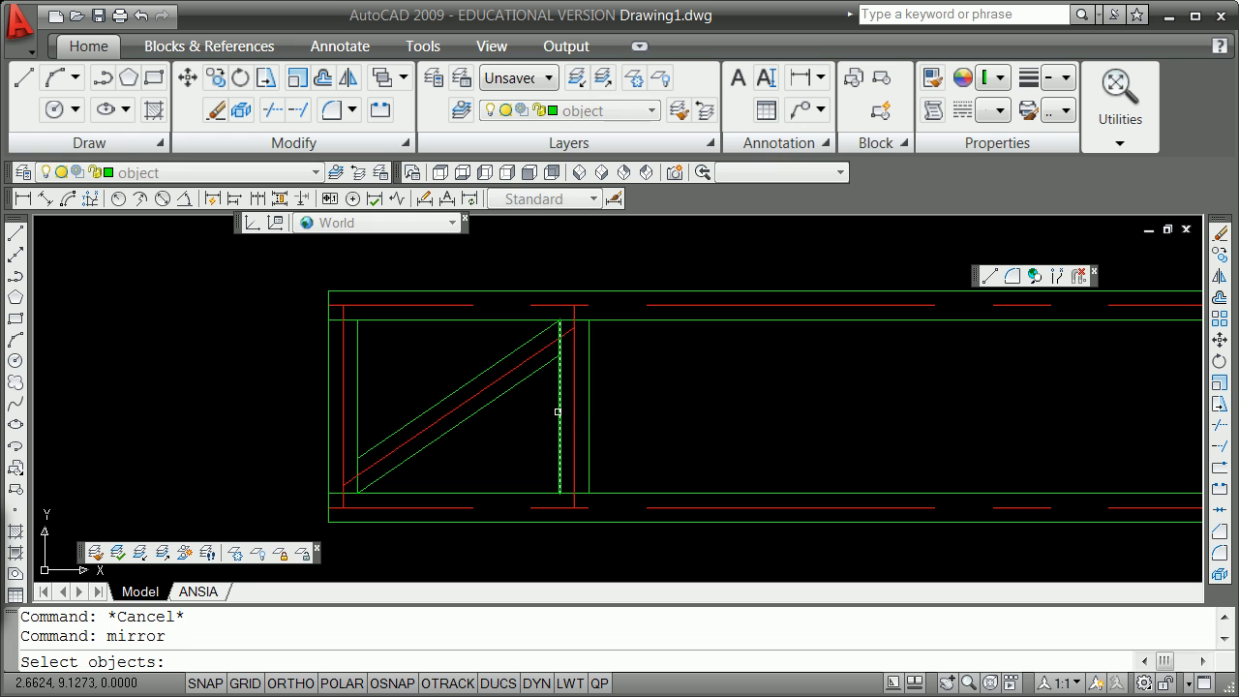
{"action": "left_click", "coordinate": [513, 366]}
{"action": "key", "text": "Return"}
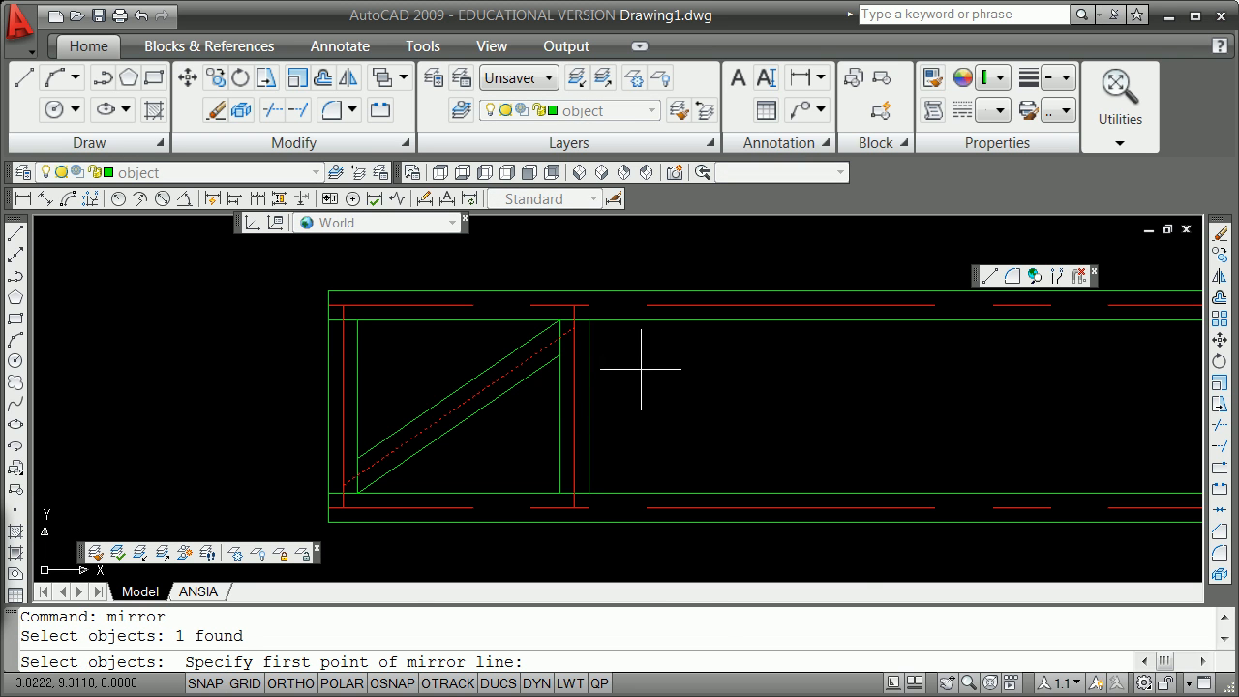
{"action": "right_click", "coordinate": [642, 371], "text": "shift"}
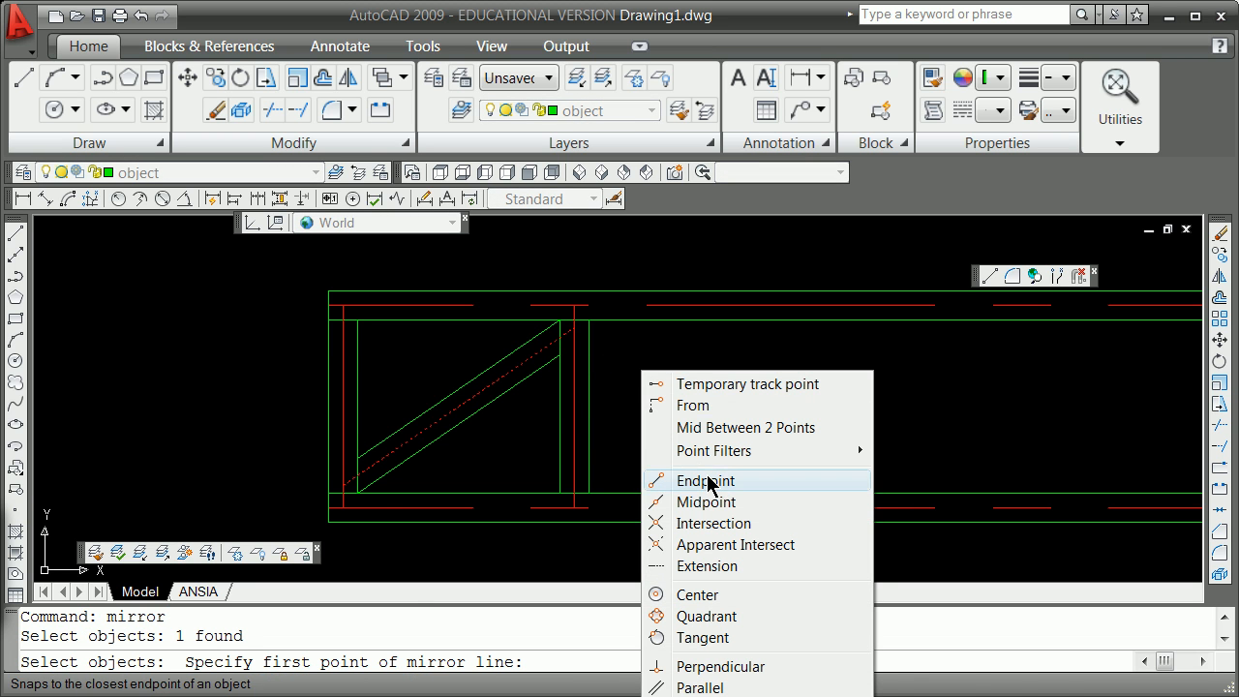
{"action": "left_click", "coordinate": [705, 481]}
{"action": "left_click", "coordinate": [574, 304]}
{"action": "right_click", "coordinate": [647, 410], "text": "shift"}
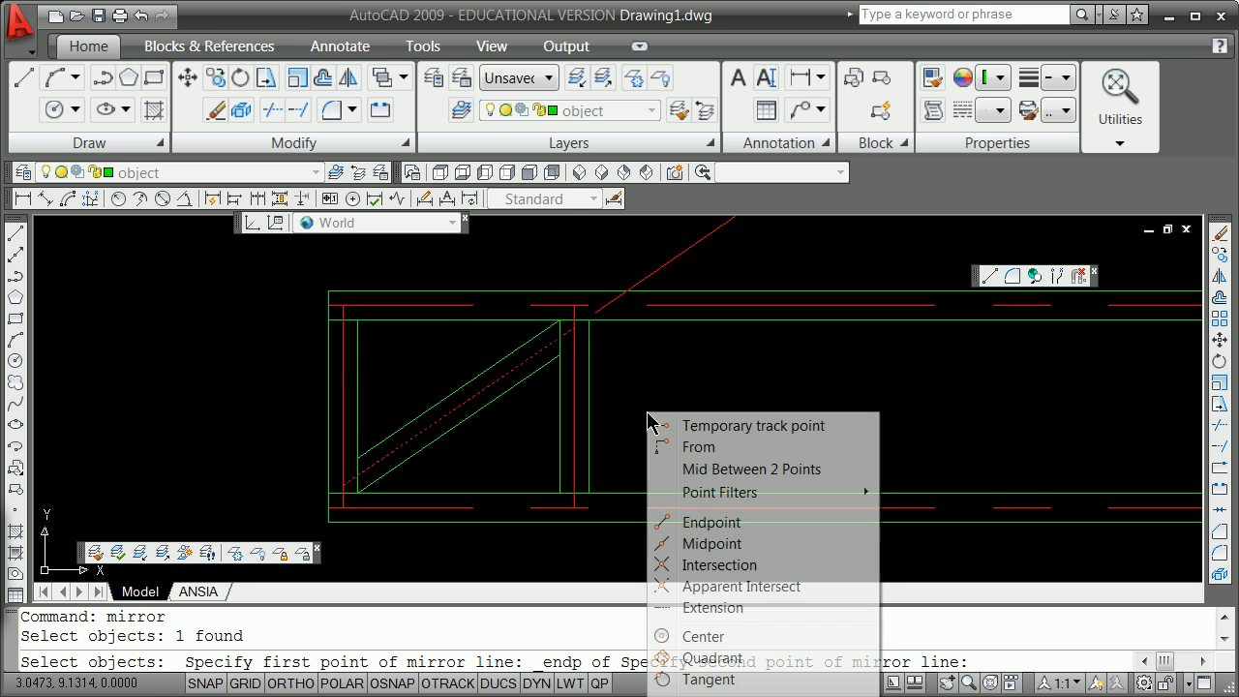
{"action": "key", "text": "r"}
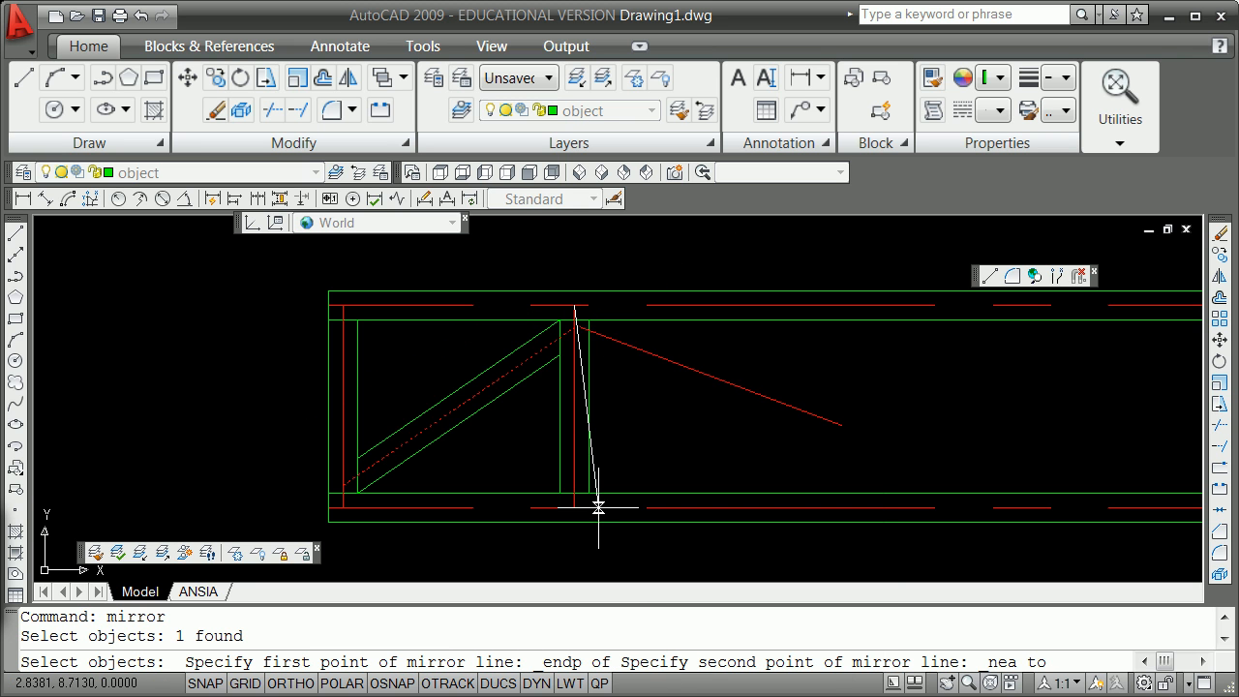
{"action": "left_click", "coordinate": [575, 455]}
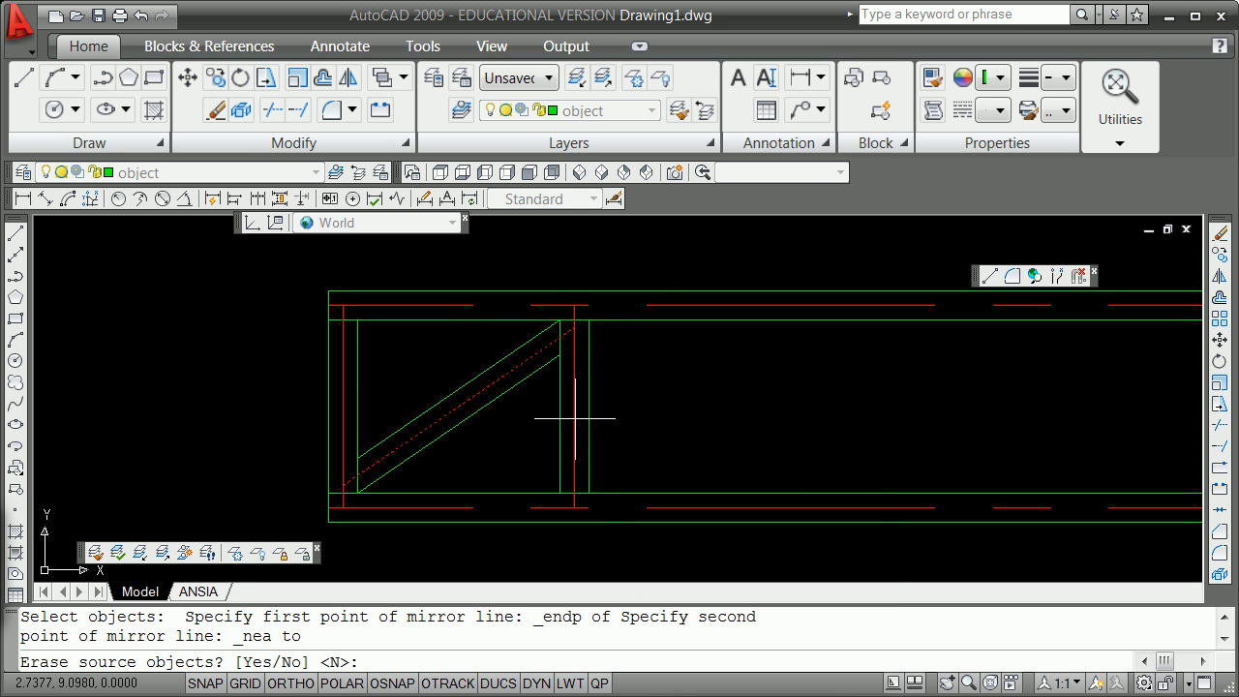
{"action": "type", "text": "n"}
{"action": "key", "text": "Return"}
{"action": "key", "text": "Escape"}
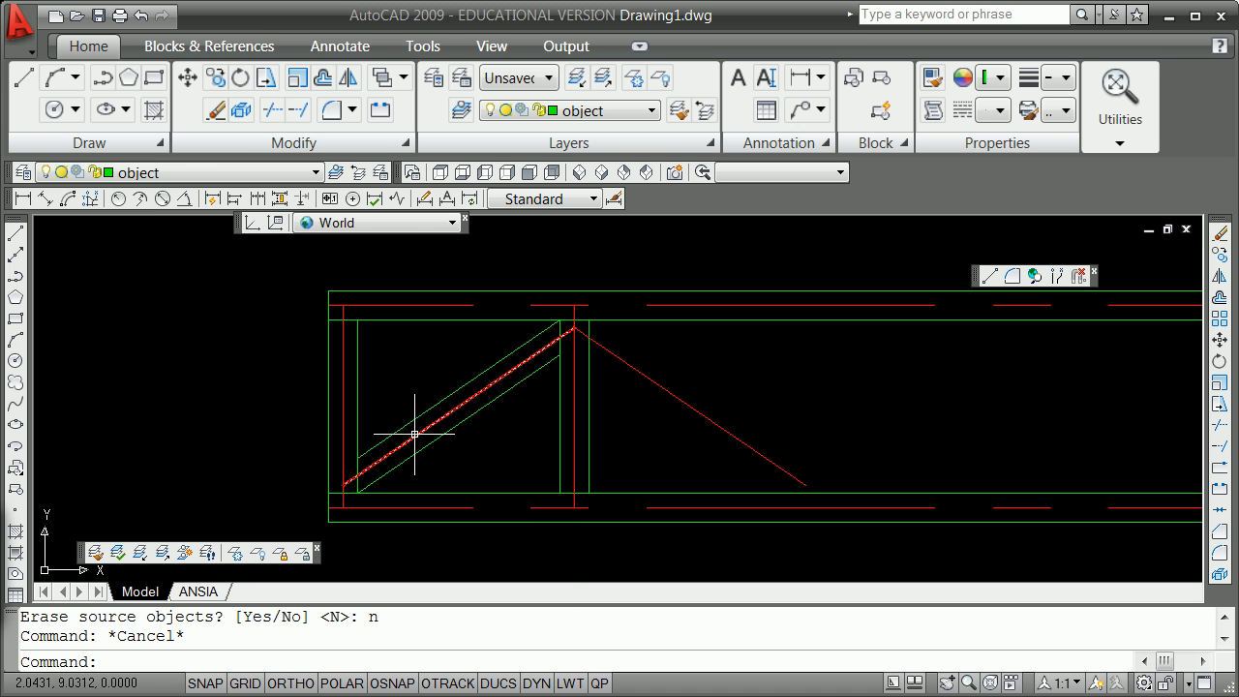
Copy both post centerlines and both diagonal centerlines from the first diagonal's lower end to the mirrored diagonal's lower end, allowing multiple copies.
{"action": "left_click", "coordinate": [342, 431]}
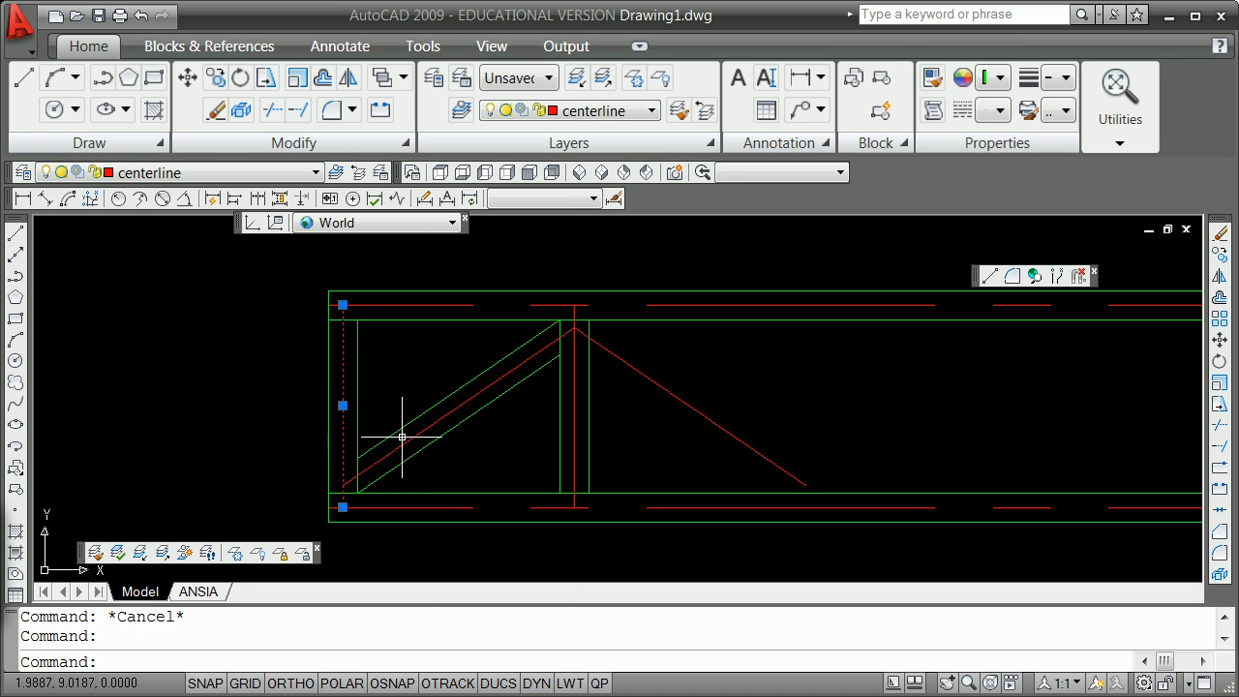
{"action": "left_click", "coordinate": [440, 418]}
{"action": "left_click", "coordinate": [574, 433]}
{"action": "left_click", "coordinate": [681, 402]}
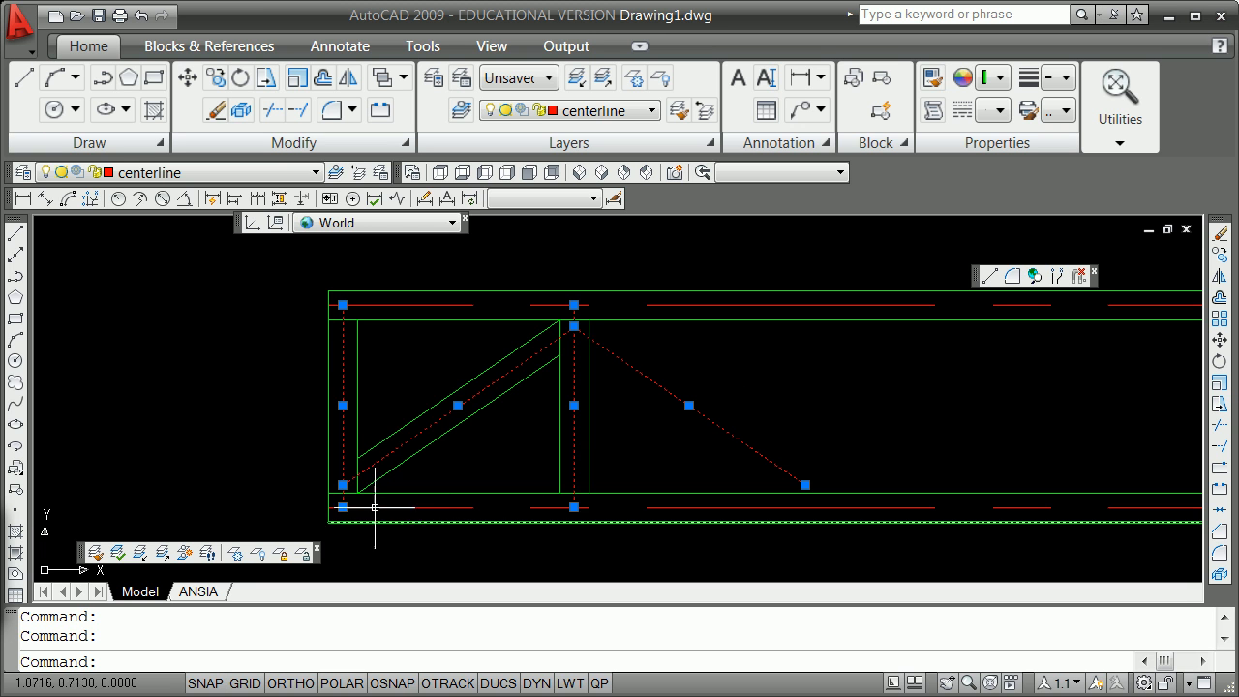
{"action": "left_click", "coordinate": [343, 485]}
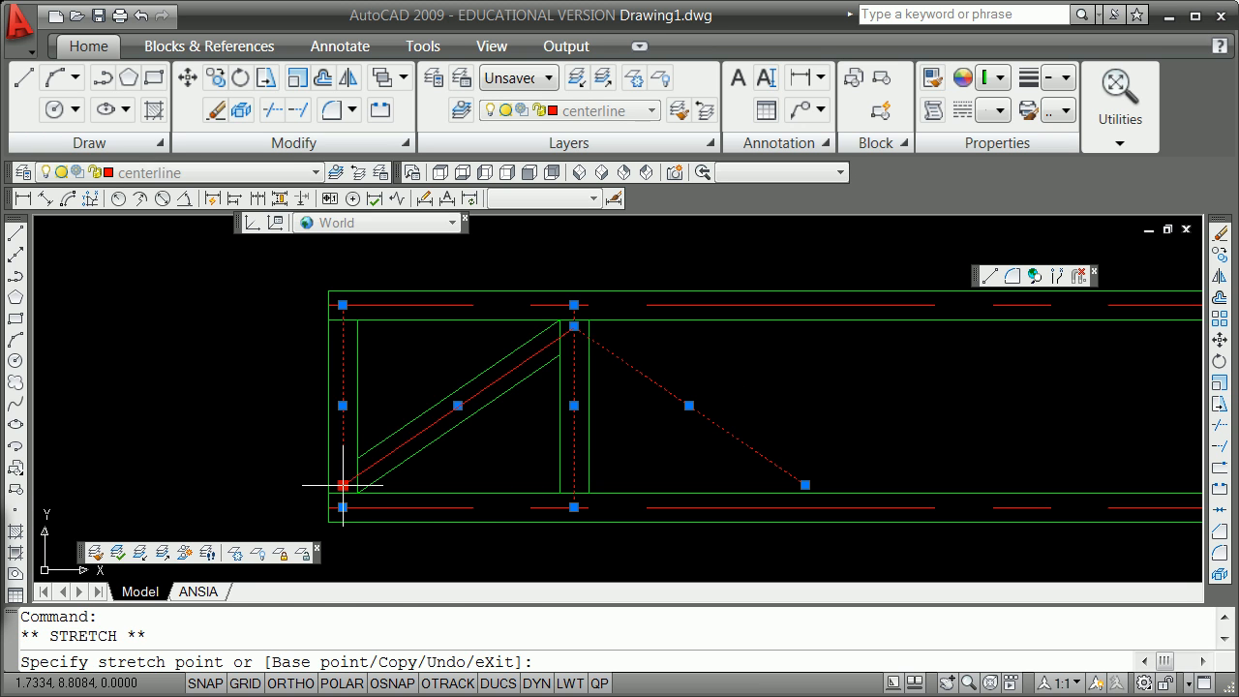
{"action": "key", "text": "space"}
{"action": "type", "text": "c"}
{"action": "key", "text": "Return"}
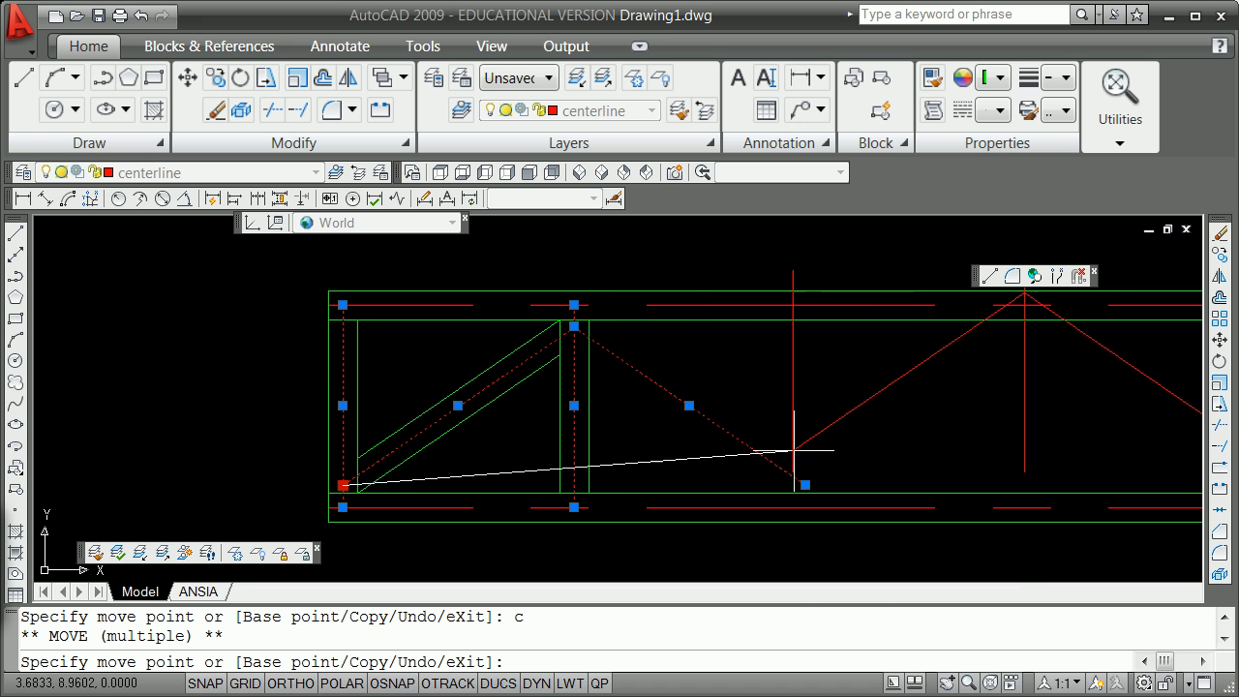
{"action": "right_click", "coordinate": [794, 451], "text": "shift"}
{"action": "left_click", "coordinate": [858, 562]}
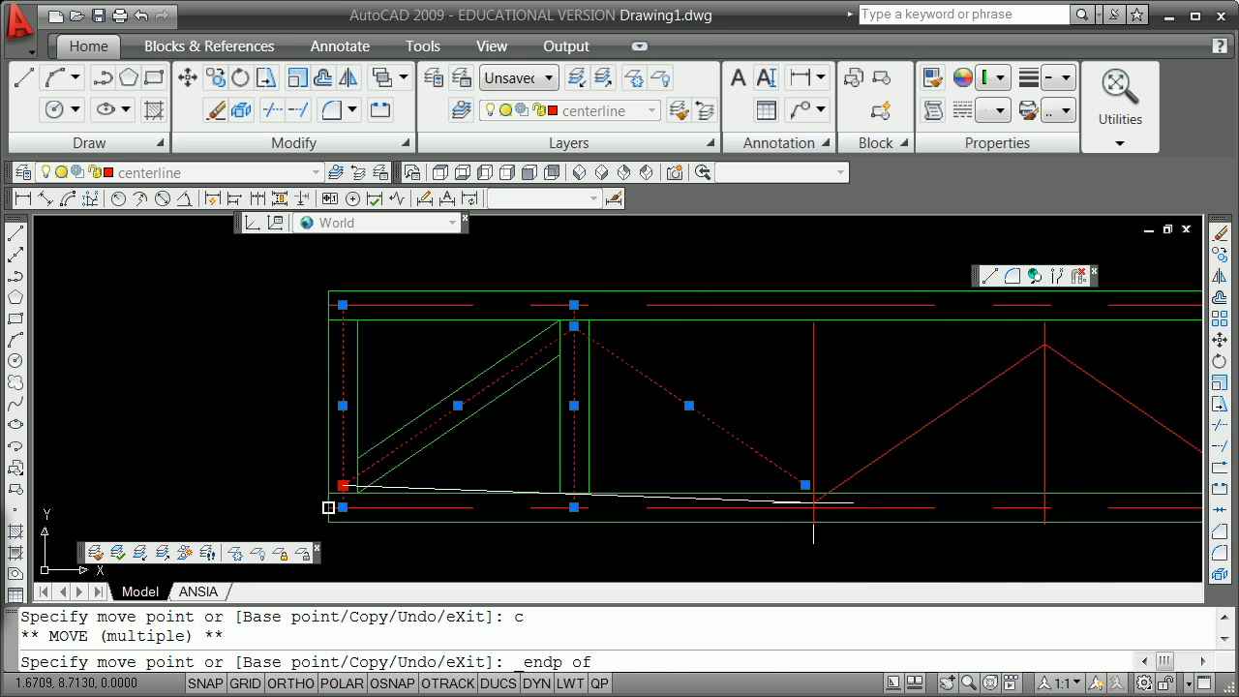
{"action": "left_click", "coordinate": [805, 485]}
Place a second copy of the centerline set at the lower free endpoint of the first copy's last diagonal.
{"action": "scroll", "coordinate": [813, 484], "scroll_direction": "down", "scroll_amount": 4}
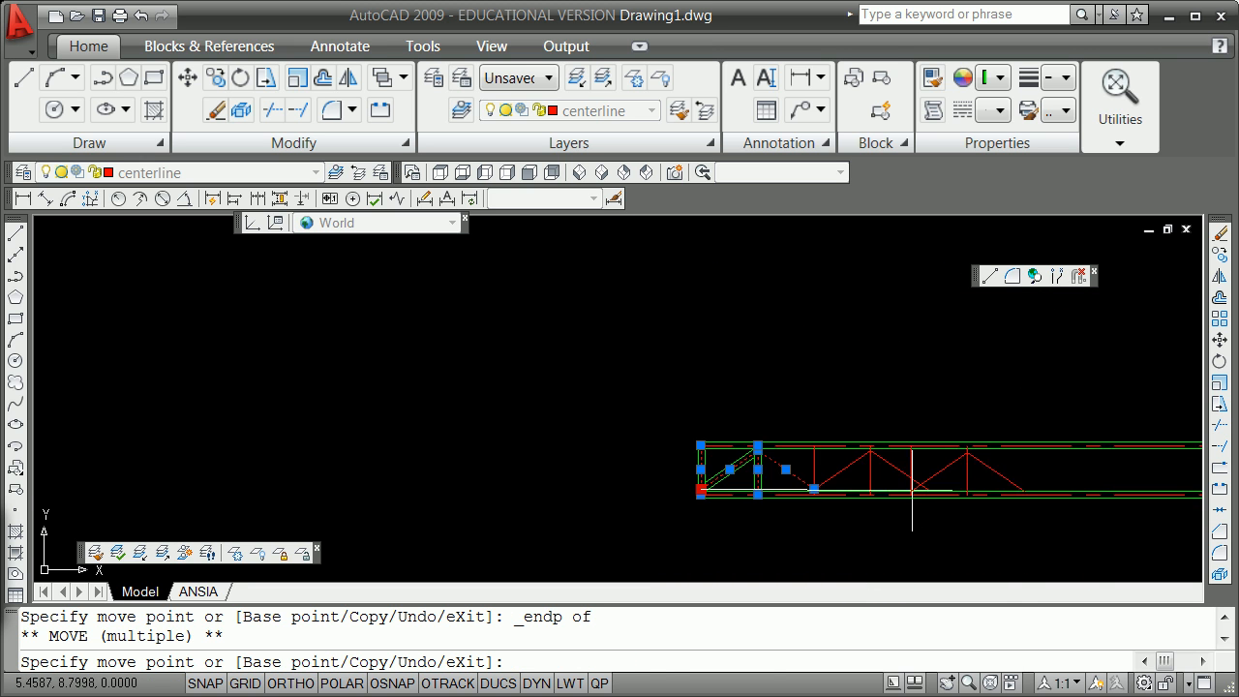
{"action": "scroll", "coordinate": [930, 484], "scroll_direction": "up", "scroll_amount": 2}
{"action": "right_click", "coordinate": [969, 482], "text": "shift"}
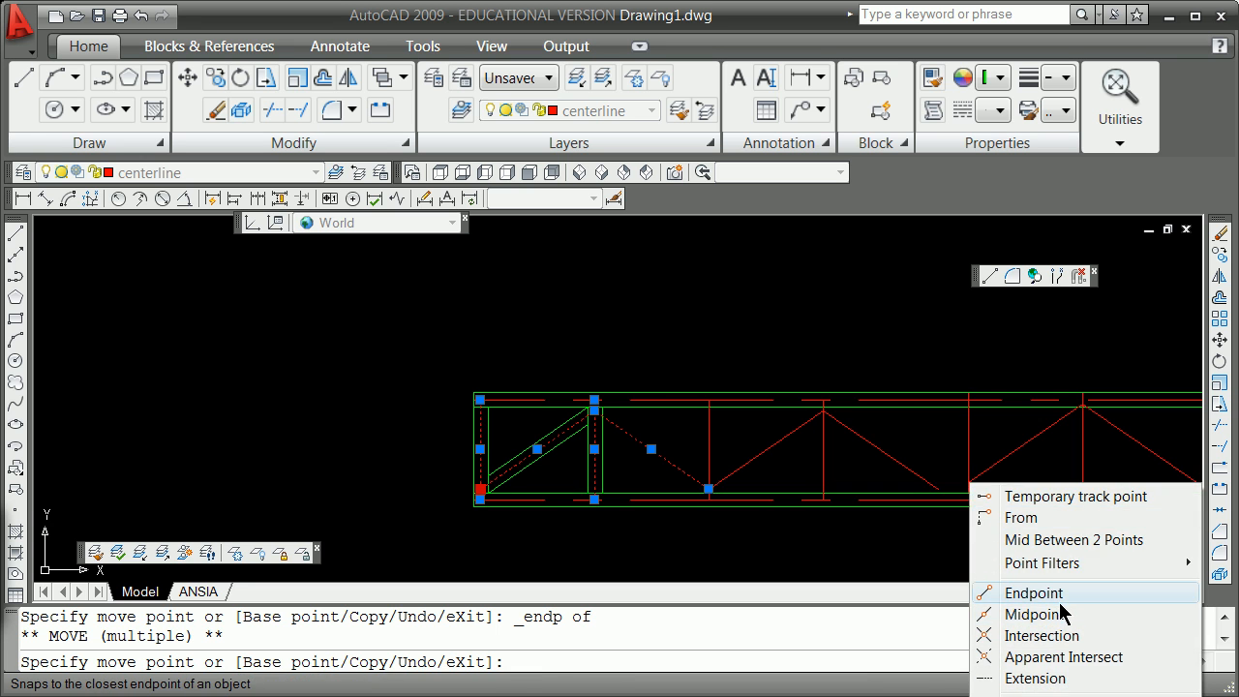
{"action": "left_click", "coordinate": [1029, 590]}
{"action": "left_click", "coordinate": [938, 489]}
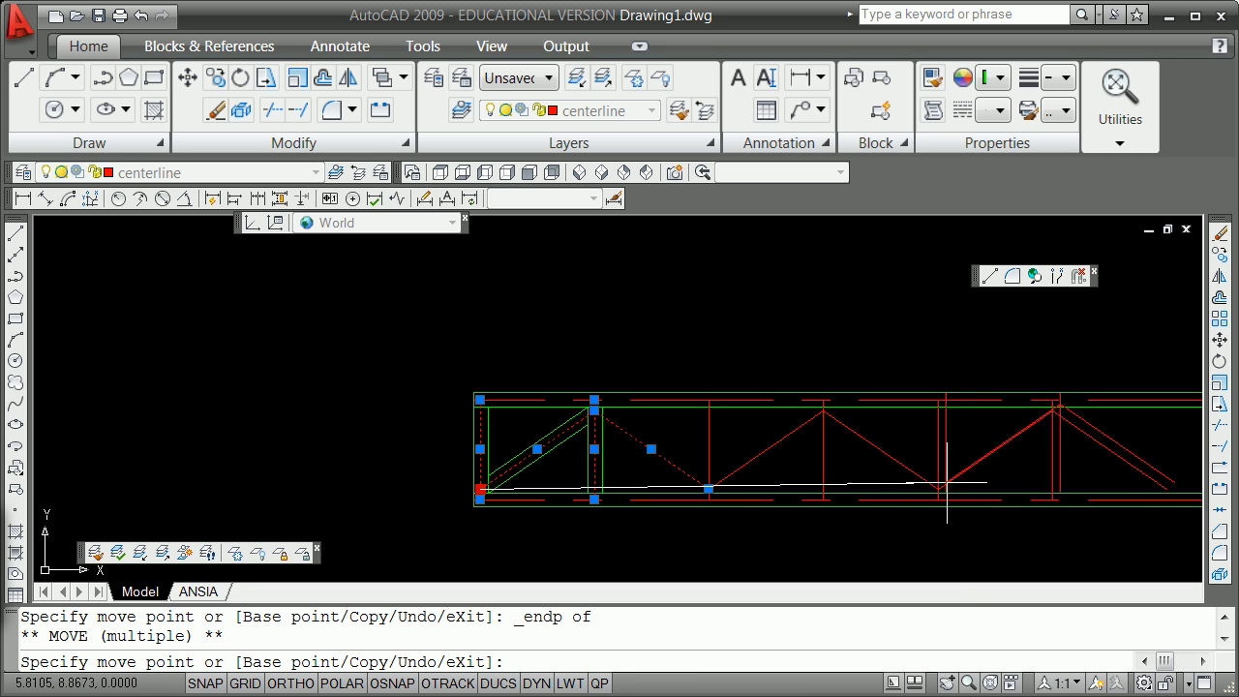
Place a third copy of the centerline set at the lower free endpoint of the second copy's last diagonal.
{"action": "scroll", "coordinate": [949, 479], "scroll_direction": "down", "scroll_amount": 3}
{"action": "scroll", "coordinate": [990, 479], "scroll_direction": "up", "scroll_amount": 2}
{"action": "scroll", "coordinate": [990, 479], "scroll_direction": "up", "scroll_amount": 2}
{"action": "right_click", "coordinate": [994, 495], "text": "shift"}
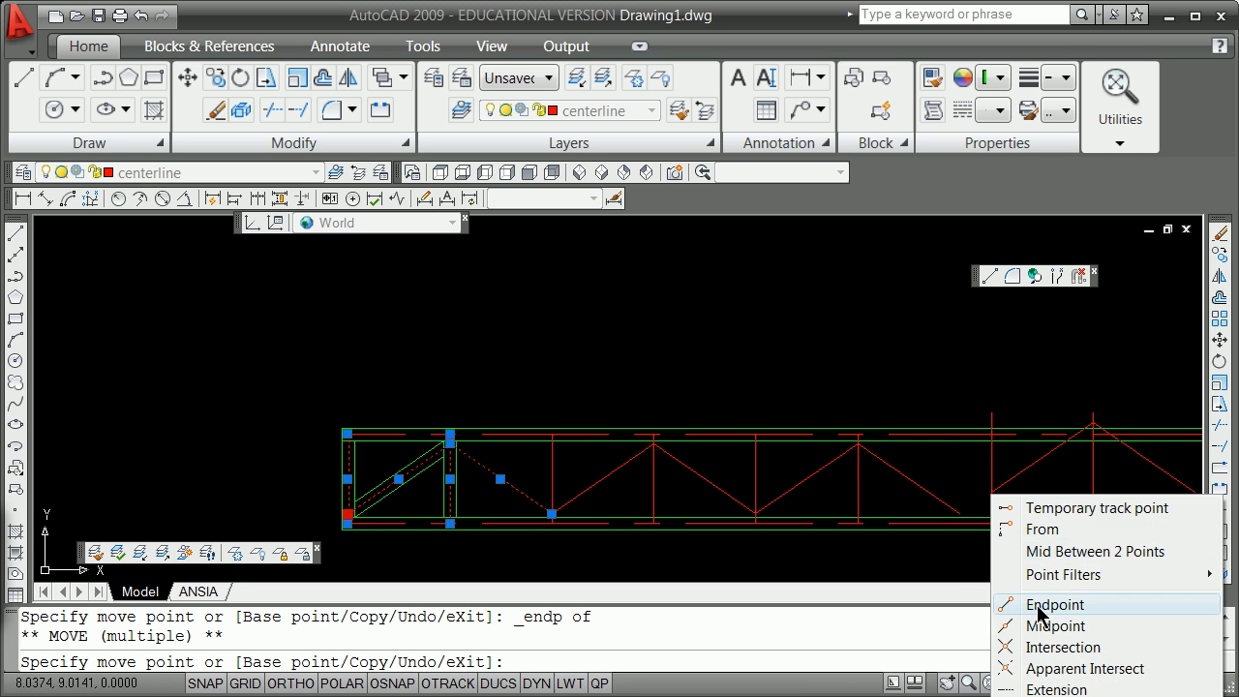
{"action": "left_click", "coordinate": [1046, 600]}
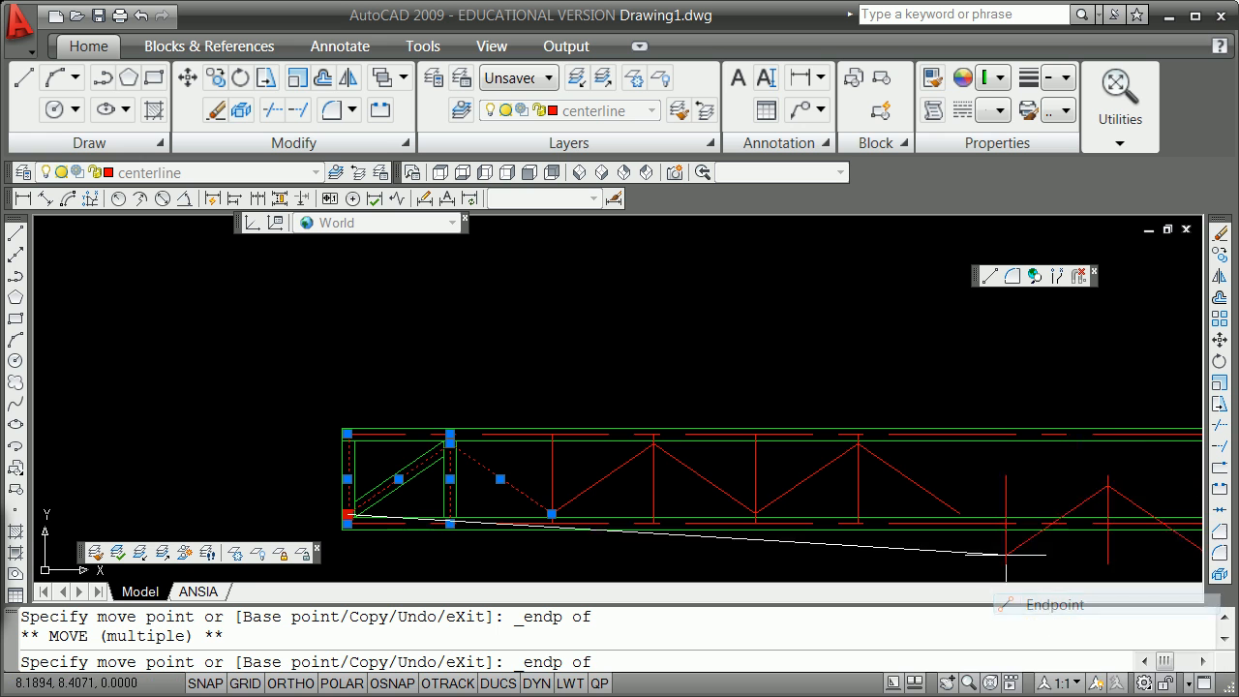
{"action": "left_click", "coordinate": [958, 512]}
Place a fourth copy of the centerline set at the lower free endpoint of the third copy's last diagonal.
{"action": "scroll", "coordinate": [954, 484], "scroll_direction": "down", "scroll_amount": 3}
{"action": "scroll", "coordinate": [991, 484], "scroll_direction": "up", "scroll_amount": 2}
{"action": "scroll", "coordinate": [1053, 489], "scroll_direction": "down", "scroll_amount": 2}
{"action": "scroll", "coordinate": [968, 489], "scroll_direction": "up", "scroll_amount": 4}
{"action": "right_click", "coordinate": [970, 494], "text": "shift"}
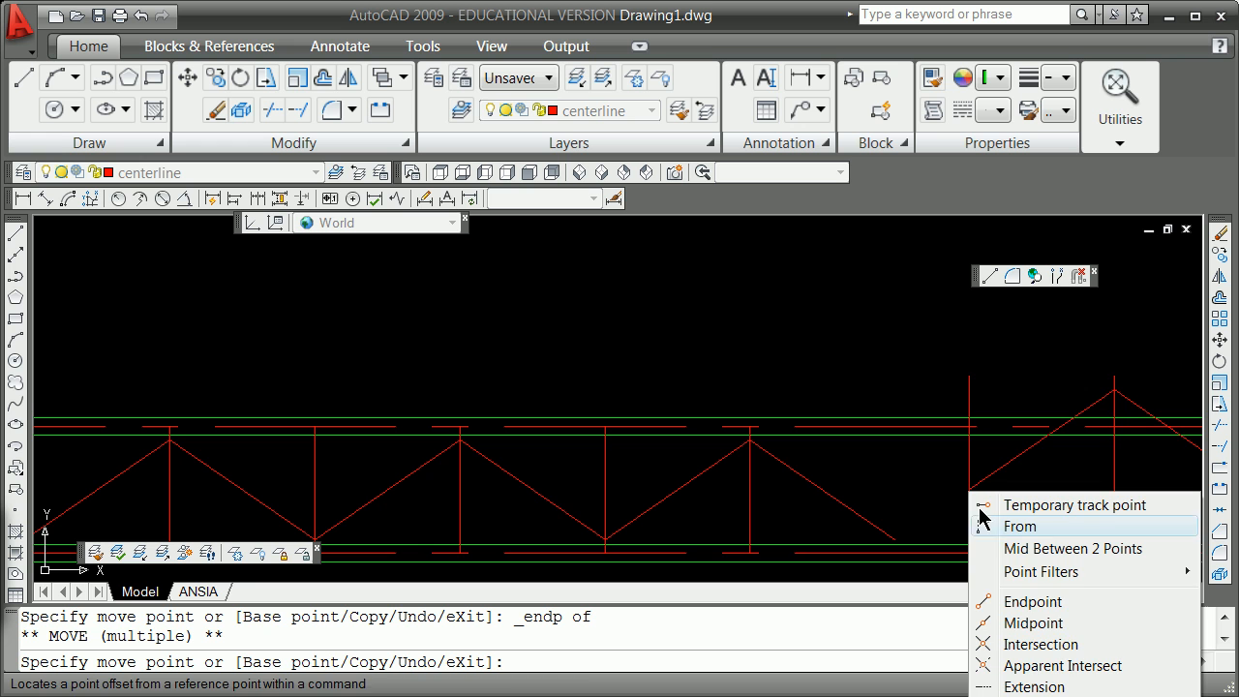
{"action": "left_click", "coordinate": [1030, 598]}
{"action": "left_click", "coordinate": [894, 540]}
Place a fifth copy of the centerline set at the fourth copy's lower free endpoint, finish copying and clear the selection.
{"action": "scroll", "coordinate": [913, 533], "scroll_direction": "down", "scroll_amount": 4}
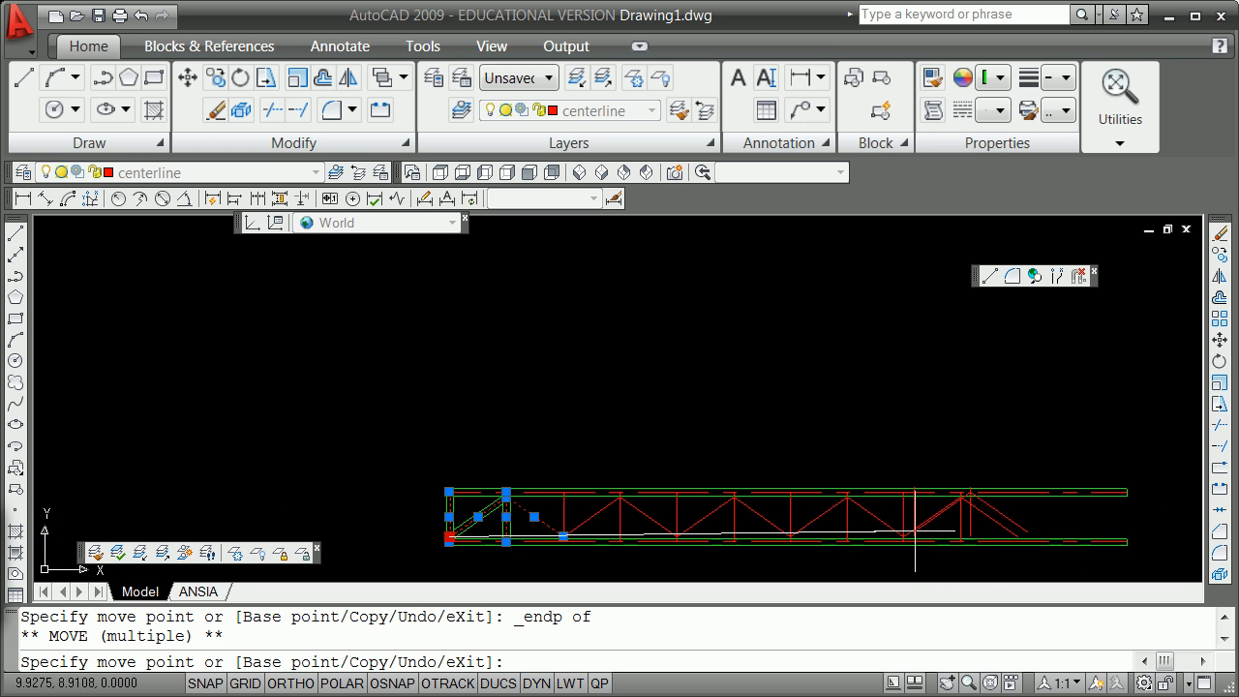
{"action": "right_click", "coordinate": [1034, 527], "text": "shift"}
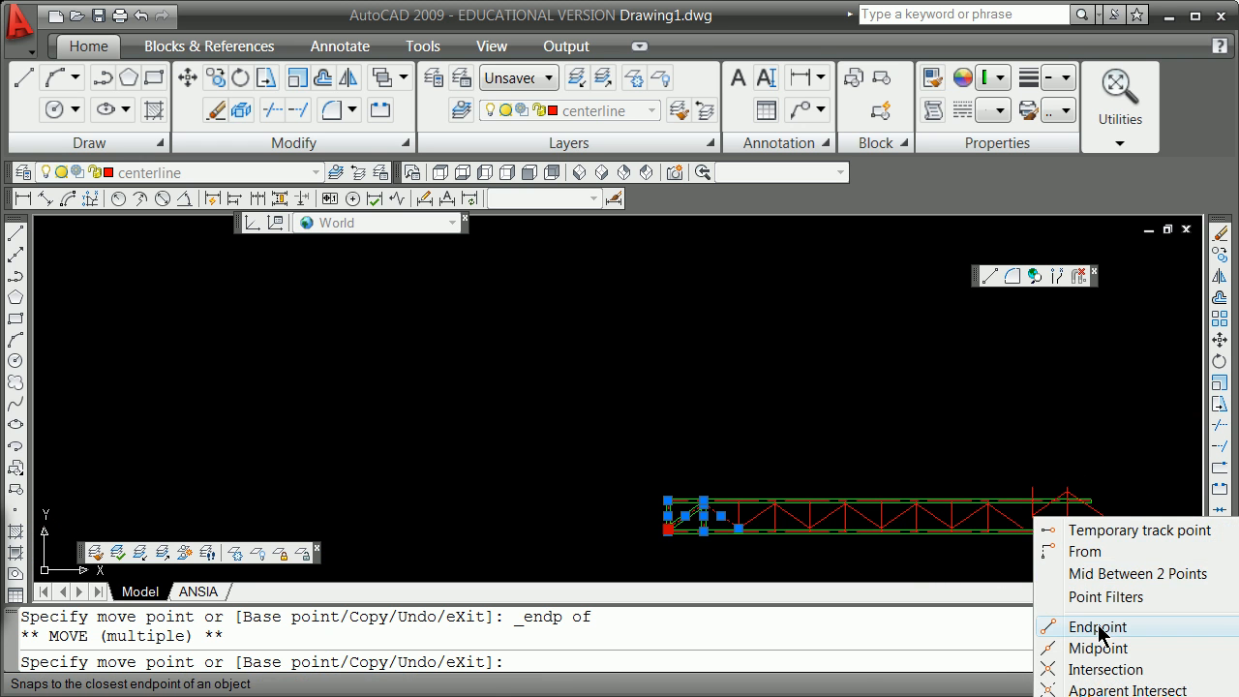
{"action": "left_click", "coordinate": [1100, 631]}
{"action": "scroll", "coordinate": [1070, 547], "scroll_direction": "up", "scroll_amount": 4}
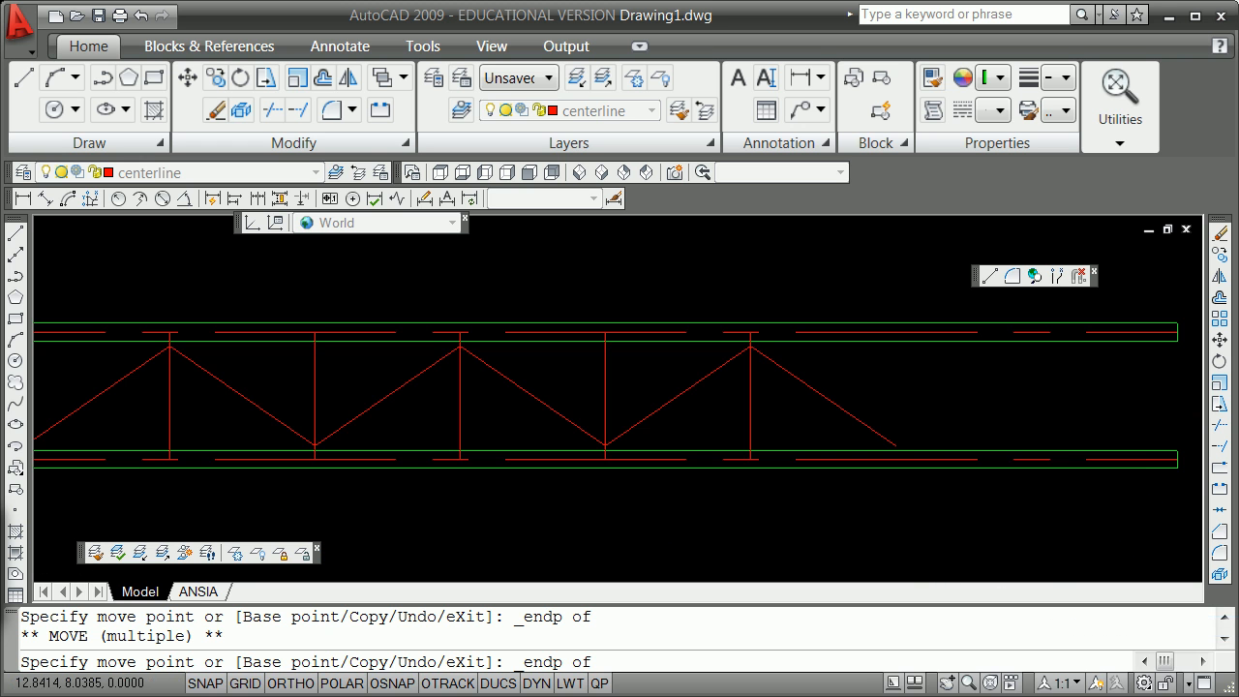
{"action": "left_click", "coordinate": [895, 445]}
{"action": "key", "text": "Return"}
{"action": "scroll", "coordinate": [829, 443], "scroll_direction": "down", "scroll_amount": 5}
{"action": "scroll", "coordinate": [903, 450], "scroll_direction": "up", "scroll_amount": 6}
{"action": "scroll", "coordinate": [714, 442], "scroll_direction": "up", "scroll_amount": 4}
{"action": "scroll", "coordinate": [711, 435], "scroll_direction": "down", "scroll_amount": 4}
{"action": "scroll", "coordinate": [367, 487], "scroll_direction": "down", "scroll_amount": 4}
{"action": "scroll", "coordinate": [284, 475], "scroll_direction": "up", "scroll_amount": 5}
{"action": "key", "text": "Escape"}
{"action": "key", "text": "Escape"}
Examine both ends of the truss, comparing the last diagonal centerline's endpoint with the ends of the bars.
{"action": "scroll", "coordinate": [170, 450], "scroll_direction": "up", "scroll_amount": 4}
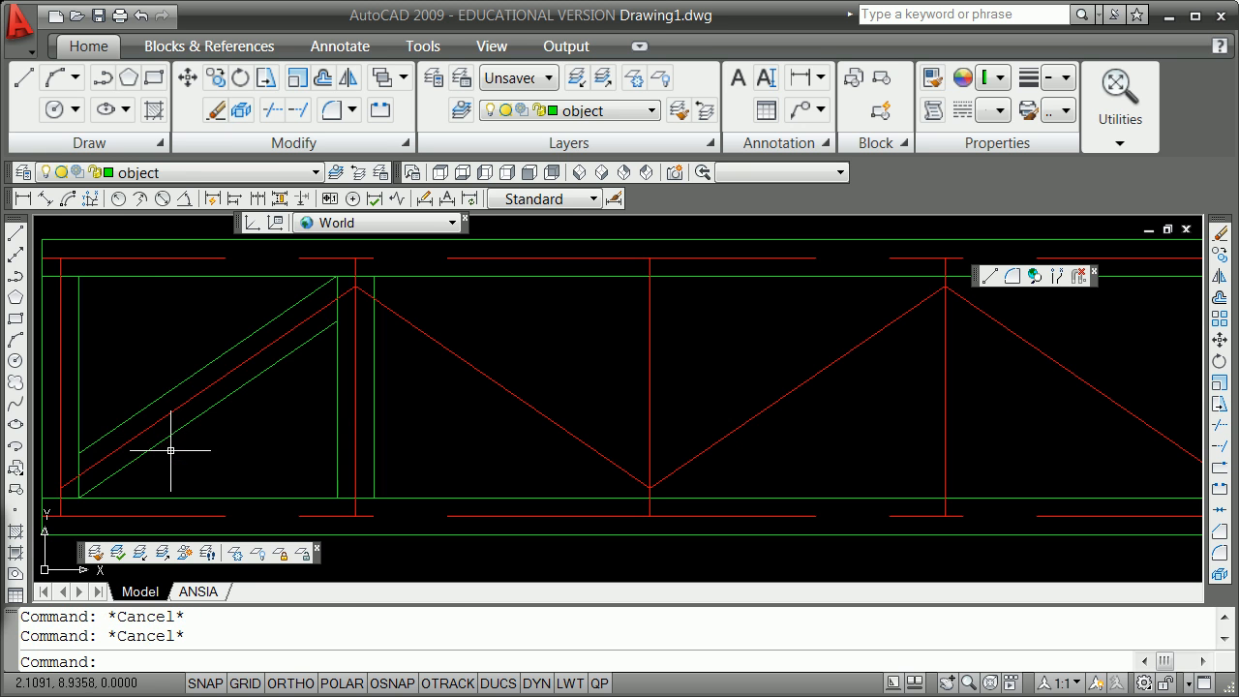
{"action": "scroll", "coordinate": [107, 431], "scroll_direction": "down", "scroll_amount": 5}
{"action": "scroll", "coordinate": [961, 435], "scroll_direction": "up", "scroll_amount": 3}
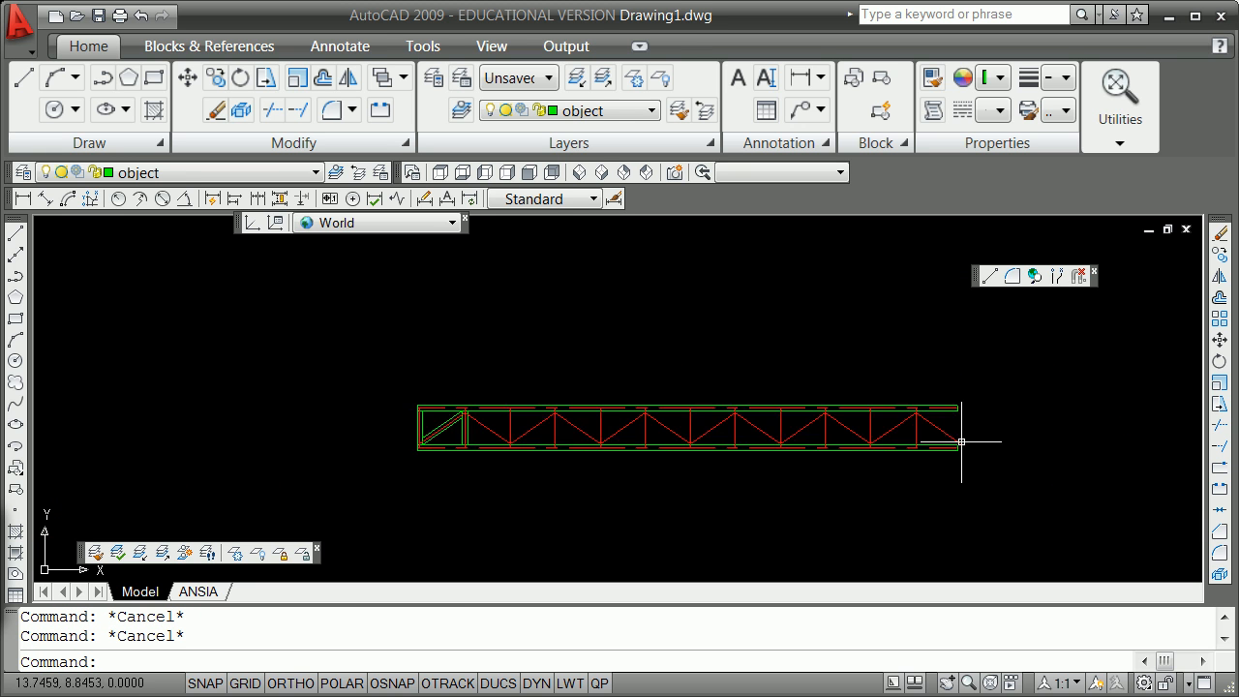
{"action": "scroll", "coordinate": [965, 435], "scroll_direction": "up", "scroll_amount": 3}
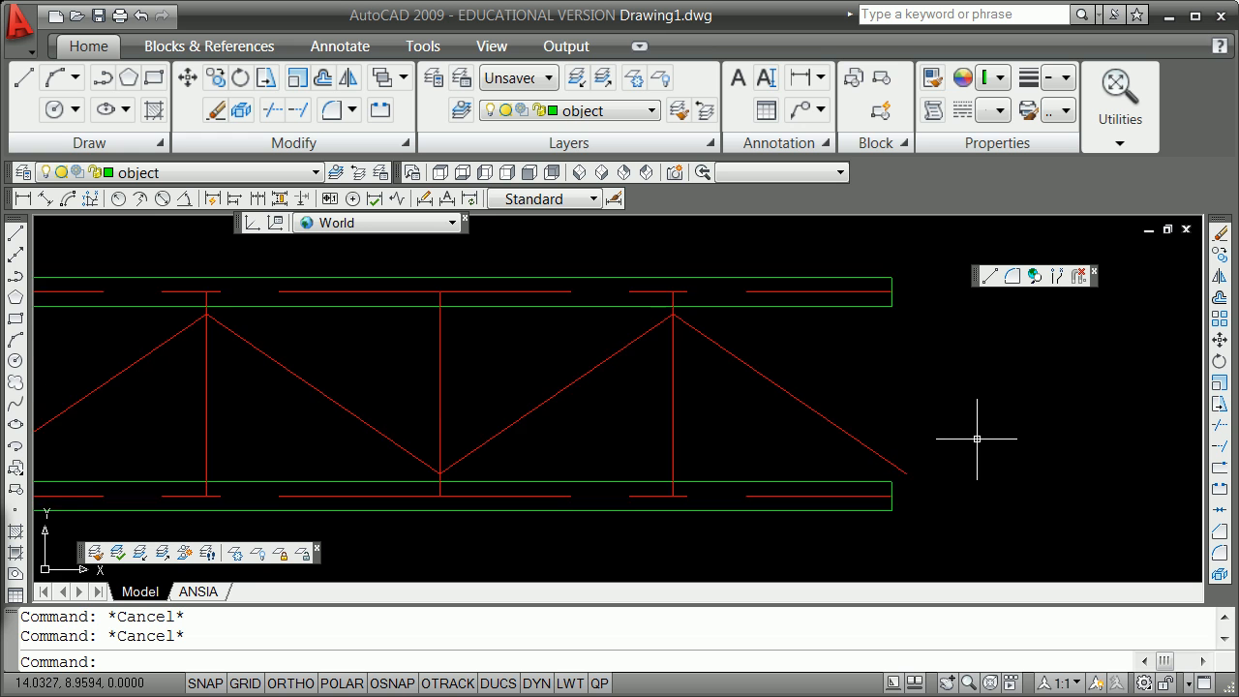
{"action": "scroll", "coordinate": [965, 440], "scroll_direction": "down", "scroll_amount": 4}
{"action": "scroll", "coordinate": [794, 459], "scroll_direction": "down", "scroll_amount": 5}
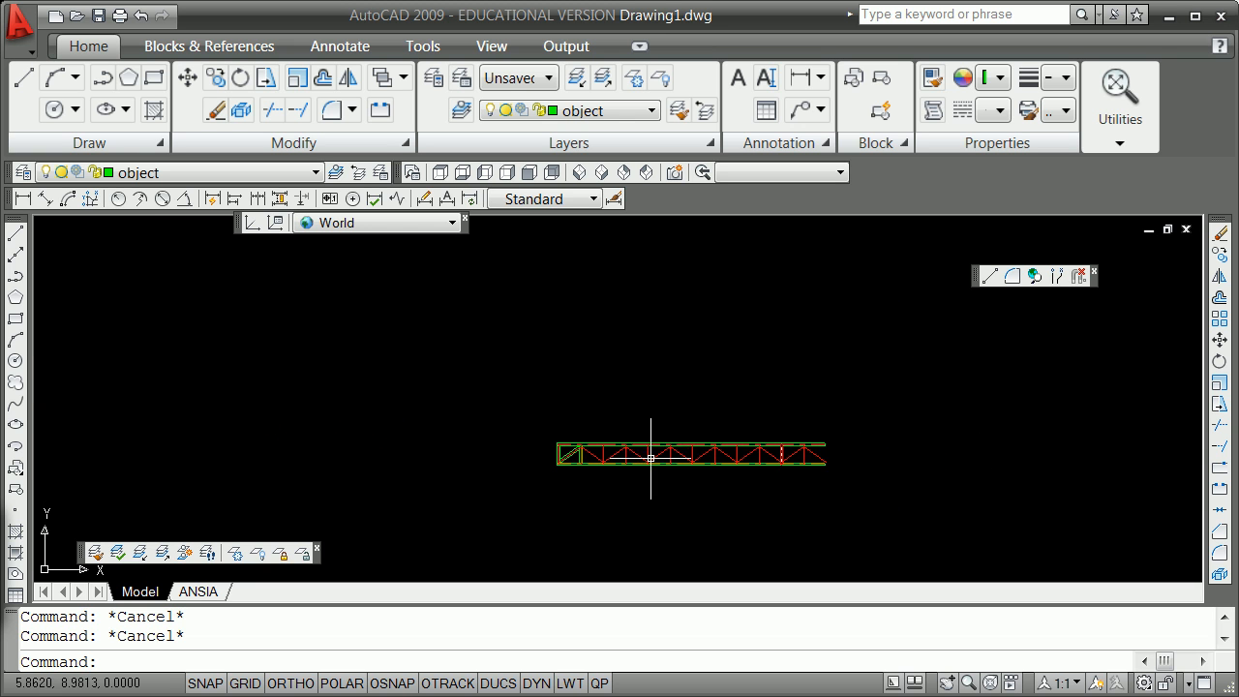
{"action": "scroll", "coordinate": [580, 462], "scroll_direction": "up", "scroll_amount": 5}
{"action": "scroll", "coordinate": [582, 464], "scroll_direction": "up", "scroll_amount": 2}
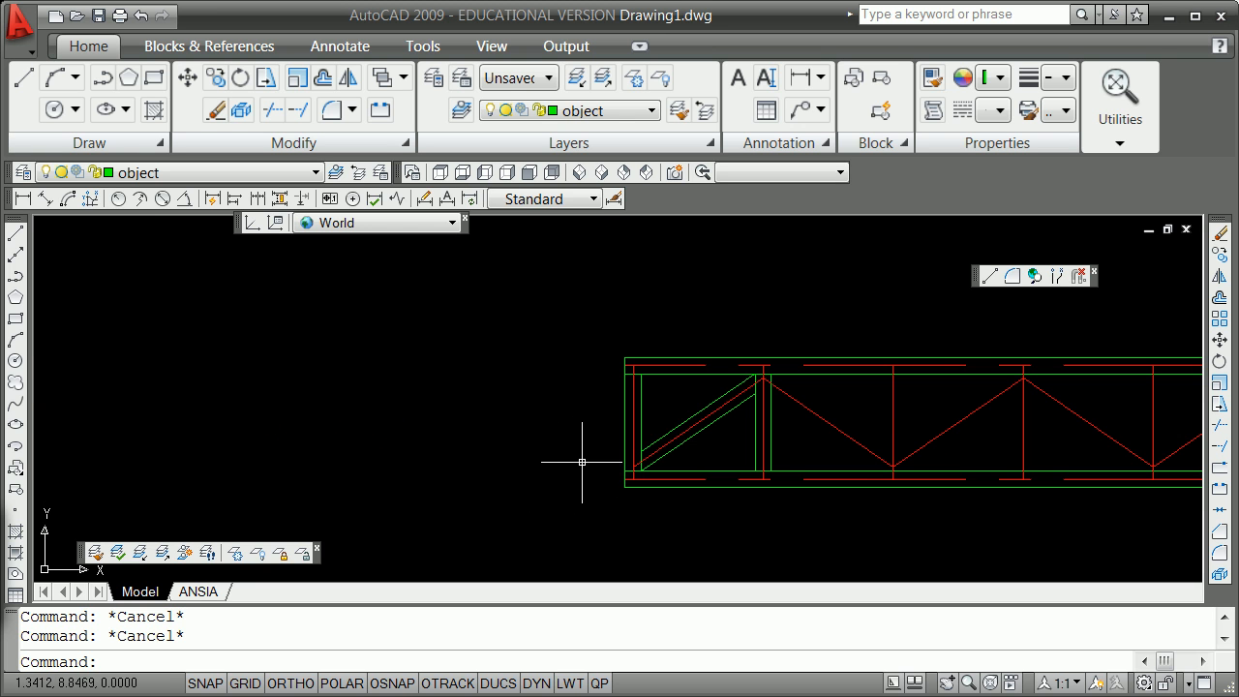
{"action": "scroll", "coordinate": [591, 462], "scroll_direction": "down", "scroll_amount": 8}
{"action": "scroll", "coordinate": [812, 469], "scroll_direction": "up", "scroll_amount": 4}
{"action": "scroll", "coordinate": [935, 473], "scroll_direction": "up", "scroll_amount": 1}
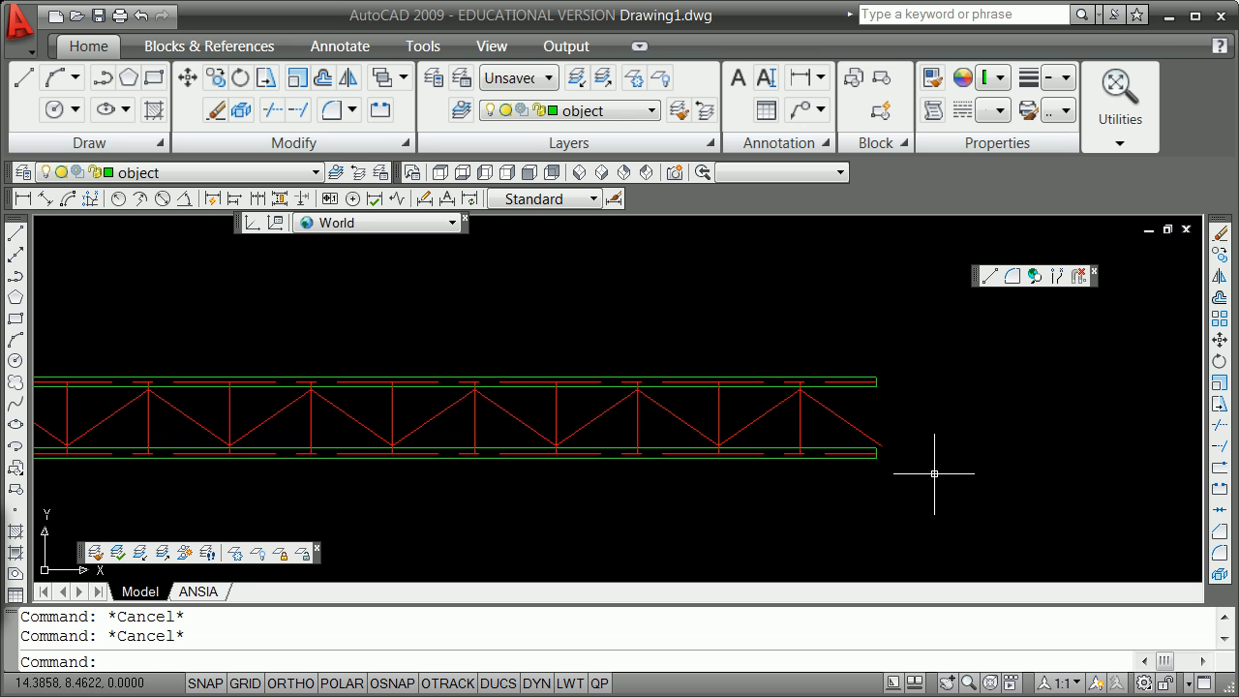
Offset the last post centerline with the Through option to the last diagonal centerline's lower endpoint.
{"action": "key", "text": "Return"}
{"action": "type", "text": "t"}
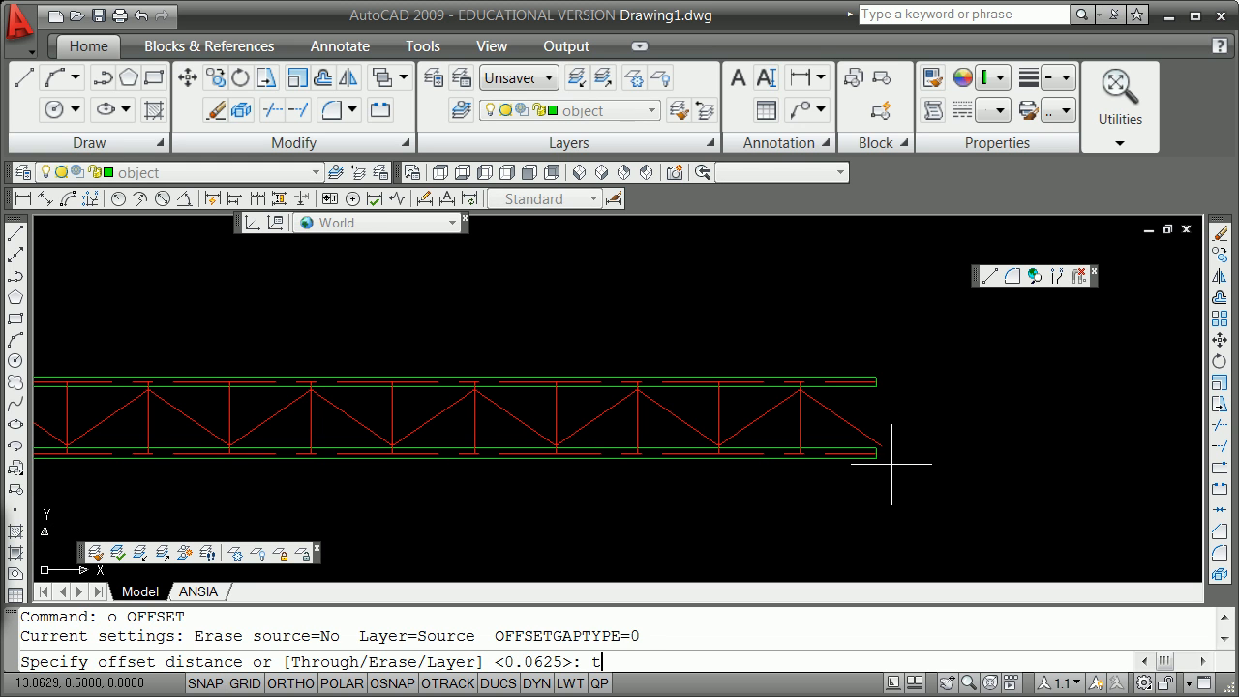
{"action": "key", "text": "Return"}
{"action": "left_click", "coordinate": [801, 428]}
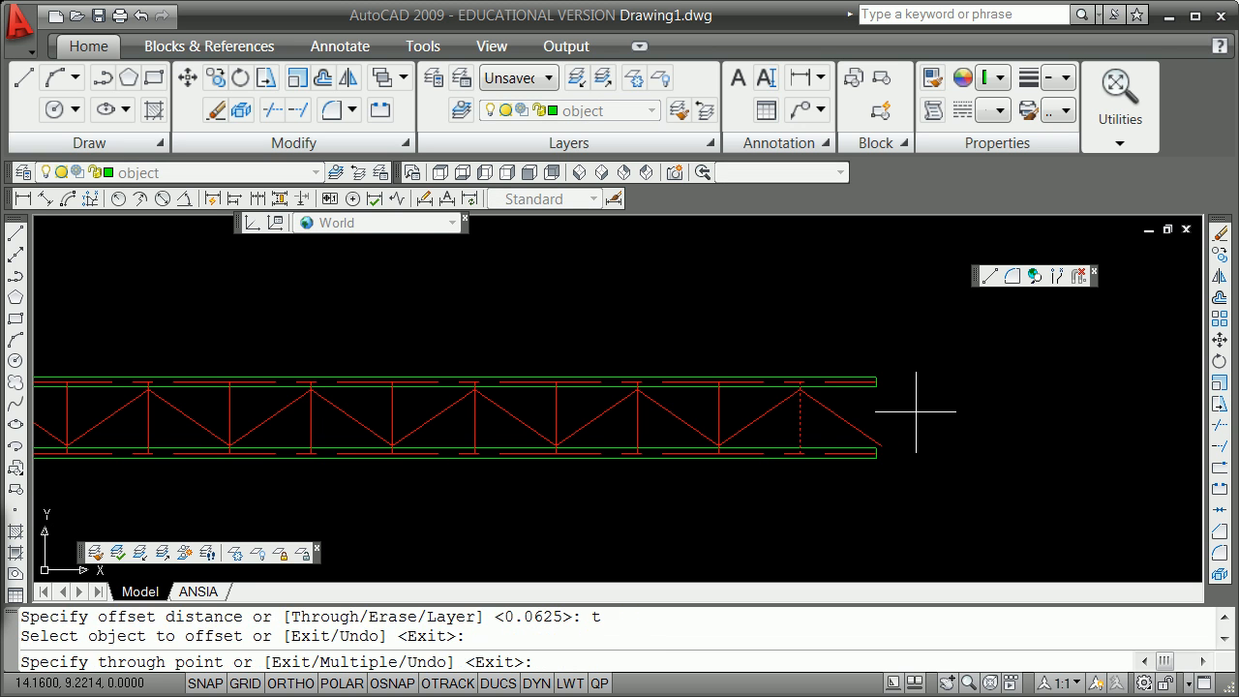
{"action": "right_click", "coordinate": [908, 409], "text": "shift"}
{"action": "left_click", "coordinate": [982, 521]}
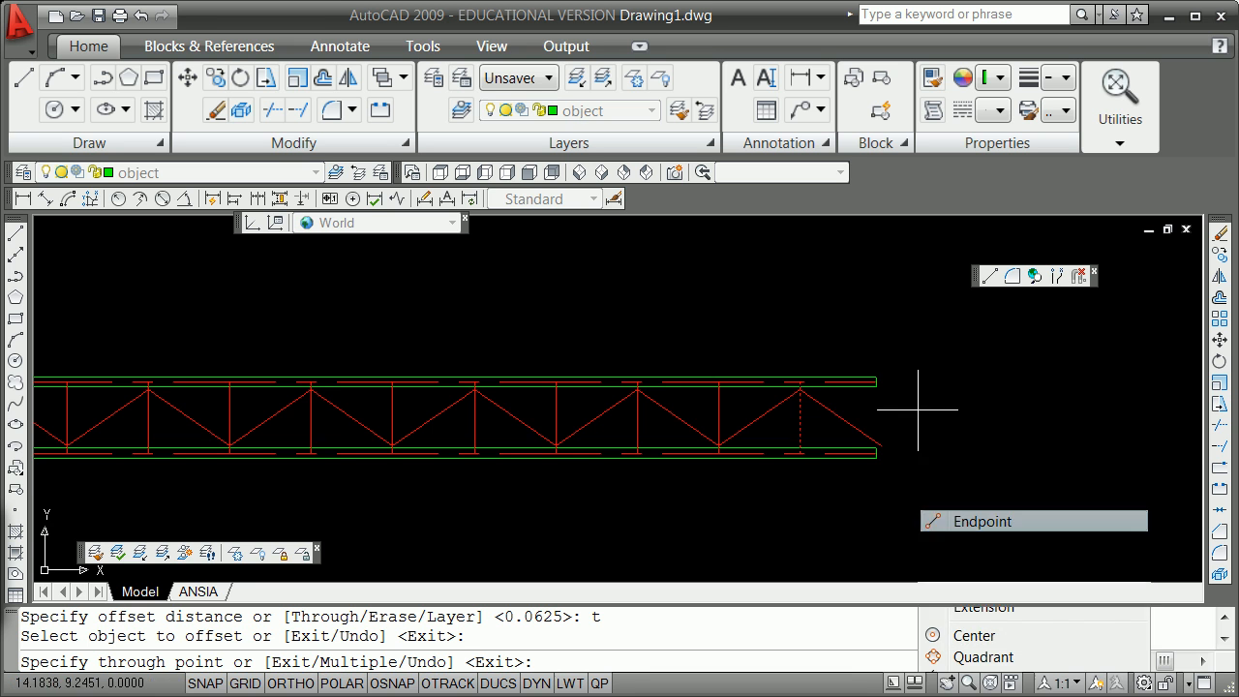
{"action": "left_click", "coordinate": [881, 445]}
{"action": "key", "text": "Return"}
Fillet the lower and upper bar centerlines at the truss's open end with a radius of 0.
{"action": "scroll", "coordinate": [905, 436], "scroll_direction": "up", "scroll_amount": 5}
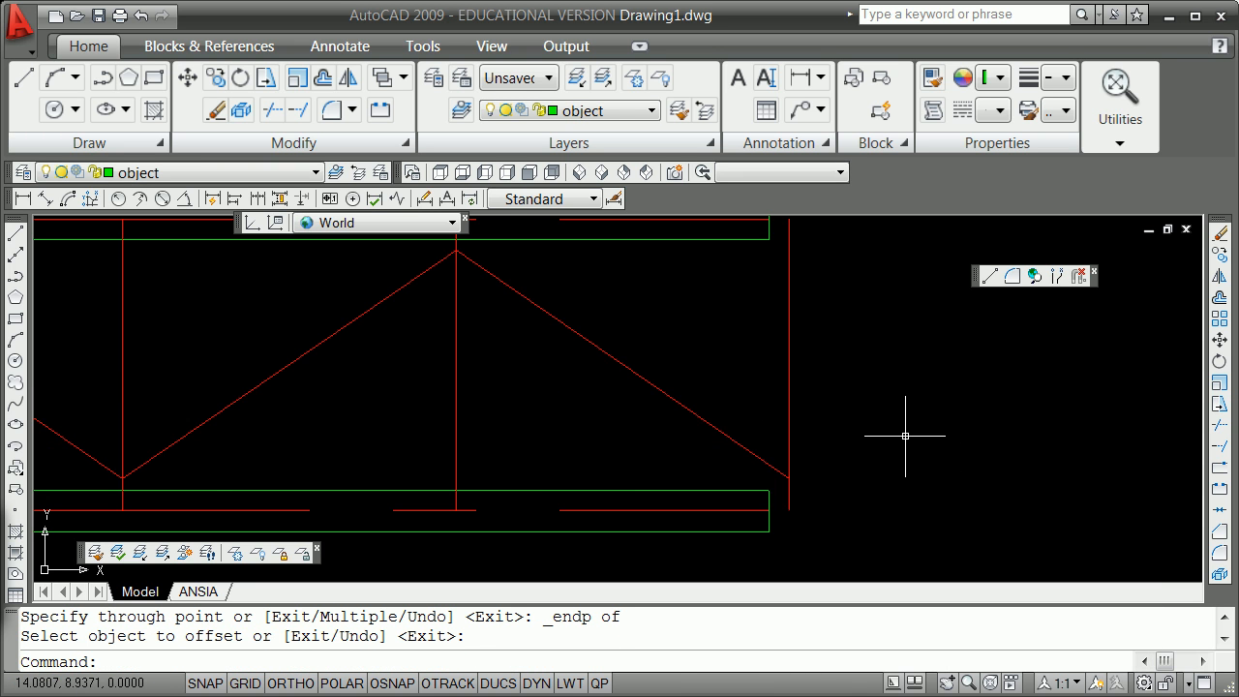
{"action": "scroll", "coordinate": [905, 435], "scroll_direction": "down", "scroll_amount": 2}
{"action": "type", "text": "f"}
{"action": "key", "text": "Return"}
{"action": "type", "text": "r"}
{"action": "key", "text": "Return"}
{"action": "key", "text": "Return"}
{"action": "key", "text": "Return"}
{"action": "key", "text": "Return"}
{"action": "left_click", "coordinate": [777, 483]}
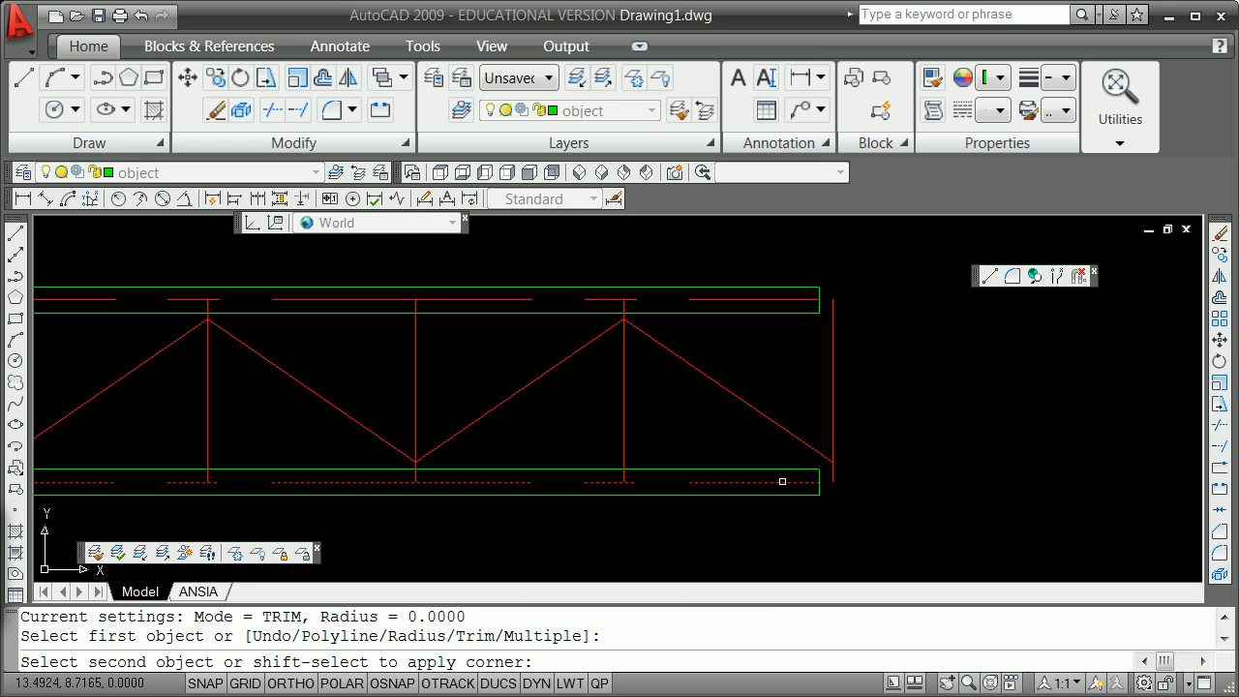
{"action": "left_click", "coordinate": [794, 304]}
{"action": "key", "text": "Return"}
{"action": "key", "text": "Escape"}
{"action": "type", "text": "u"}
{"action": "key", "text": "Return"}
{"action": "type", "text": "f"}
{"action": "key", "text": "Return"}
{"action": "type", "text": "r"}
{"action": "key", "text": "Return"}
{"action": "type", "text": "o"}
{"action": "key", "text": "Return"}
{"action": "key", "text": "Return"}
{"action": "key", "text": "Escape"}
{"action": "key", "text": "Return"}
{"action": "type", "text": "r"}
{"action": "key", "text": "Return"}
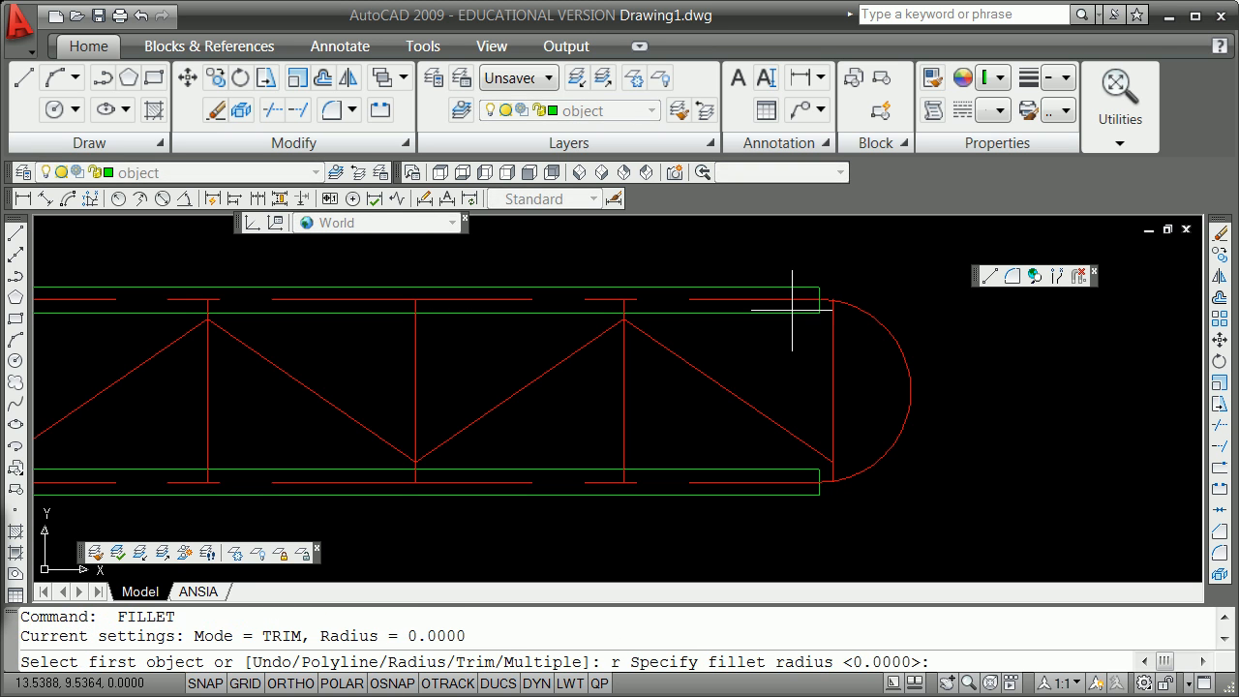
{"action": "key", "text": "Return"}
{"action": "key", "text": "Escape"}
Erase the arc joining the two bar centerlines at the truss's open end.
{"action": "type", "text": "e"}
{"action": "key", "text": "Return"}
{"action": "left_click", "coordinate": [871, 312]}
{"action": "key", "text": "Return"}
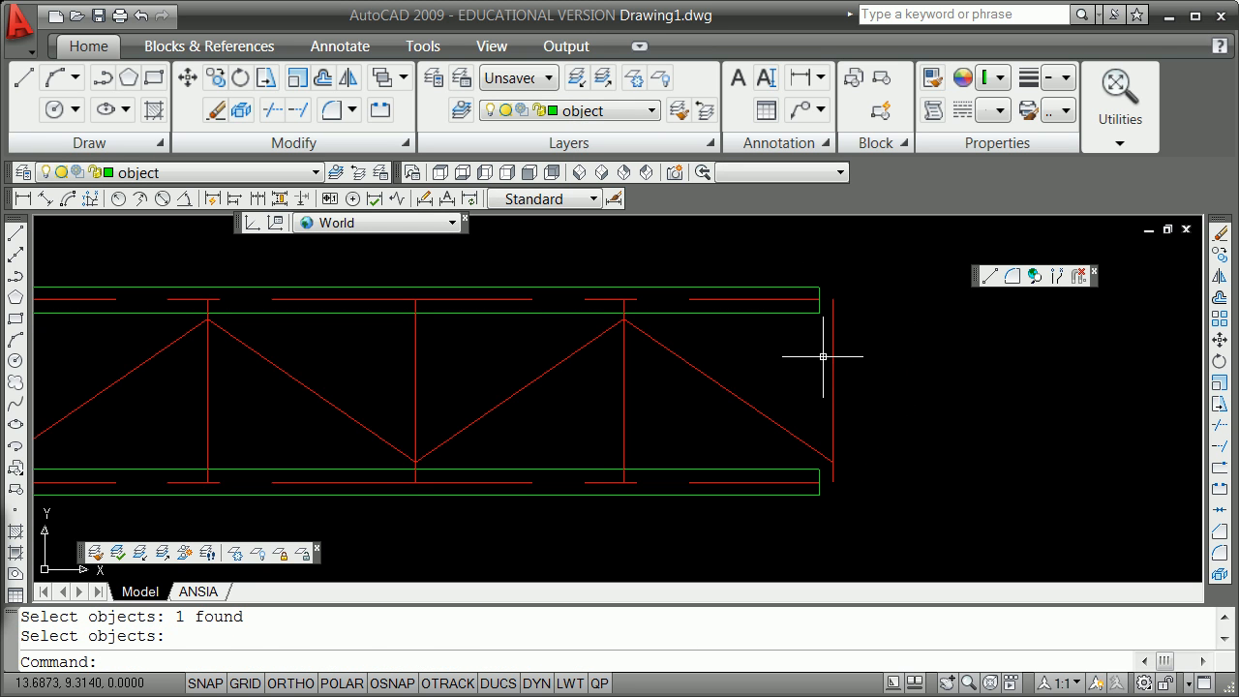
Fillet the upper and lower bar centerlines to the last post centerline with a radius of 0.
{"action": "type", "text": "f"}
{"action": "key", "text": "Return"}
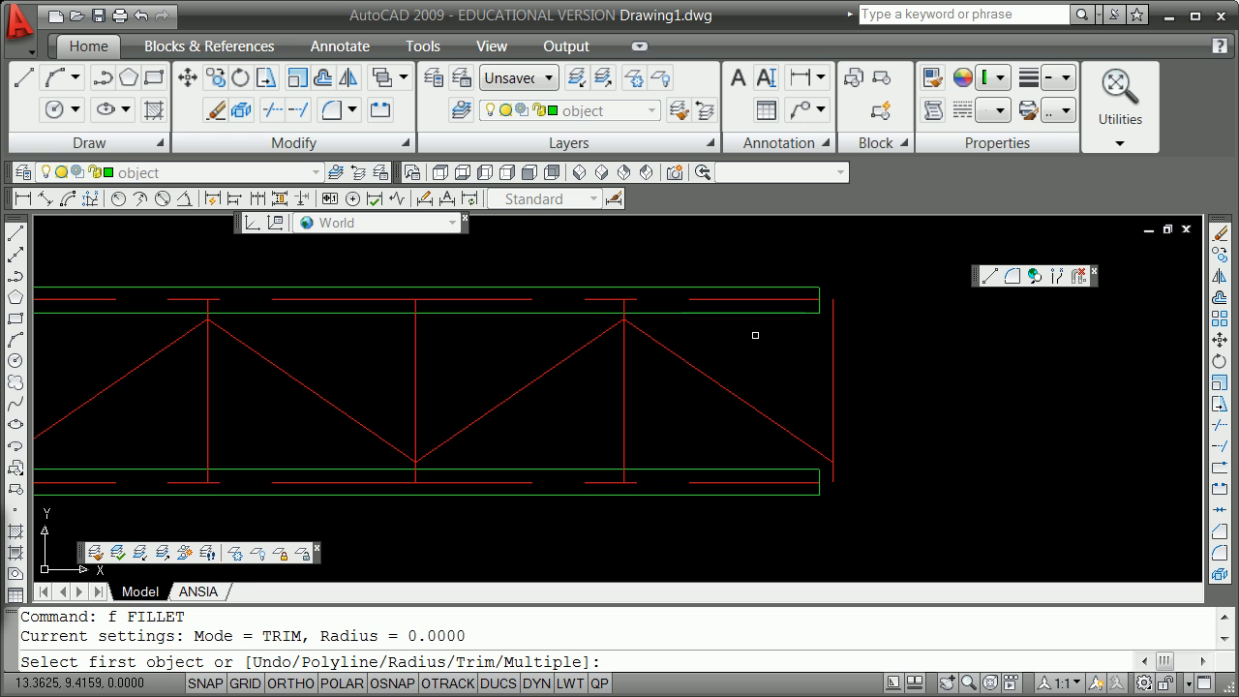
{"action": "left_click", "coordinate": [781, 301]}
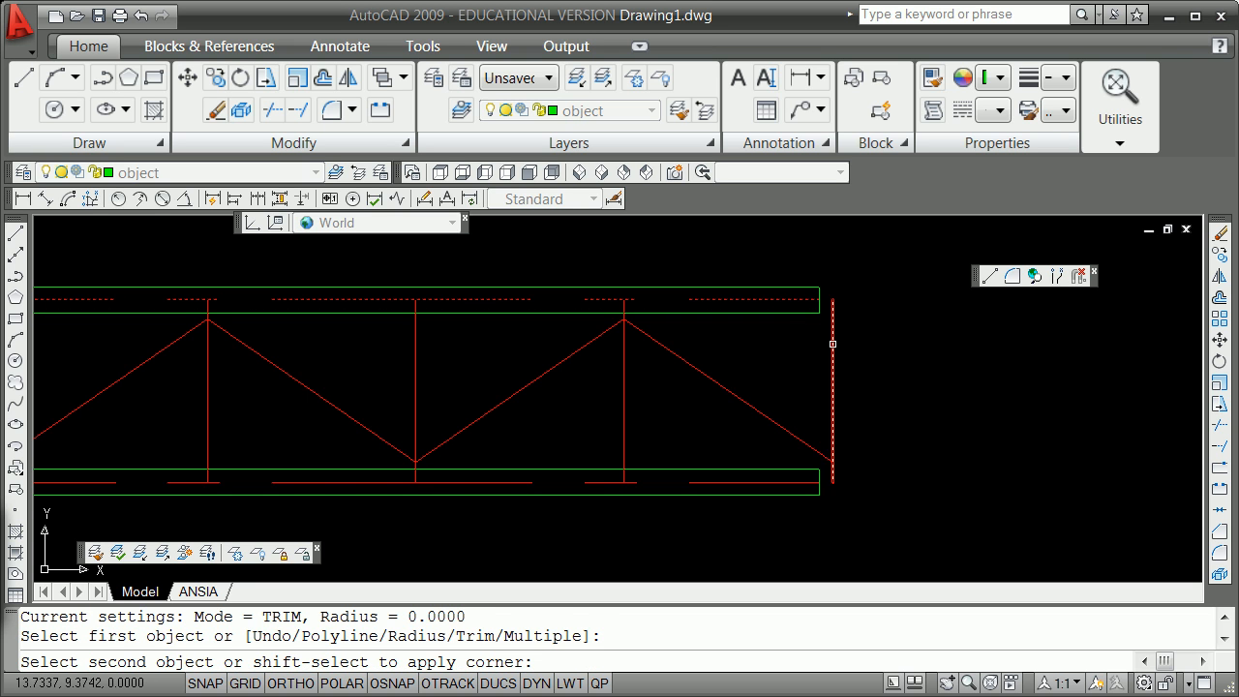
{"action": "left_click", "coordinate": [832, 350]}
{"action": "key", "text": "Return"}
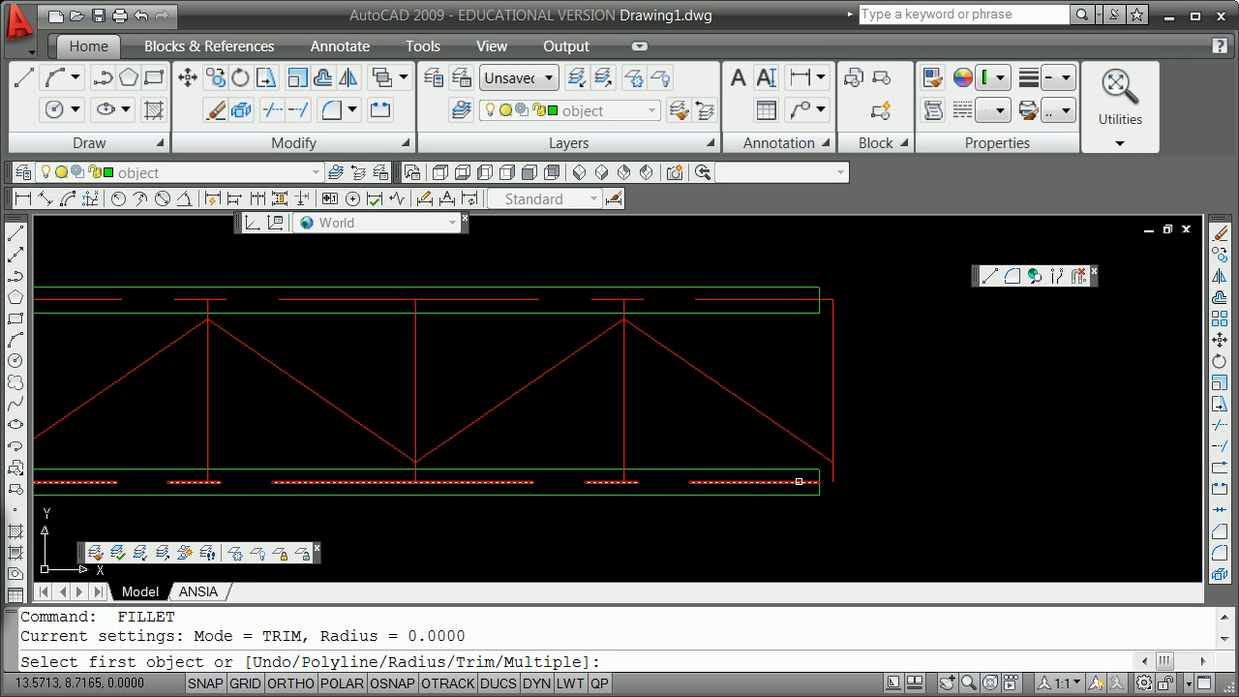
{"action": "left_click", "coordinate": [798, 481]}
{"action": "left_click", "coordinate": [832, 474]}
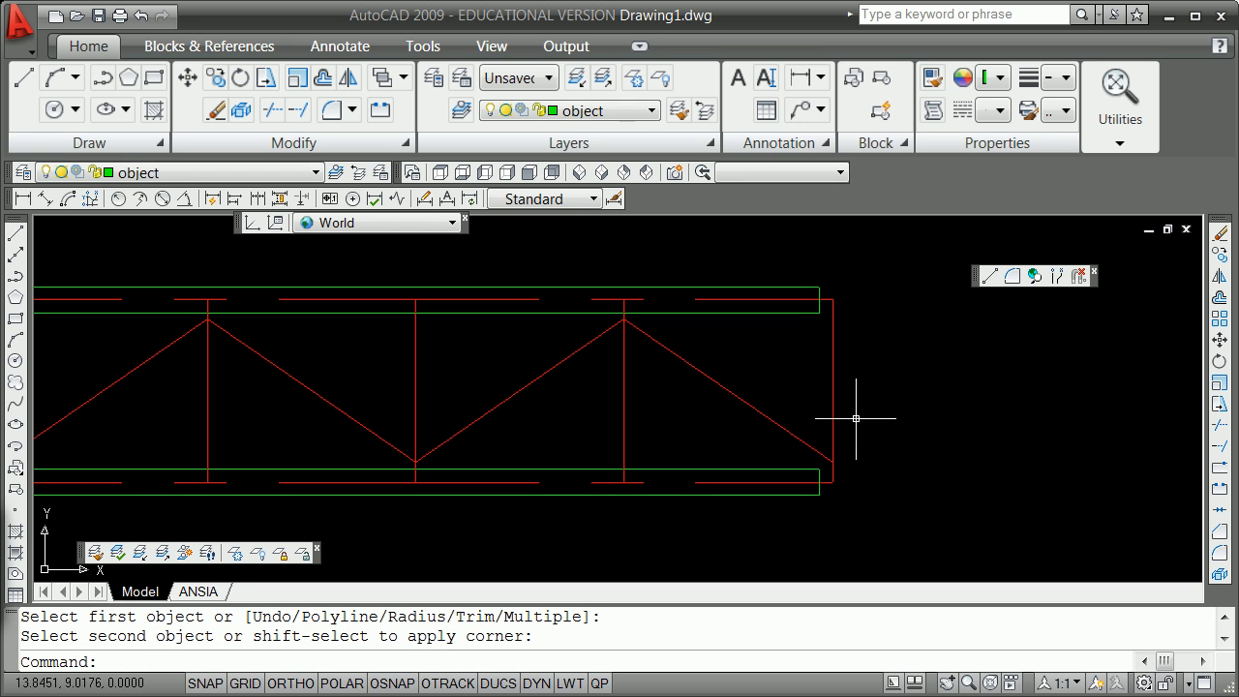
Offset the lower bar's end line with the Through option to the last post centerline's lower endpoint.
{"action": "type", "text": "o"}
{"action": "key", "text": "Return"}
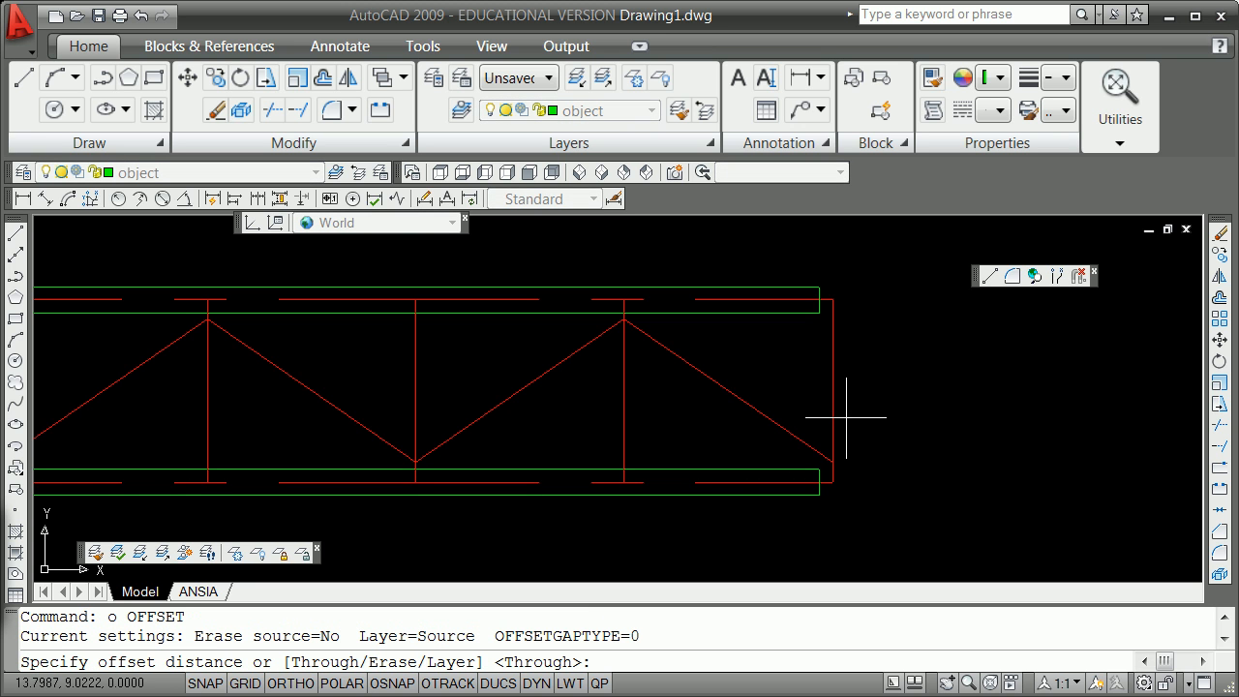
{"action": "key", "text": "Return"}
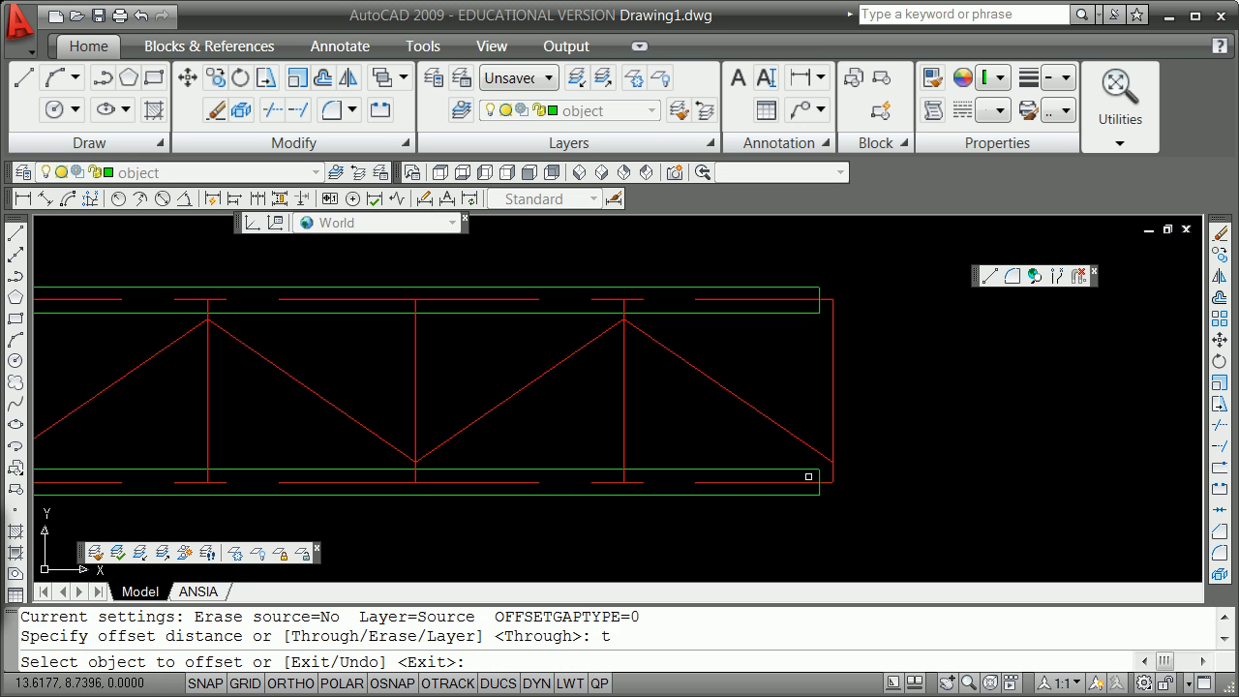
{"action": "left_click", "coordinate": [818, 476]}
{"action": "right_click", "coordinate": [910, 465], "text": "shift"}
{"action": "left_click", "coordinate": [997, 571]}
{"action": "left_click", "coordinate": [845, 484]}
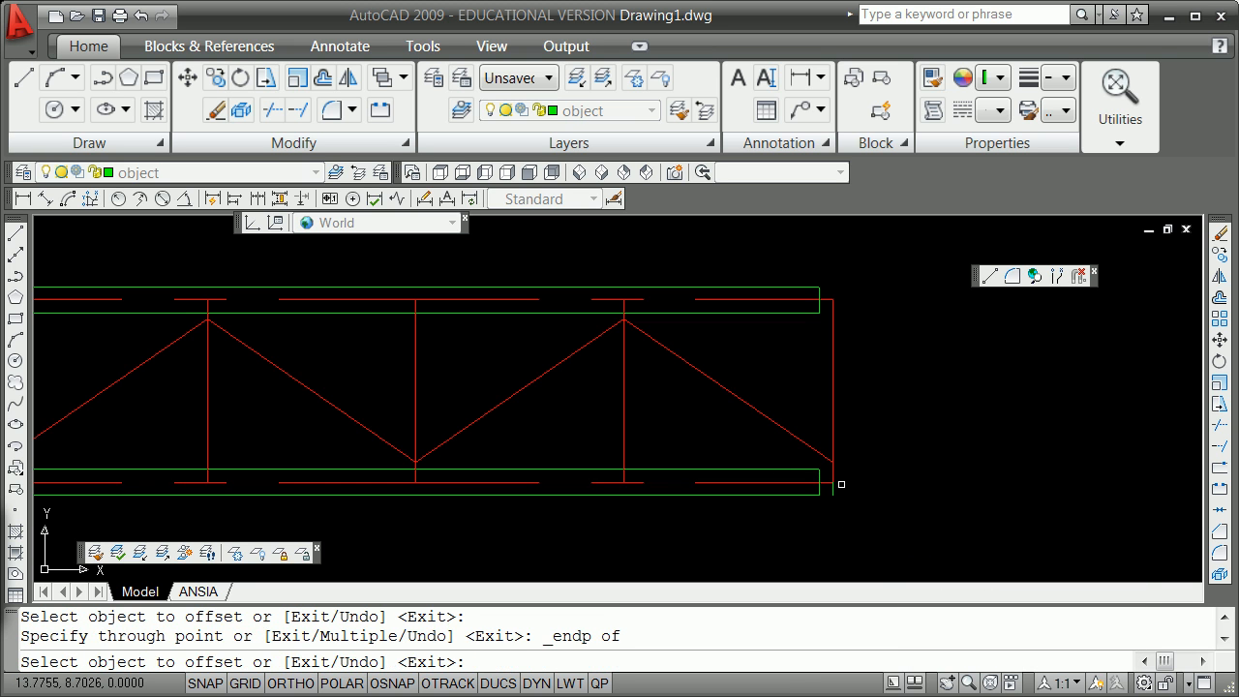
{"action": "key", "text": "Return"}
Offset the short end line on the last post centerline 1/16 unit outward, away from the truss.
{"action": "type", "text": "o"}
{"action": "key", "text": "Return"}
{"action": "type", "text": "1"}
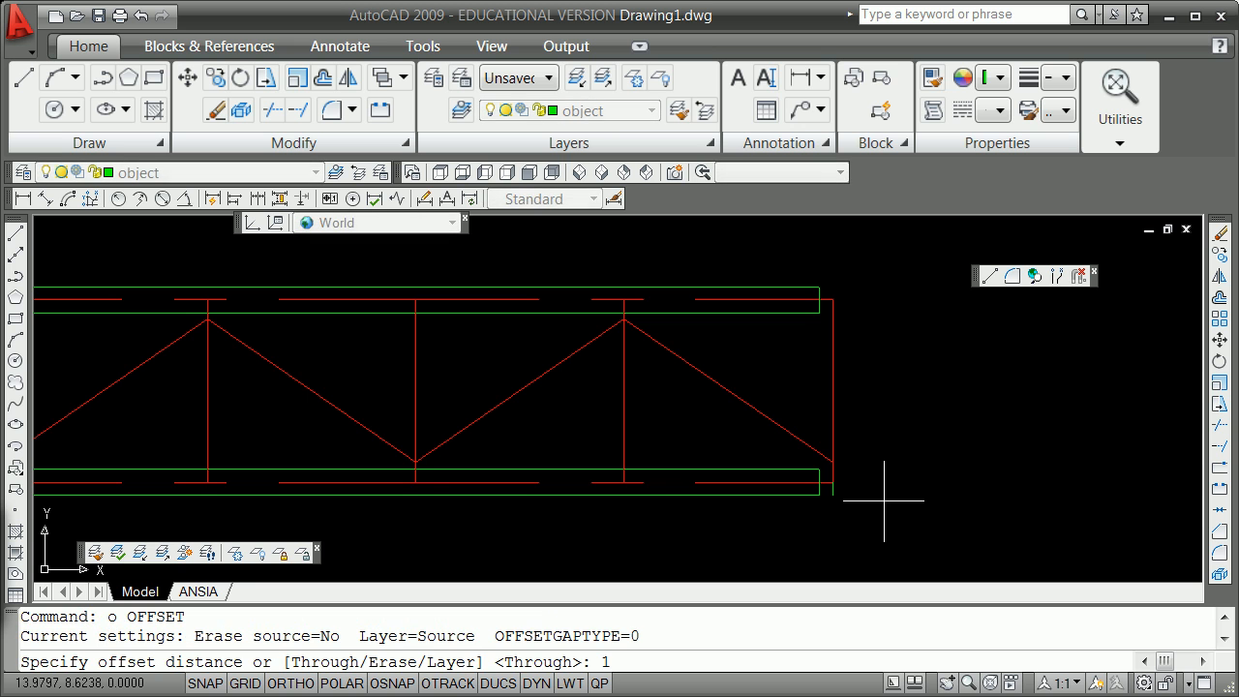
{"action": "type", "text": "/16"}
{"action": "key", "text": "Return"}
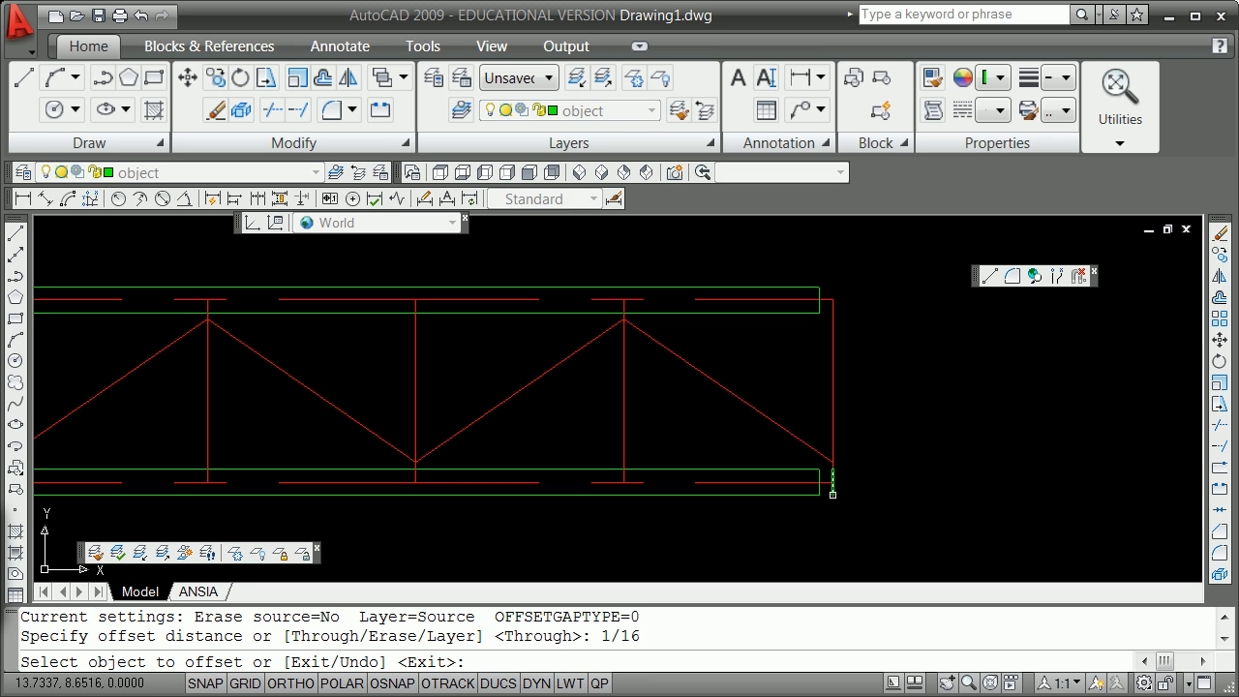
{"action": "left_click", "coordinate": [833, 493]}
{"action": "key", "text": "Return"}
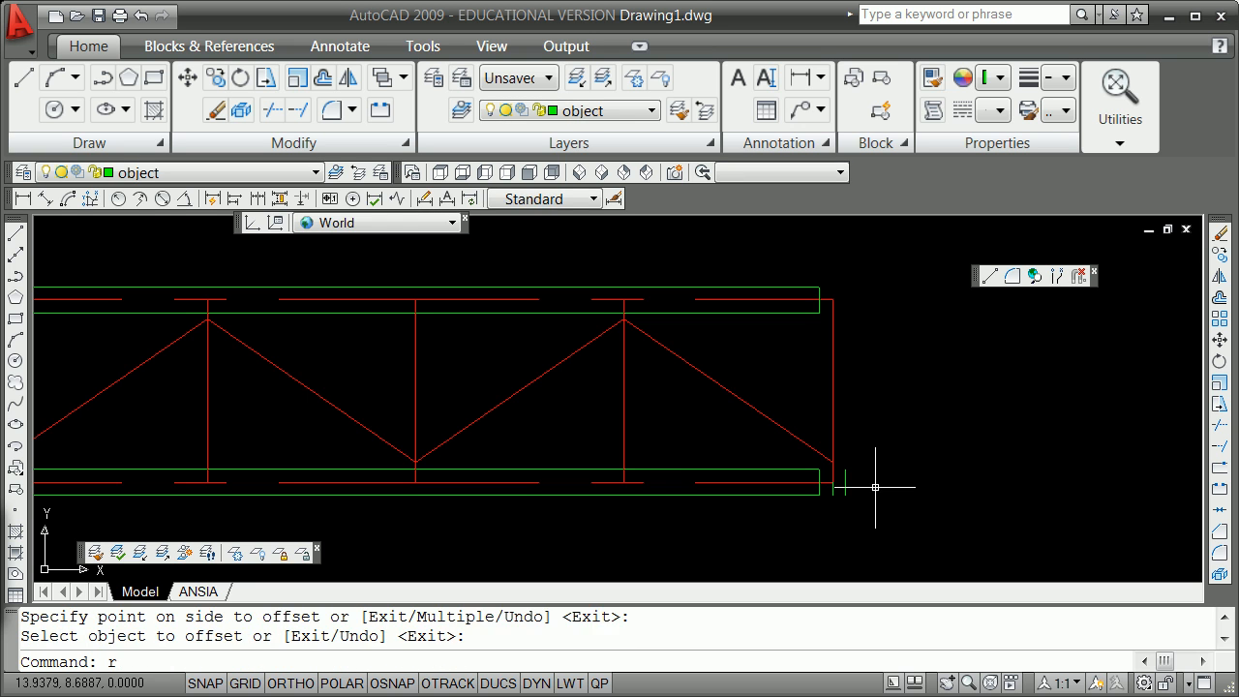
{"action": "type", "text": "r"}
{"action": "key", "text": "Return"}
Fillet the upper bar's top edge and the lower bar's bottom edge to the outermost end line with a radius of 0.
{"action": "type", "text": "f"}
{"action": "key", "text": "Return"}
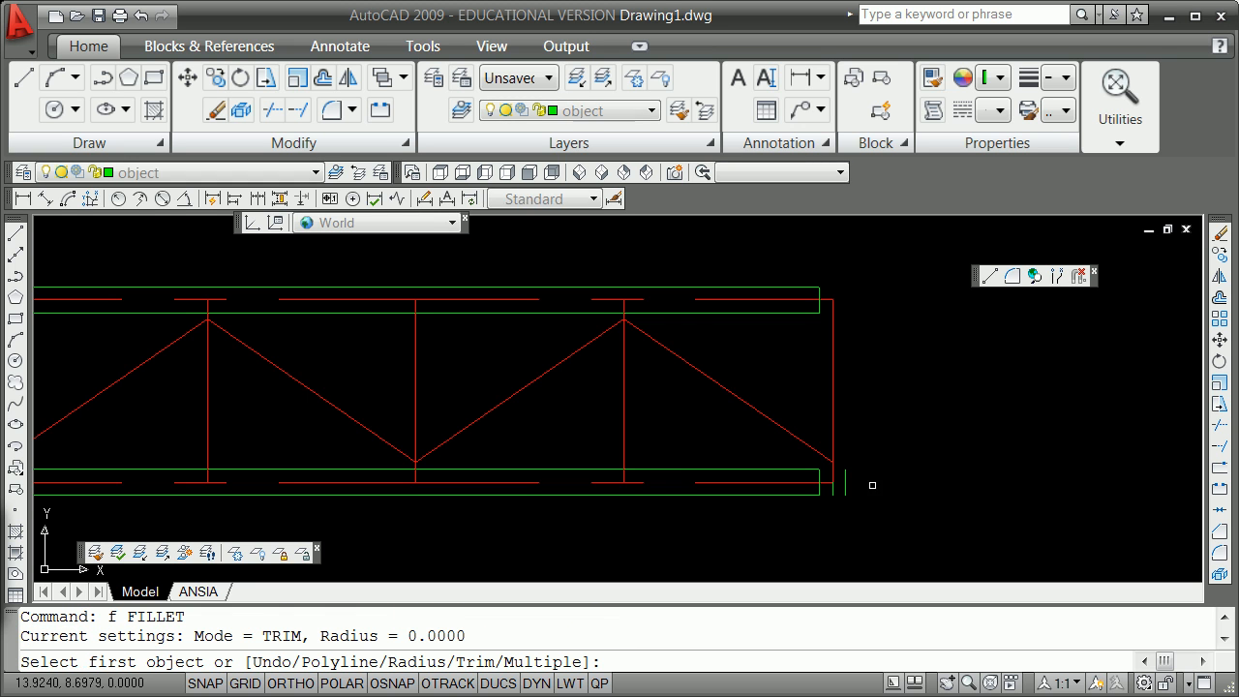
{"action": "left_click", "coordinate": [720, 288]}
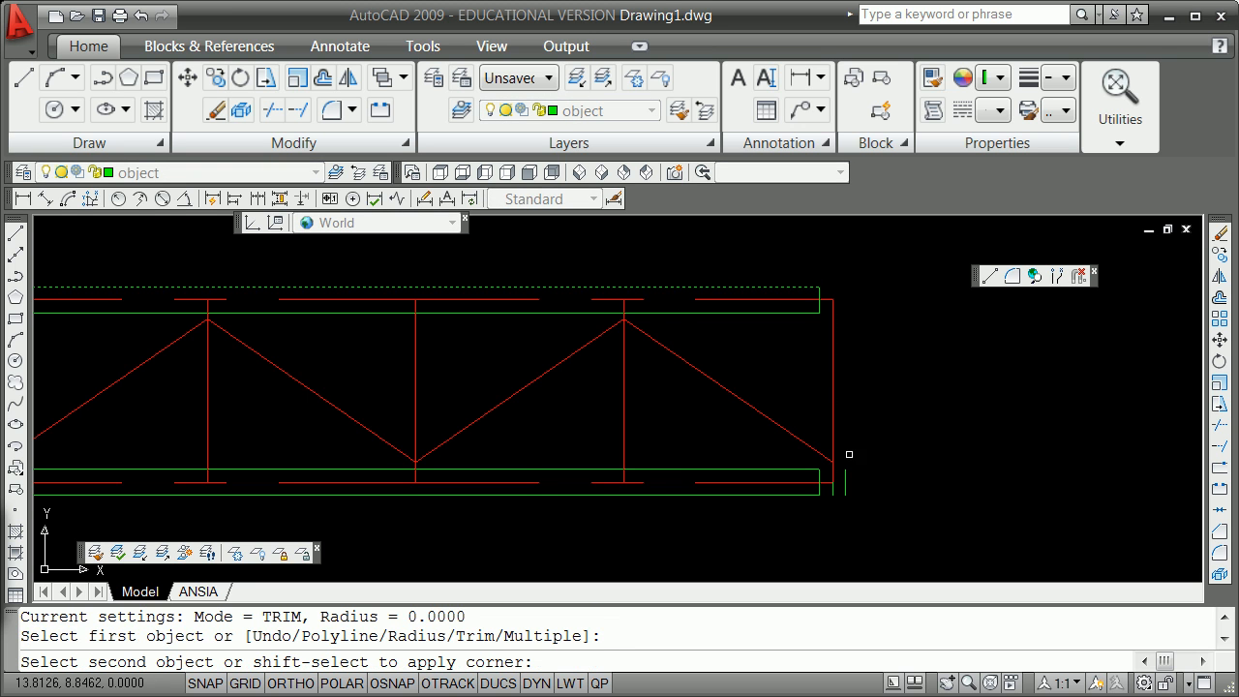
{"action": "left_click", "coordinate": [846, 475]}
{"action": "key", "text": "Return"}
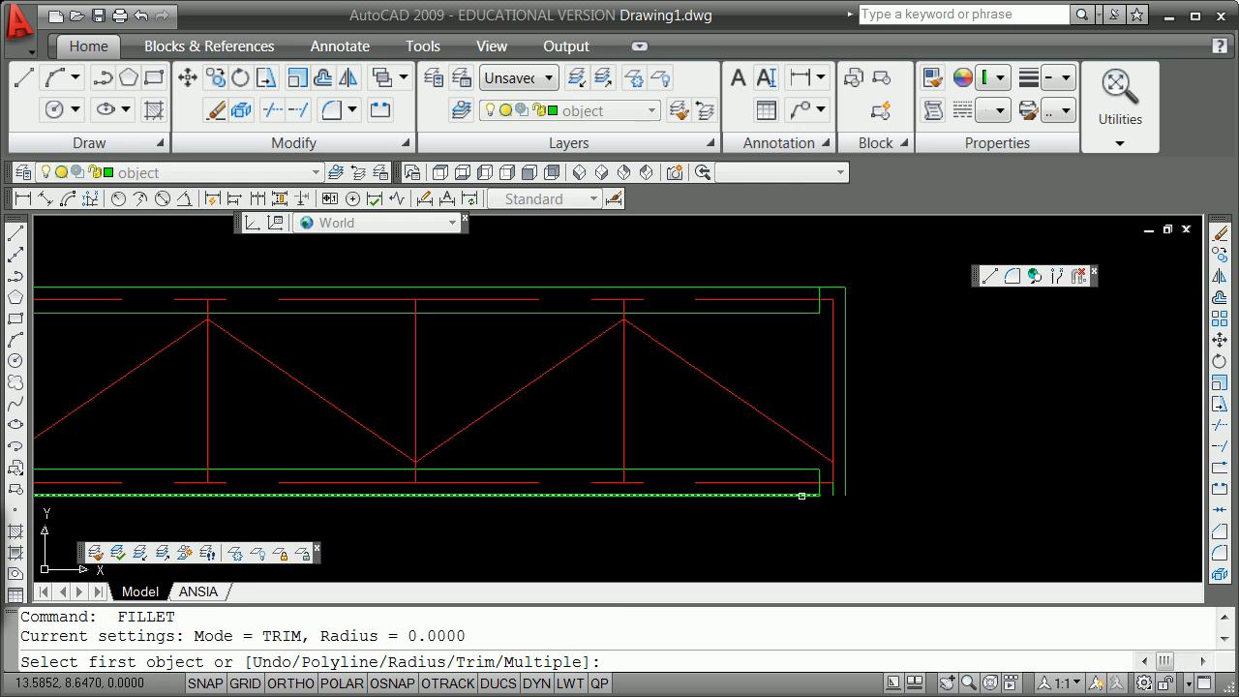
{"action": "left_click", "coordinate": [802, 496]}
{"action": "left_click", "coordinate": [846, 493]}
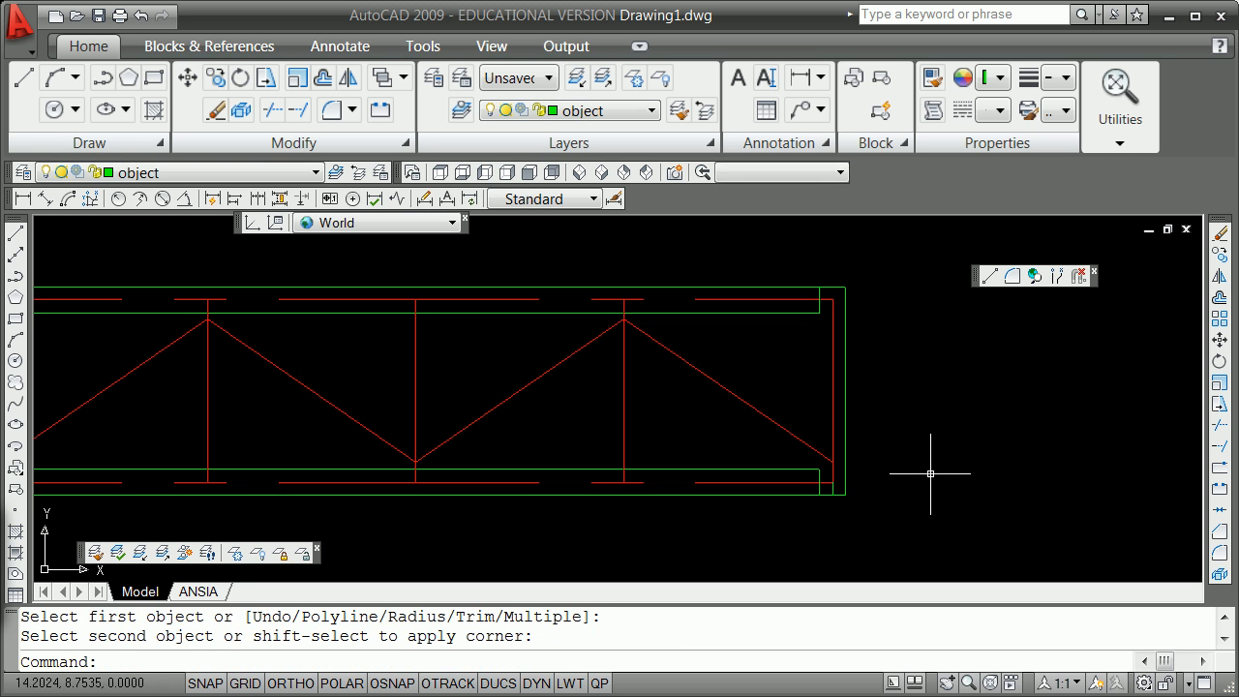
Erase the short offset line on the last post centerline and the lower bar's original end line.
{"action": "type", "text": "e"}
{"action": "key", "text": "Return"}
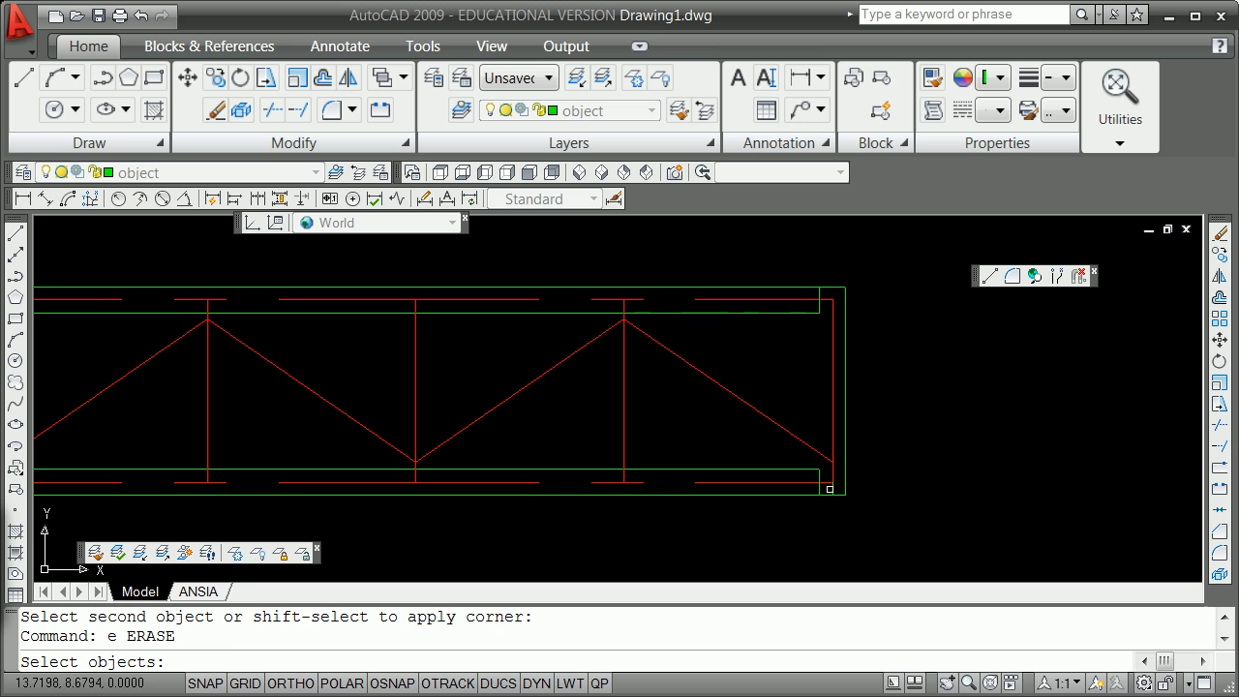
{"action": "left_click", "coordinate": [832, 488]}
{"action": "key", "text": "Return"}
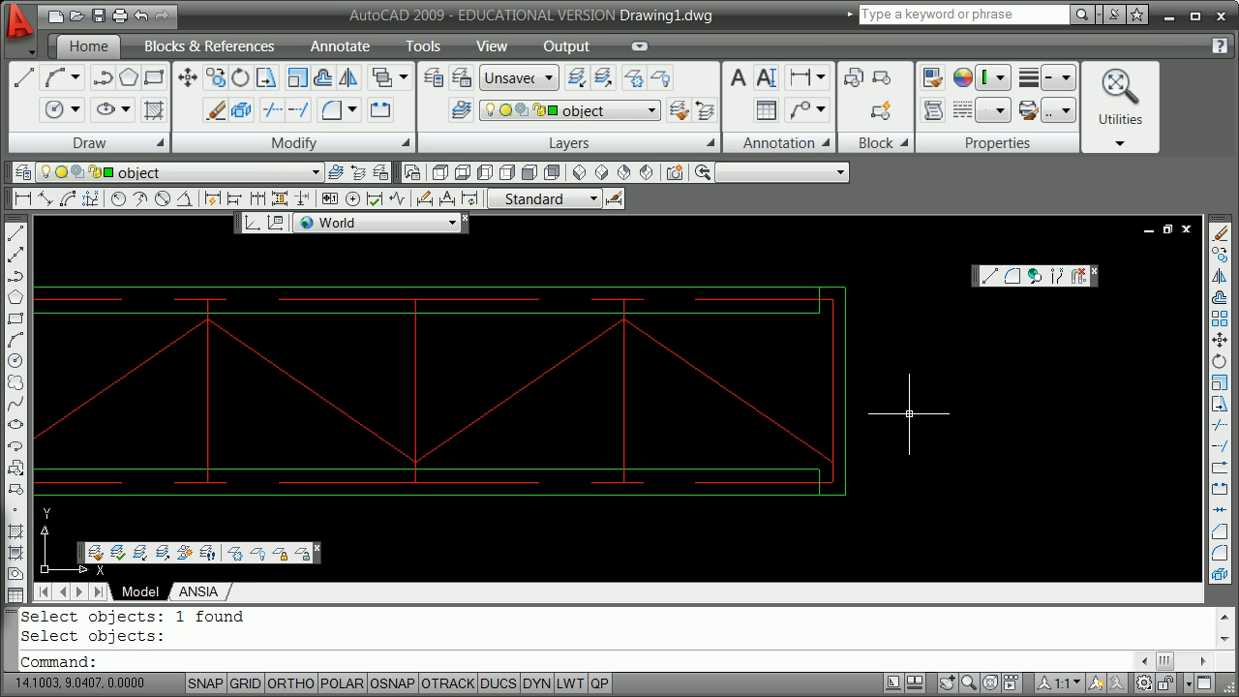
{"action": "type", "text": "tr"}
{"action": "key", "text": "Return"}
{"action": "key", "text": "Escape"}
{"action": "type", "text": "e"}
{"action": "key", "text": "Return"}
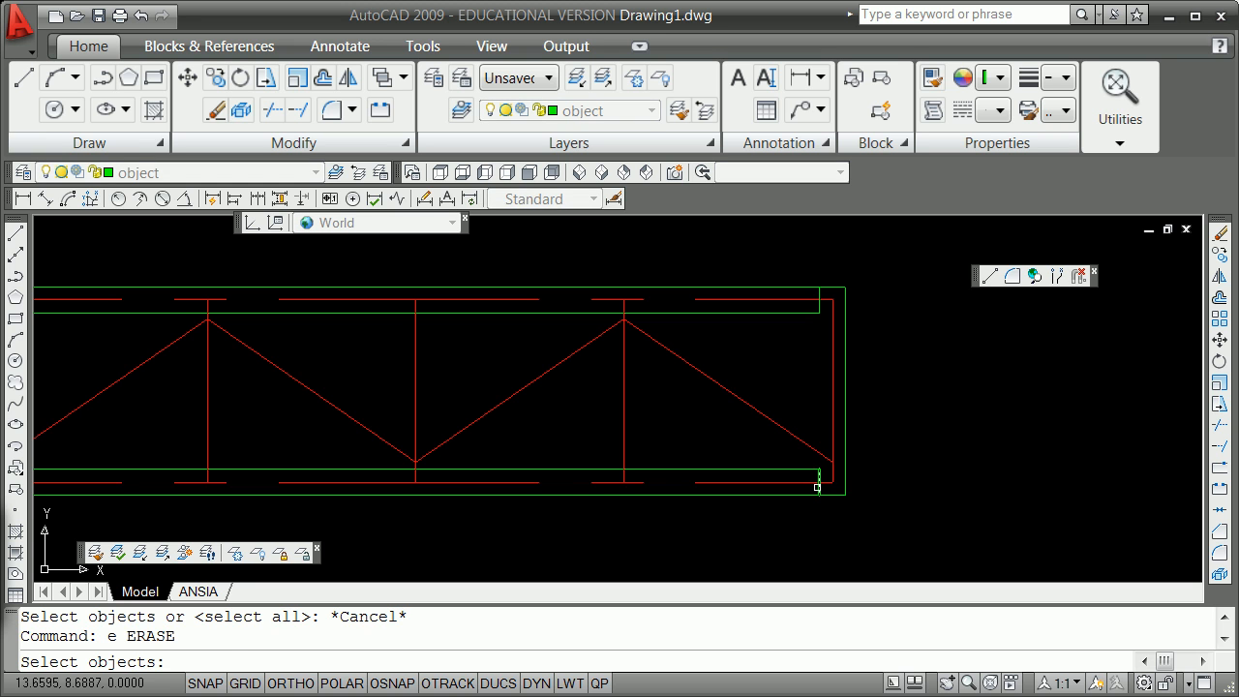
{"action": "left_click", "coordinate": [817, 488]}
{"action": "key", "text": "Return"}
{"action": "type", "text": "ex"}
{"action": "key", "text": "Return"}
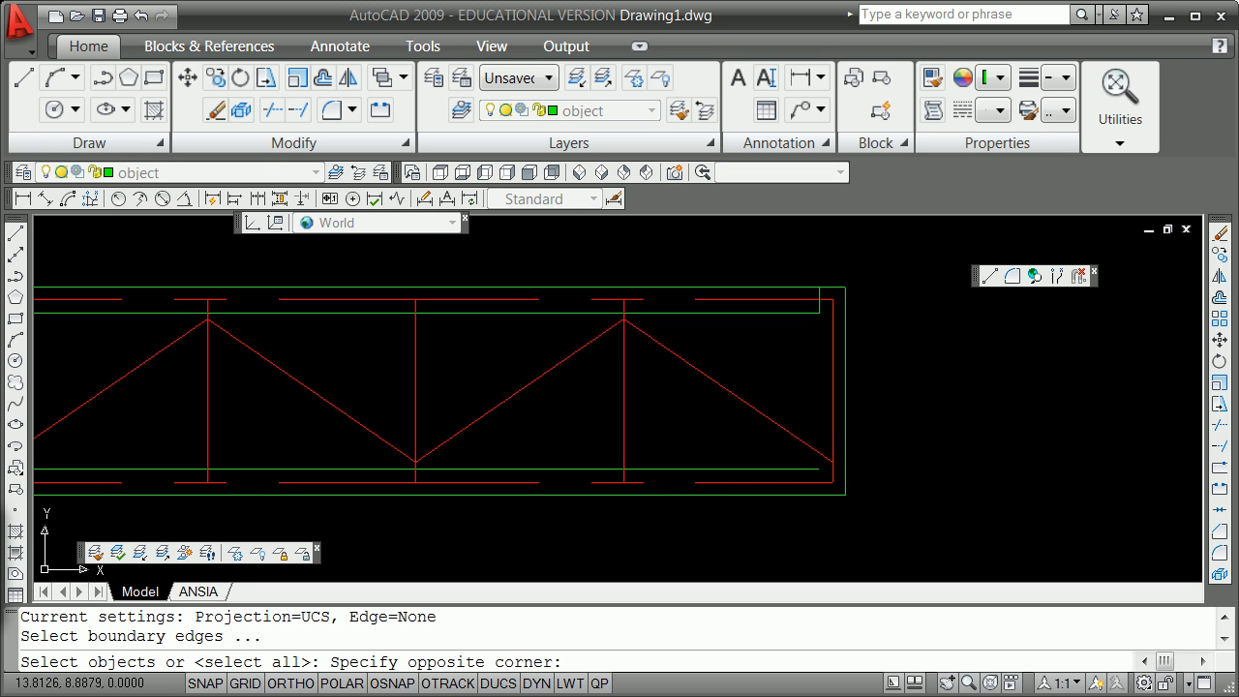
{"action": "double_click", "coordinate": [848, 444]}
{"action": "key", "text": "Escape"}
{"action": "type", "text": "e"}
{"action": "key", "text": "Return"}
{"action": "key", "text": "Return"}
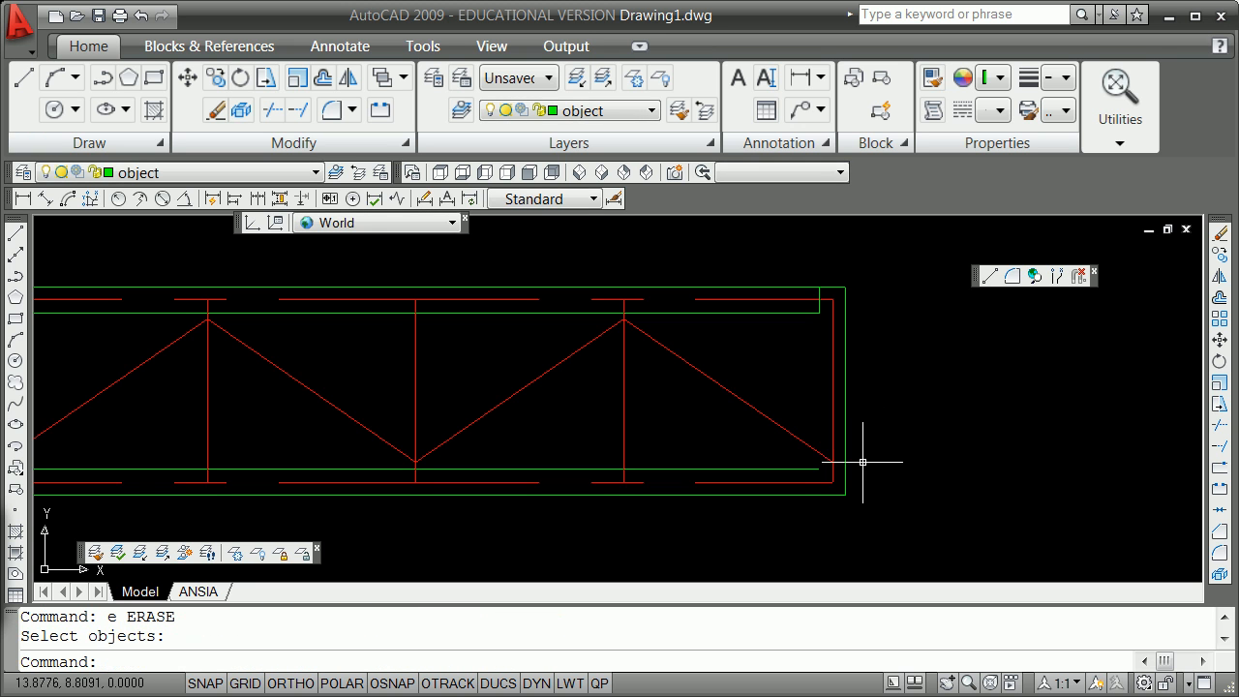
{"action": "key", "text": "Return"}
{"action": "key", "text": "Return"}
{"action": "key", "text": "Return"}
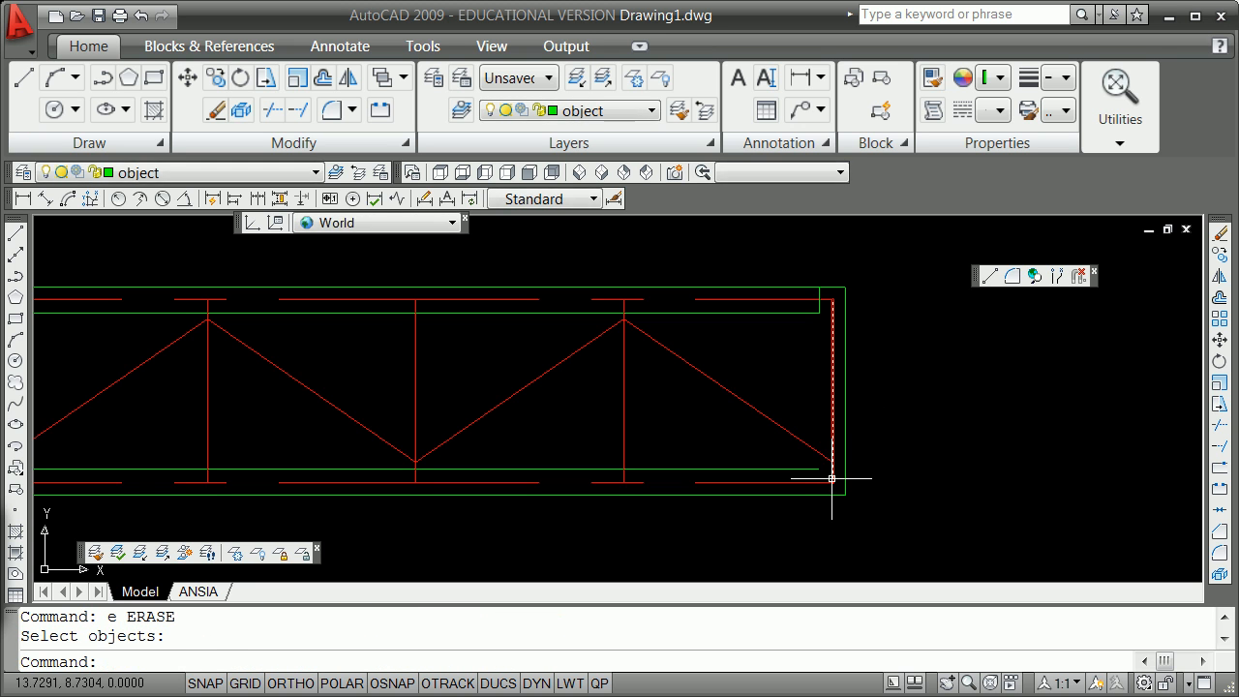
{"action": "key", "text": "Escape"}
{"action": "type", "text": "ex"}
{"action": "key", "text": "Return"}
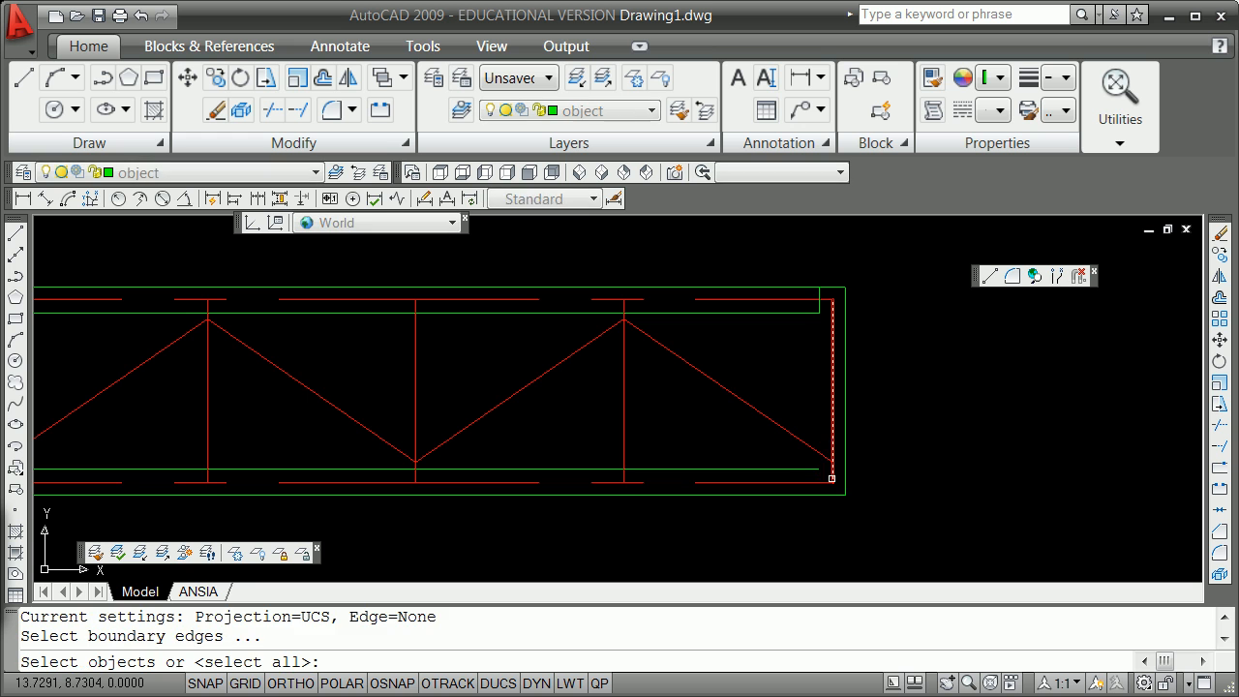
{"action": "left_click", "coordinate": [804, 468]}
{"action": "key", "text": "Return"}
{"action": "key", "text": "Return"}
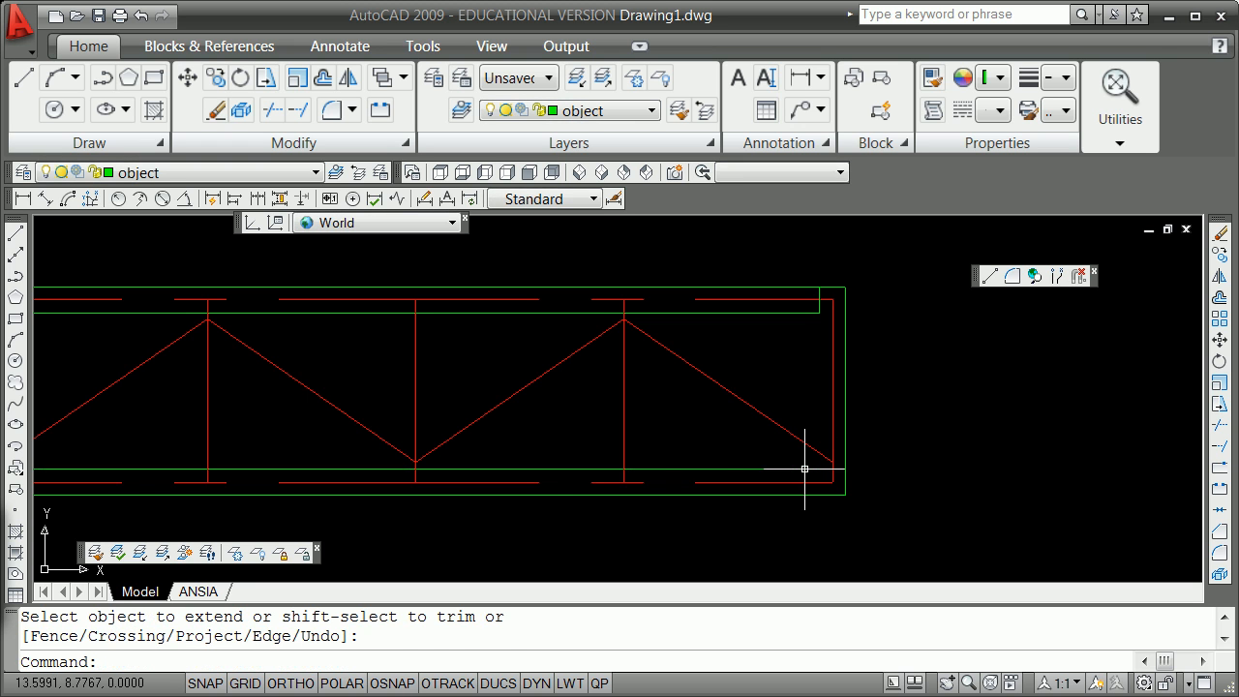
{"action": "type", "text": "ez"}
{"action": "key", "text": "Return"}
Extend the inner edges of the lower and upper bars to the truss's outermost end line.
{"action": "type", "text": "ex"}
{"action": "key", "text": "Return"}
{"action": "key", "text": "Return"}
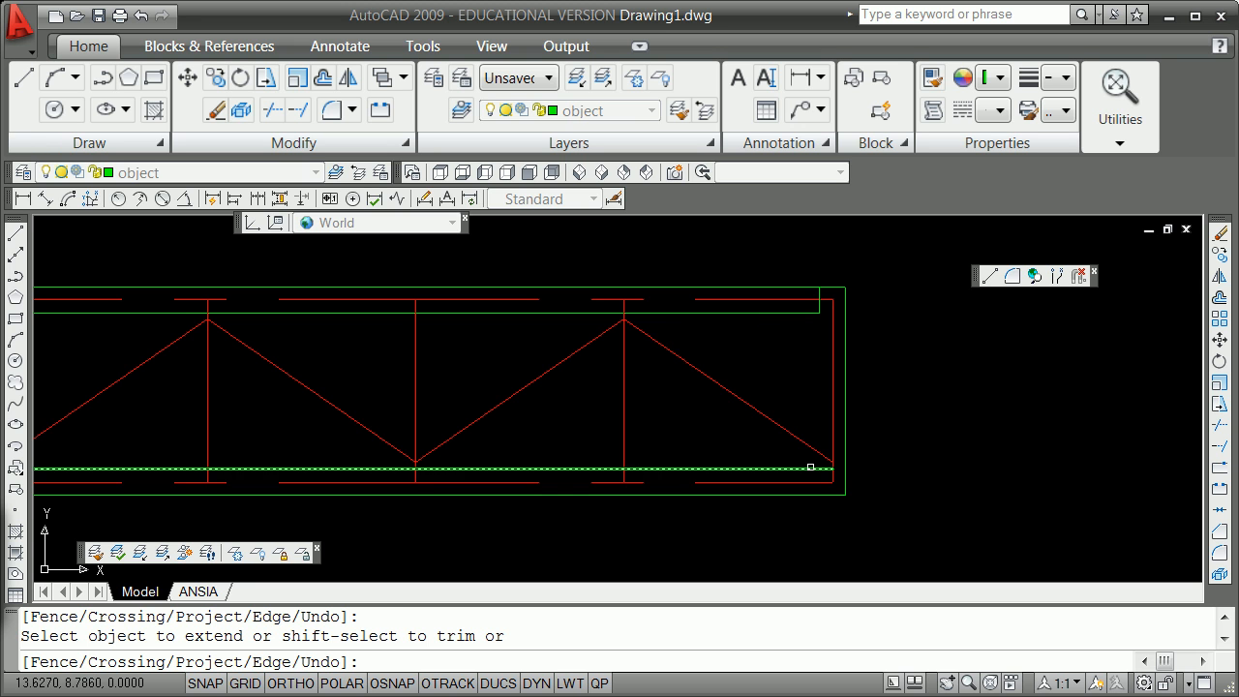
{"action": "key", "text": "Return"}
{"action": "key", "text": "Return"}
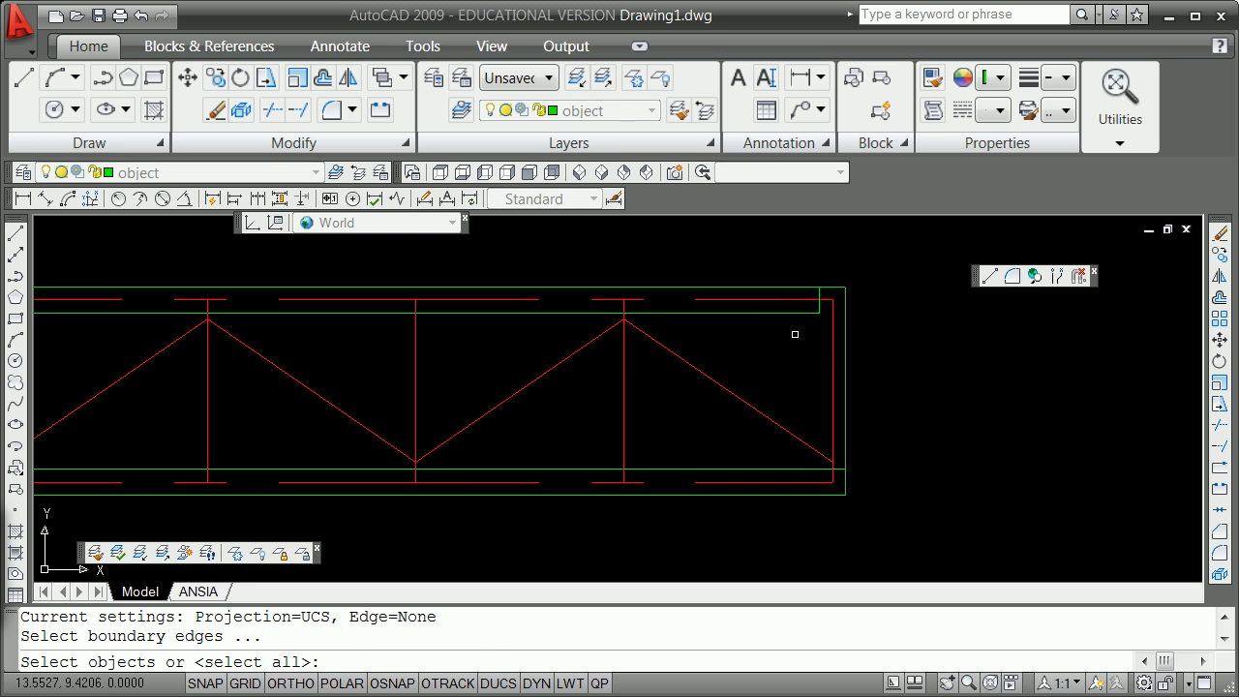
{"action": "key", "text": "Return"}
{"action": "left_click", "coordinate": [798, 312]}
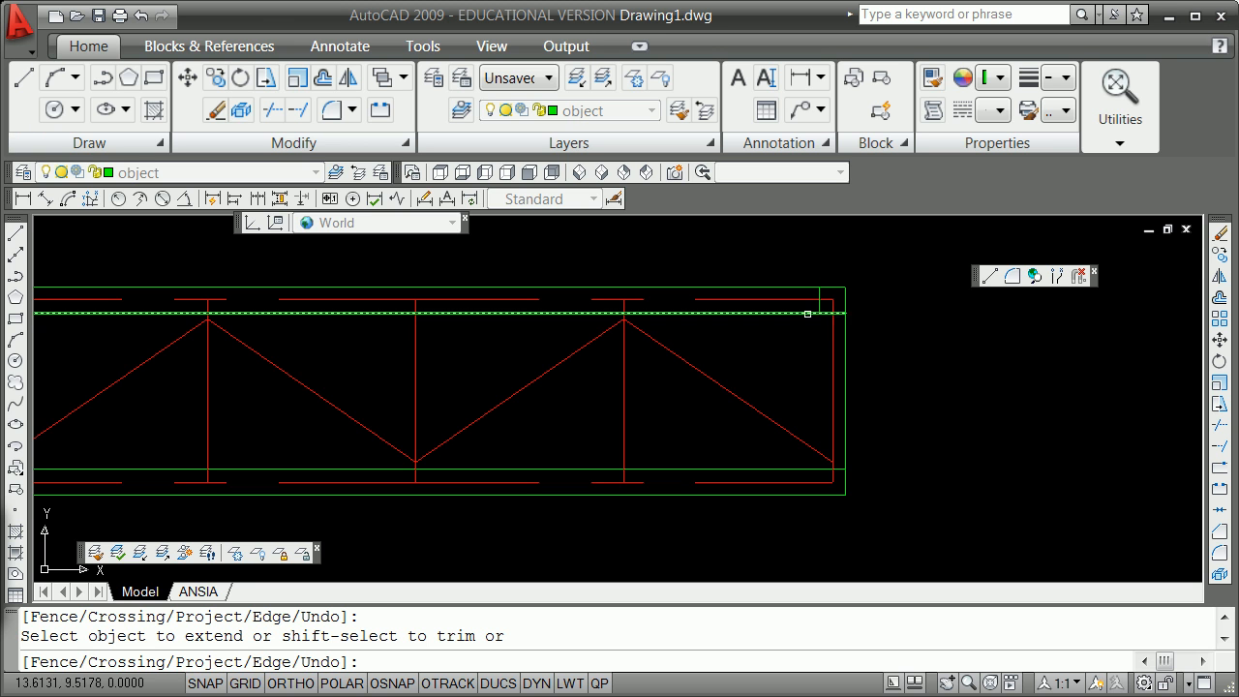
{"action": "key", "text": "Return"}
Extend the upper bar's original end line down to the lower bar's inner edge.
{"action": "key", "text": "Return"}
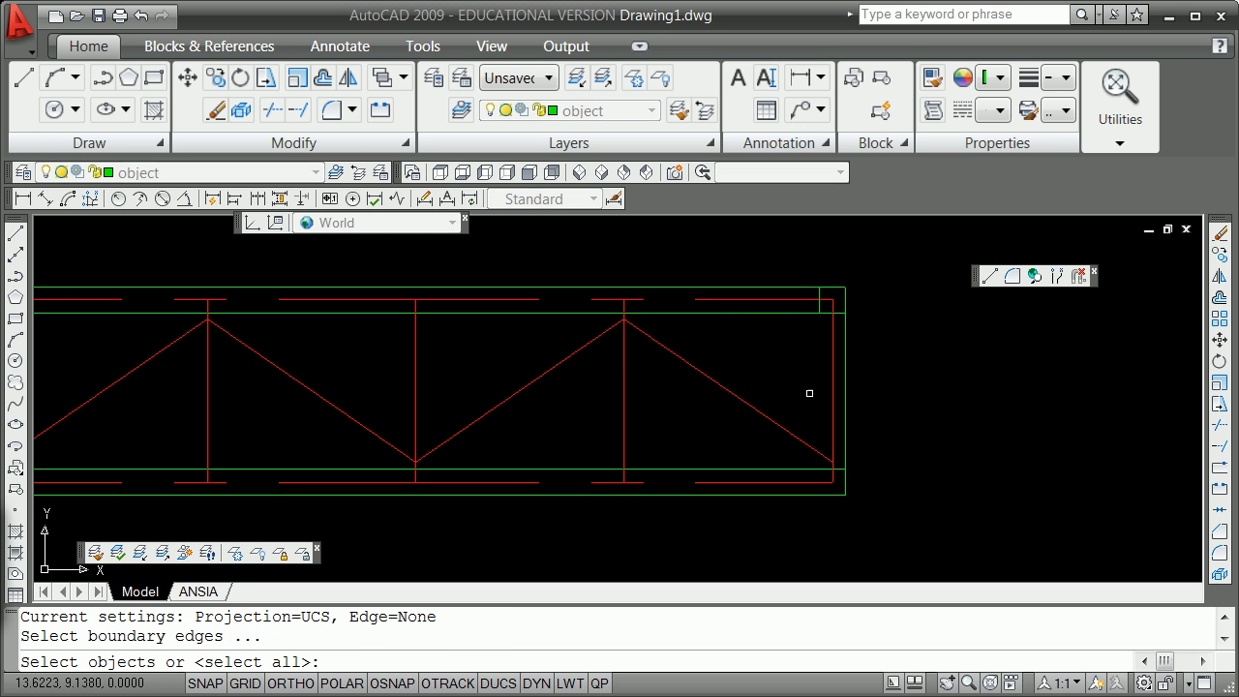
{"action": "left_click", "coordinate": [813, 469]}
{"action": "key", "text": "Return"}
{"action": "left_click", "coordinate": [819, 307]}
{"action": "key", "text": "Return"}
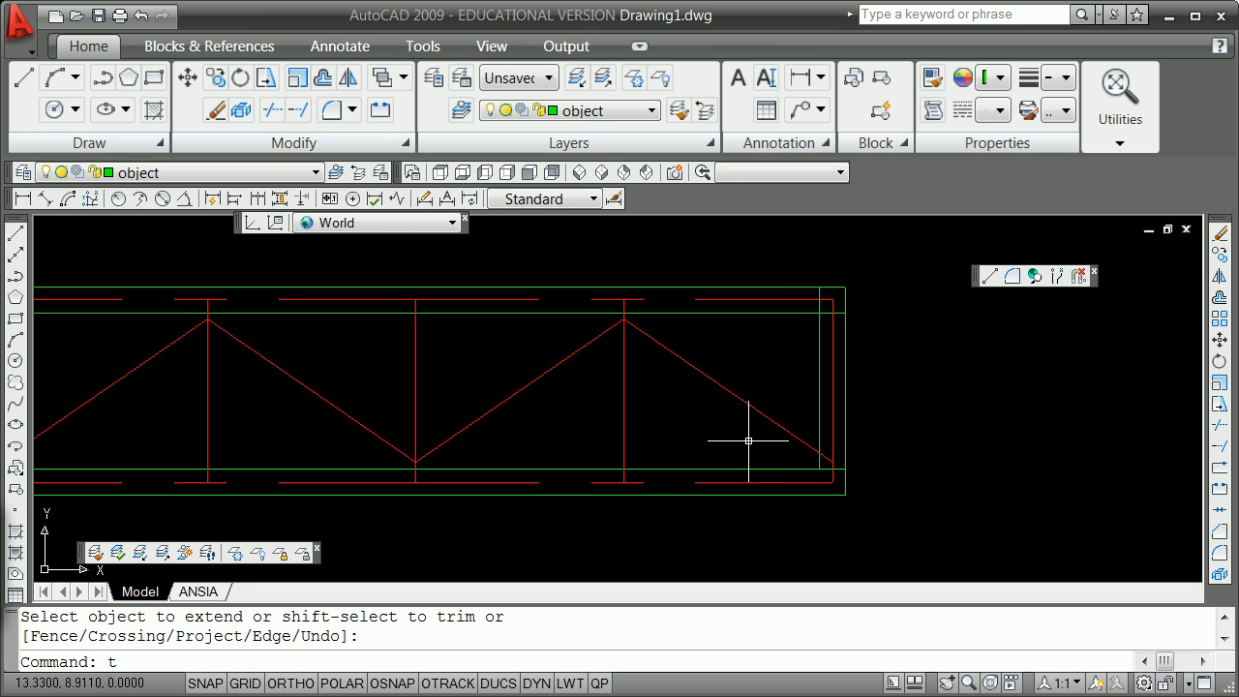
Trim the end post's inner edge above the upper bar's inner edge and leave the Trim command.
{"action": "type", "text": "trim"}
{"action": "key", "text": "Return"}
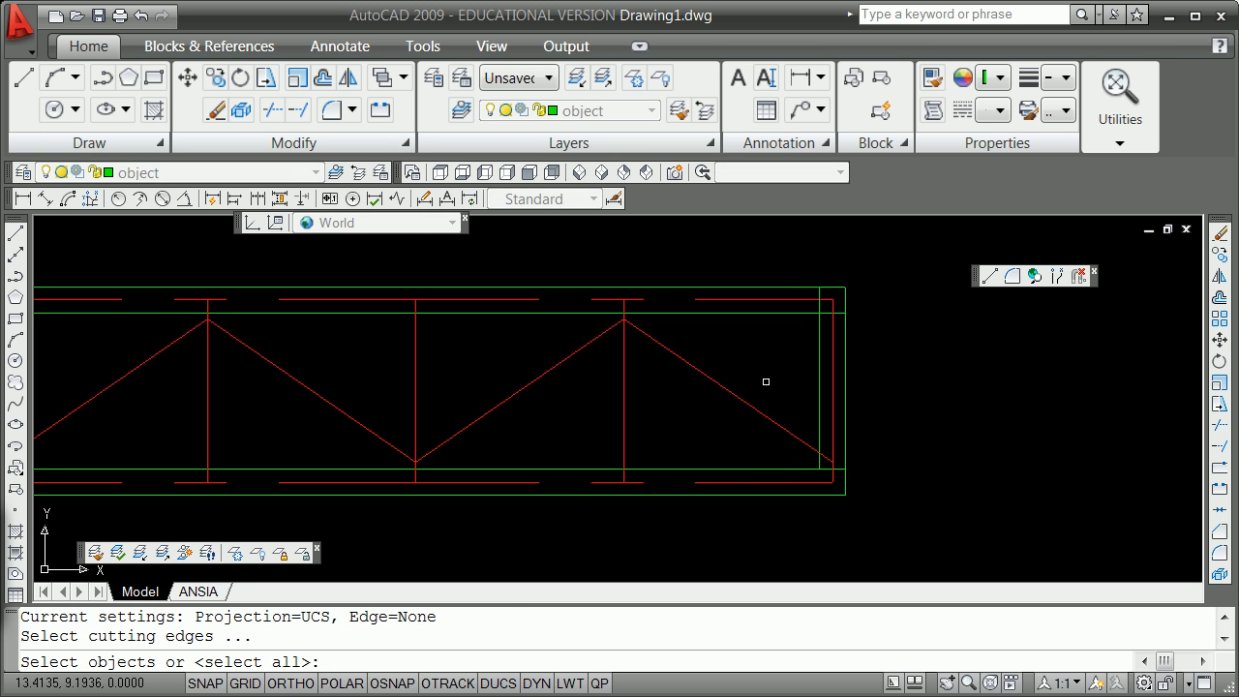
{"action": "left_click", "coordinate": [829, 312]}
{"action": "key", "text": "Return"}
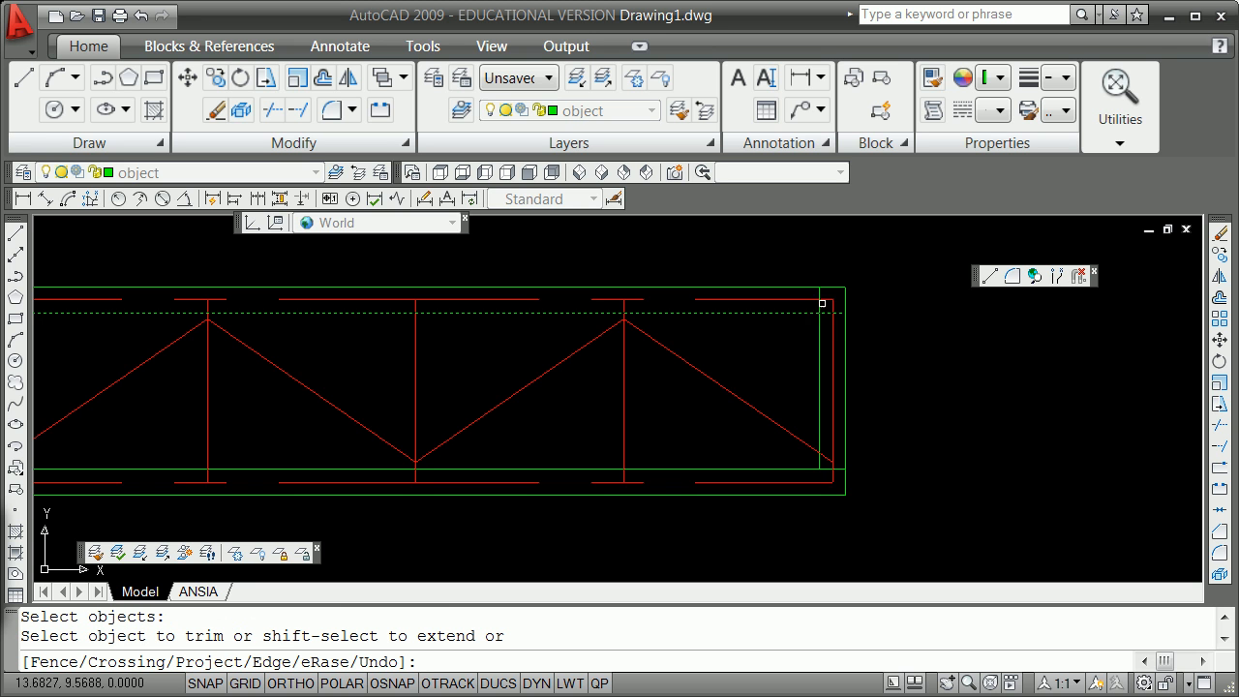
{"action": "left_click", "coordinate": [818, 306]}
{"action": "key", "text": "Return"}
{"action": "key", "text": "Return"}
{"action": "key", "text": "Escape"}
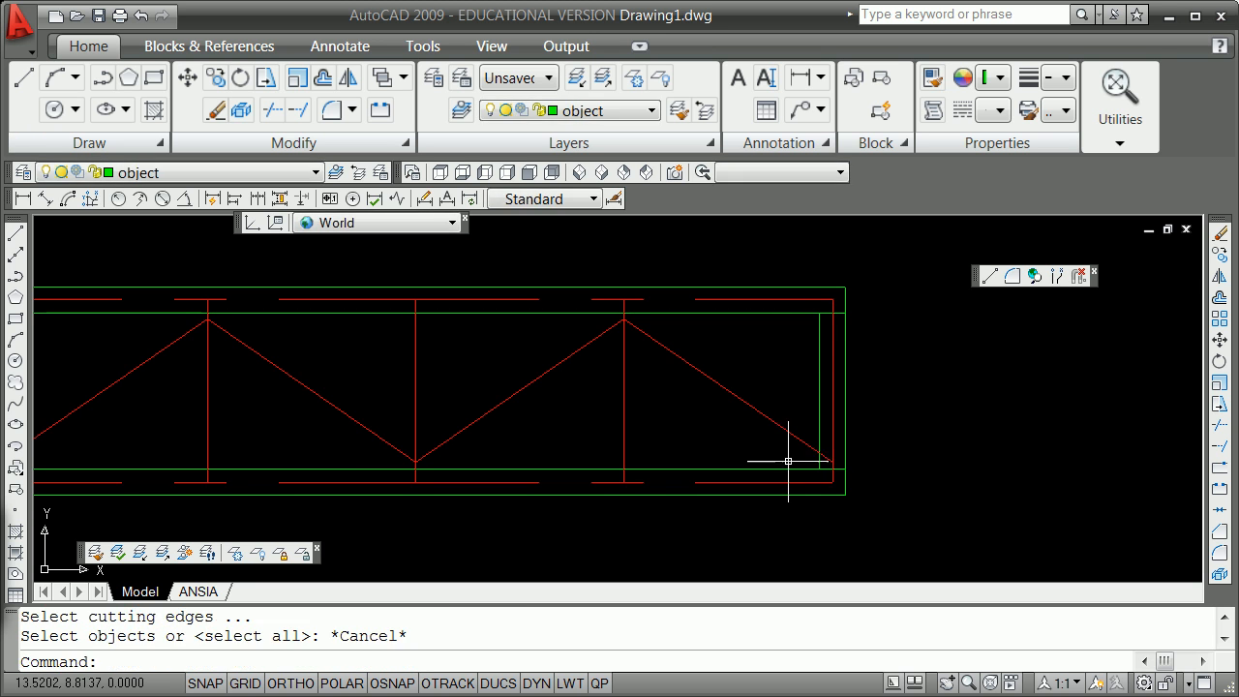
{"action": "scroll", "coordinate": [785, 374], "scroll_direction": "down", "scroll_amount": 2}
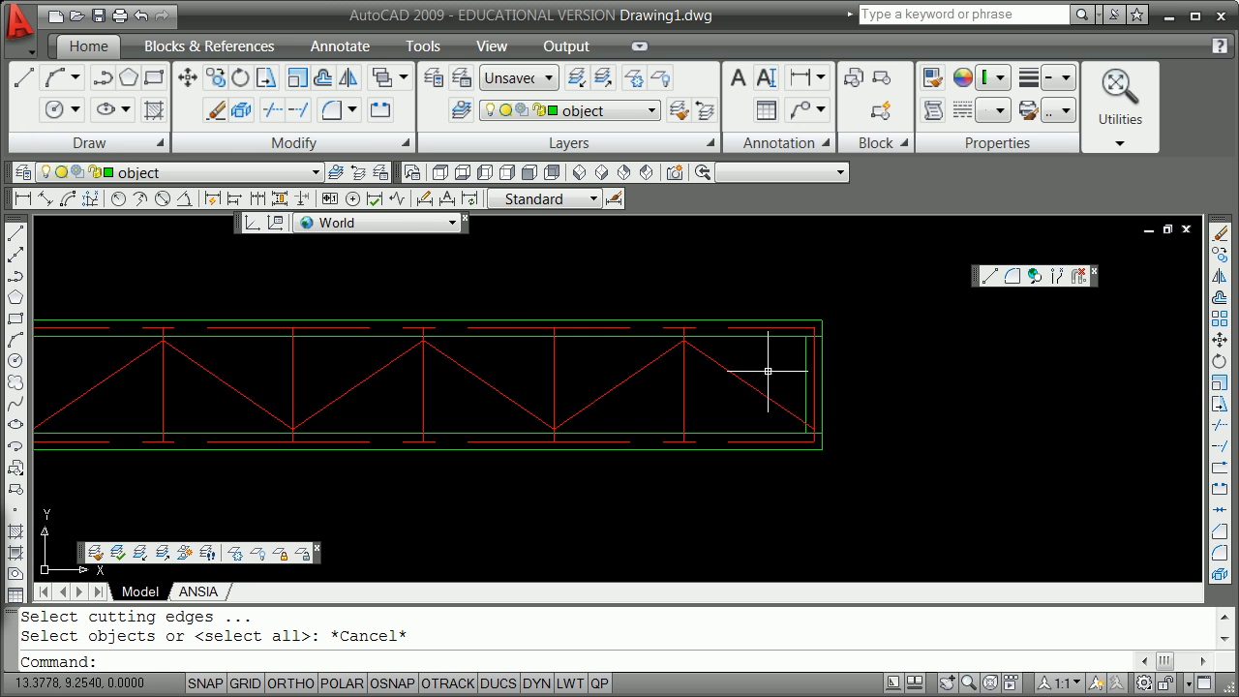
{"action": "scroll", "coordinate": [800, 429], "scroll_direction": "up", "scroll_amount": 3}
{"action": "scroll", "coordinate": [801, 430], "scroll_direction": "up", "scroll_amount": 1}
{"action": "scroll", "coordinate": [667, 398], "scroll_direction": "down", "scroll_amount": 3}
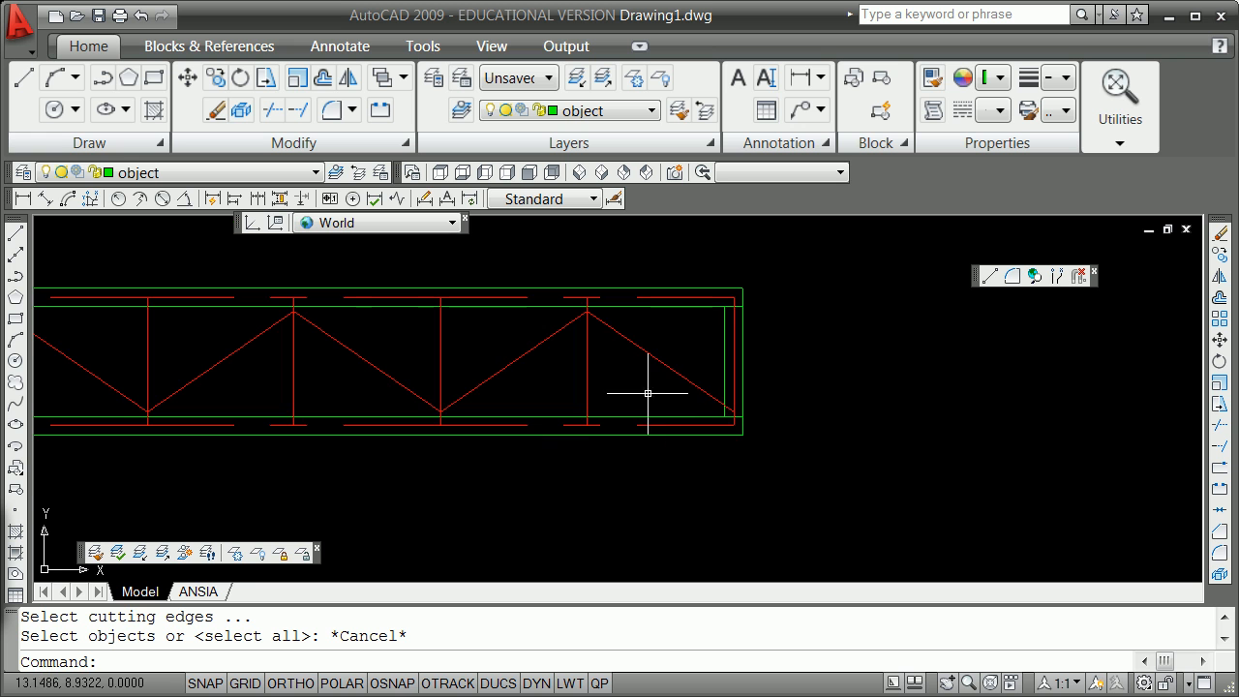
{"action": "scroll", "coordinate": [508, 402], "scroll_direction": "down", "scroll_amount": 6}
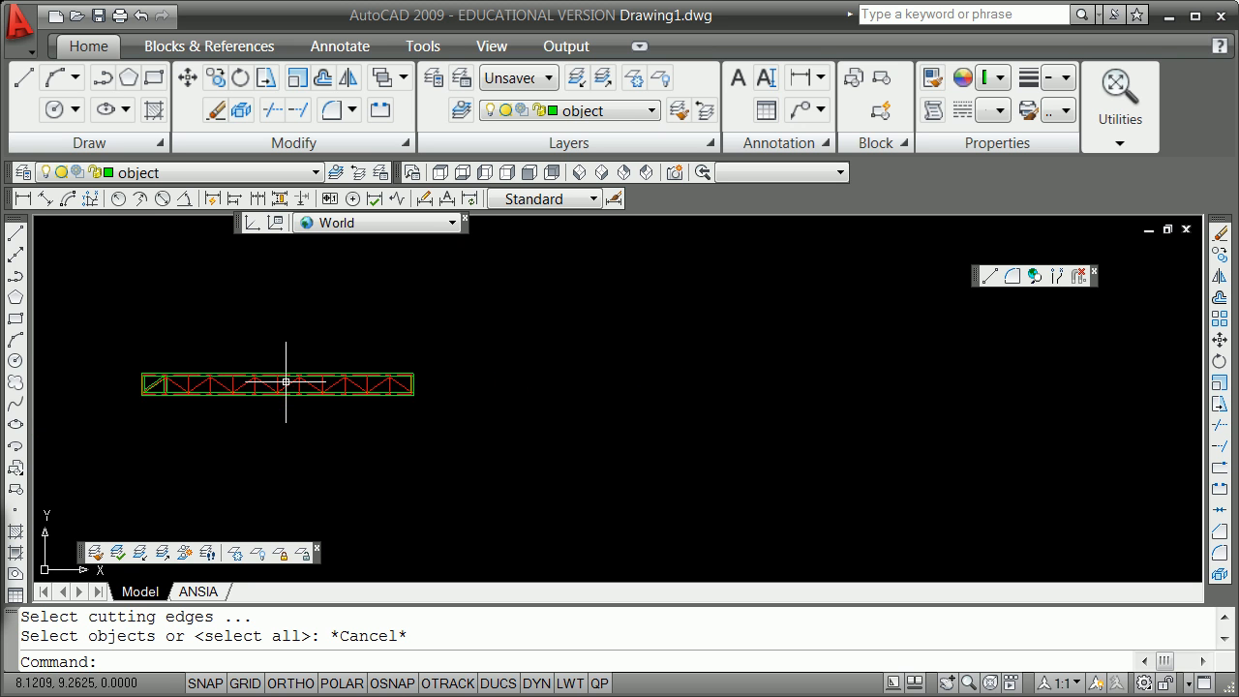
Trim the upper bar's centerline stub that extends past the end post's centerline, beside the detailed diagonal.
{"action": "scroll", "coordinate": [159, 383], "scroll_direction": "up", "scroll_amount": 4}
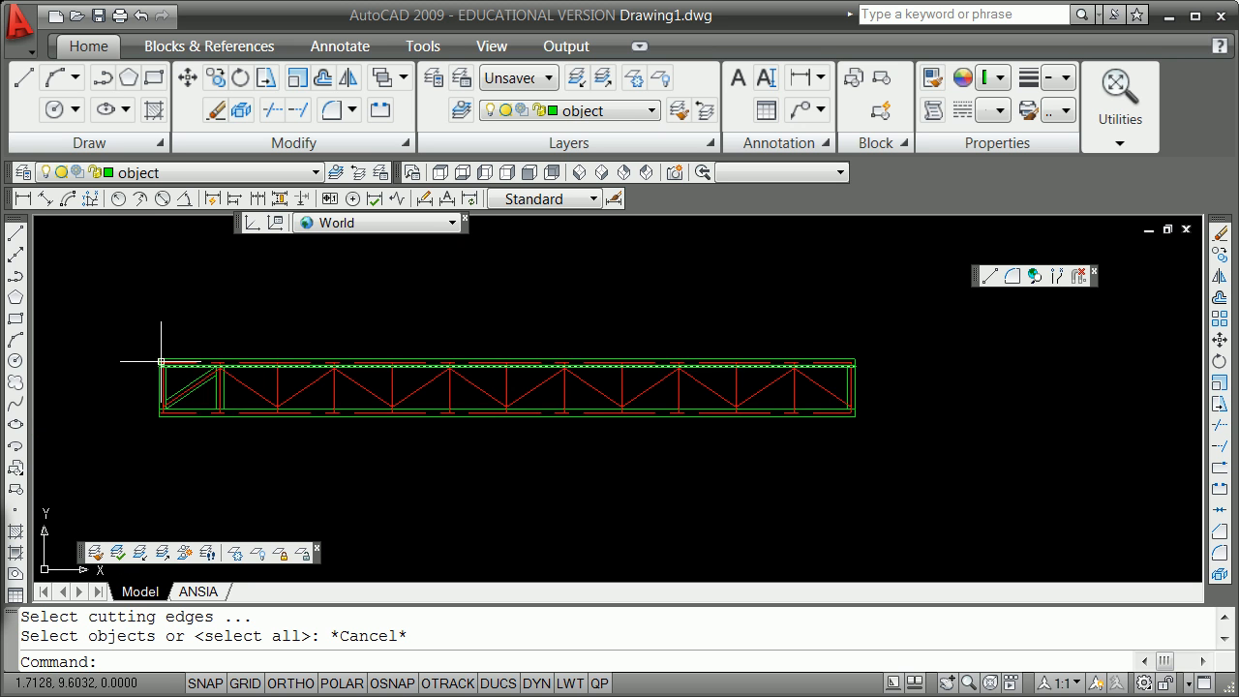
{"action": "scroll", "coordinate": [213, 412], "scroll_direction": "up", "scroll_amount": 3}
{"action": "scroll", "coordinate": [154, 399], "scroll_direction": "down", "scroll_amount": 3}
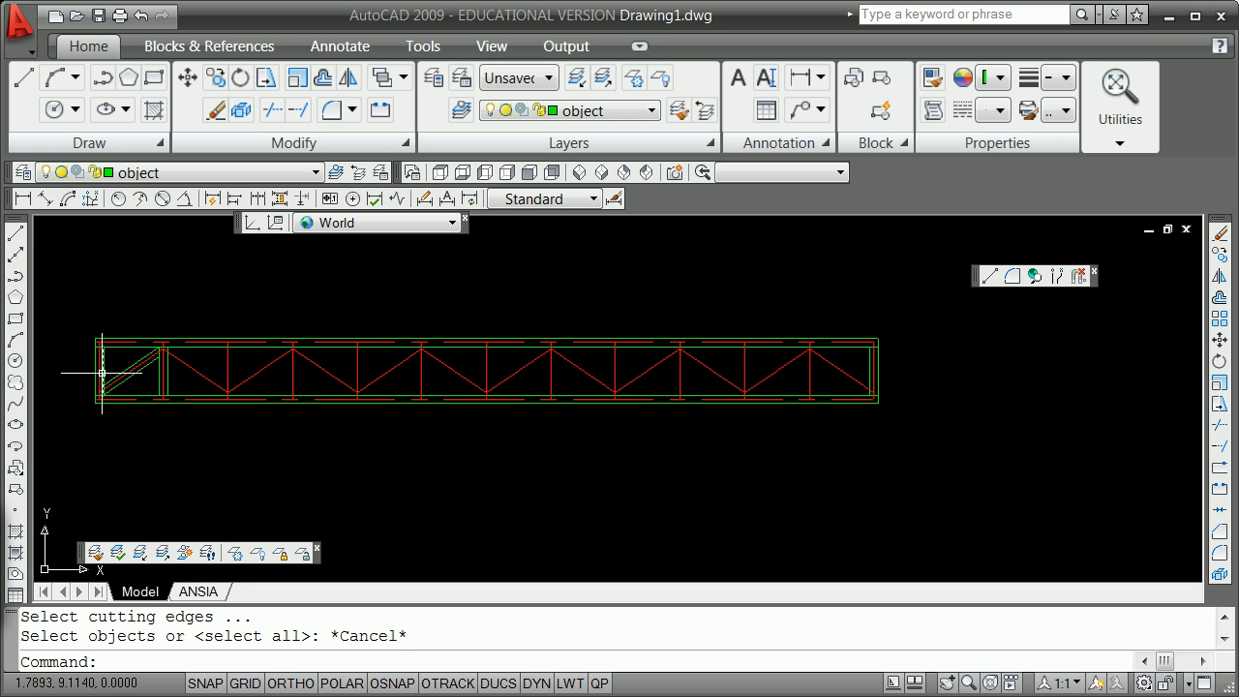
{"action": "scroll", "coordinate": [92, 349], "scroll_direction": "up", "scroll_amount": 4}
{"action": "scroll", "coordinate": [60, 323], "scroll_direction": "up", "scroll_amount": 3}
{"action": "type", "text": "trim"}
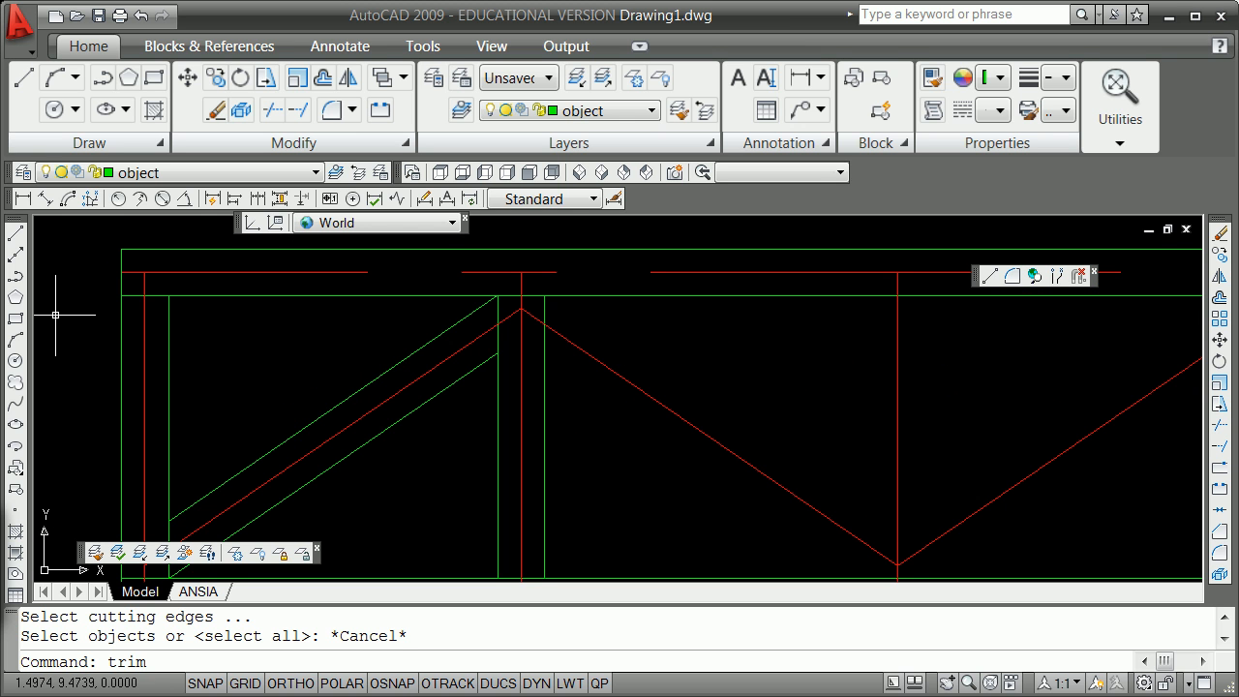
{"action": "key", "text": "Return"}
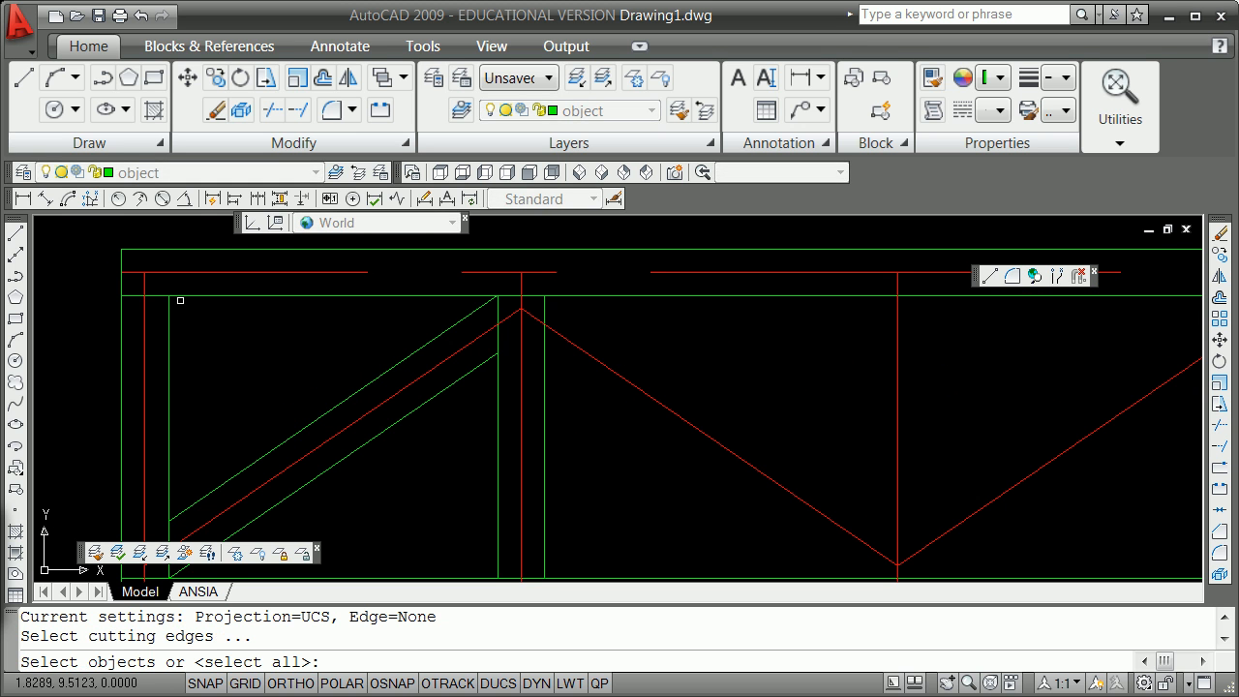
{"action": "left_click", "coordinate": [147, 294]}
{"action": "key", "text": "Return"}
{"action": "left_click", "coordinate": [132, 273]}
{"action": "key", "text": "Return"}
{"action": "scroll", "coordinate": [141, 330], "scroll_direction": "down", "scroll_amount": 5}
Trim the lower bar's centerline stub that extends past the same end post's centerline and leave the Trim command.
{"action": "scroll", "coordinate": [130, 426], "scroll_direction": "up", "scroll_amount": 6}
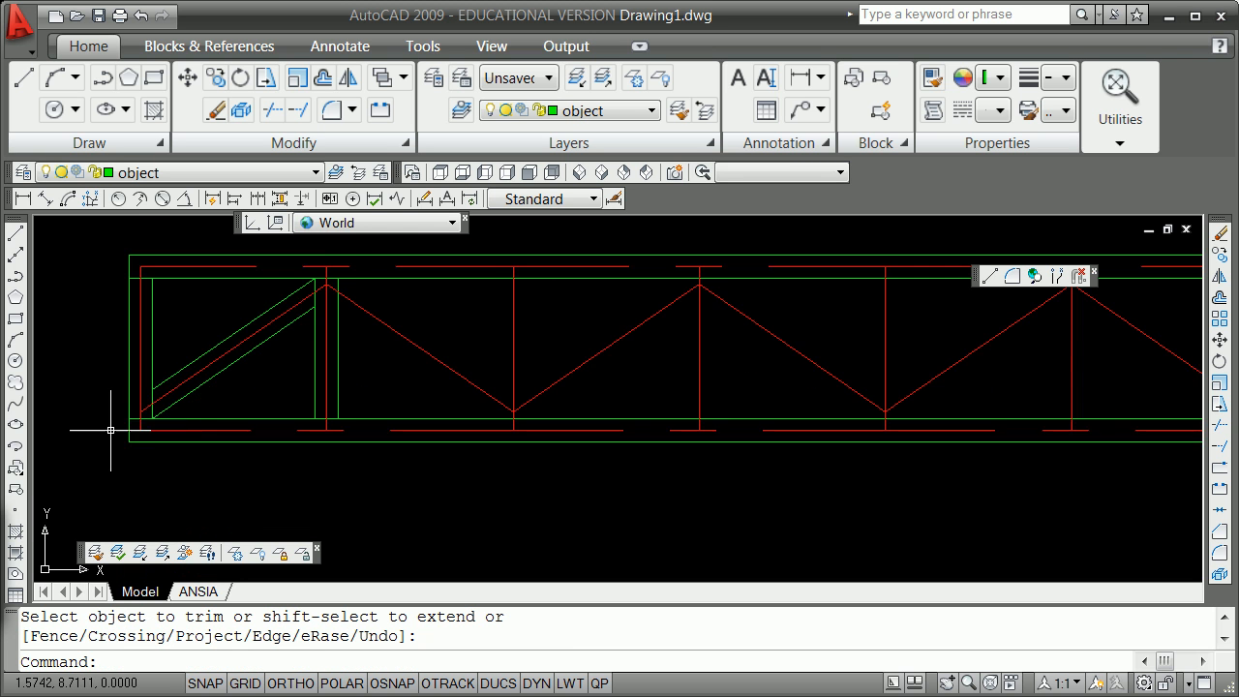
{"action": "key", "text": "Return"}
{"action": "left_click", "coordinate": [145, 418]}
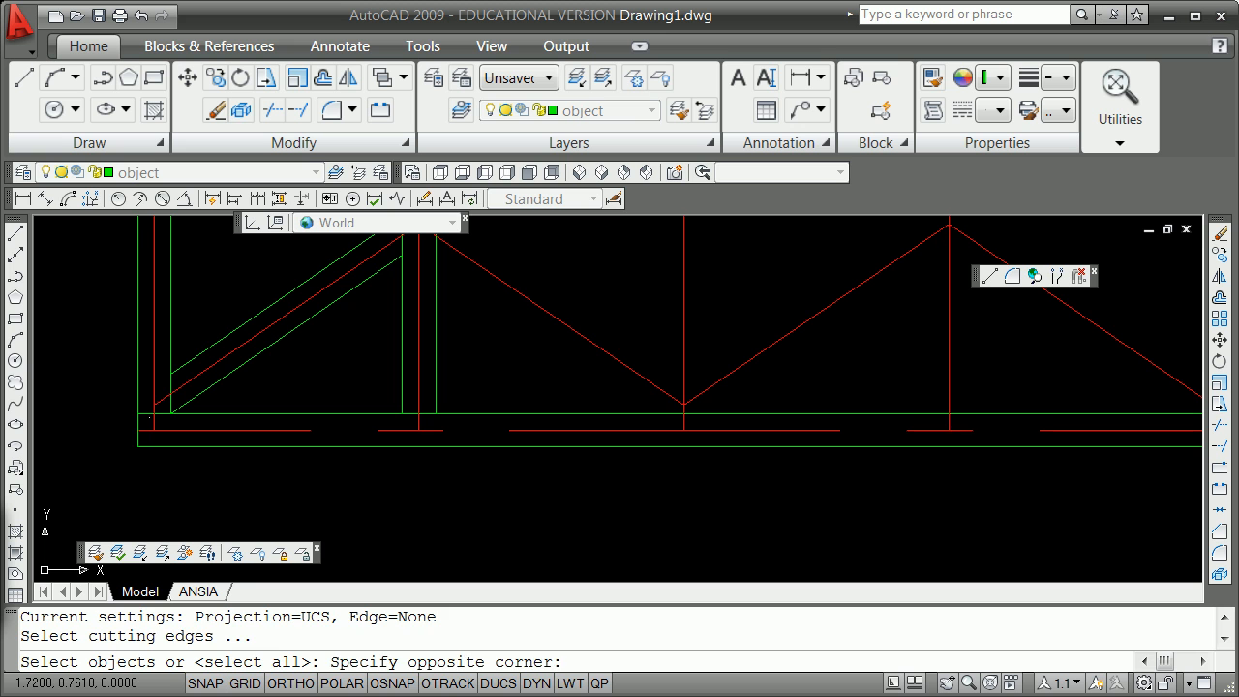
{"action": "left_click", "coordinate": [149, 419]}
{"action": "left_click", "coordinate": [152, 418]}
{"action": "key", "text": "Return"}
{"action": "left_click", "coordinate": [149, 426]}
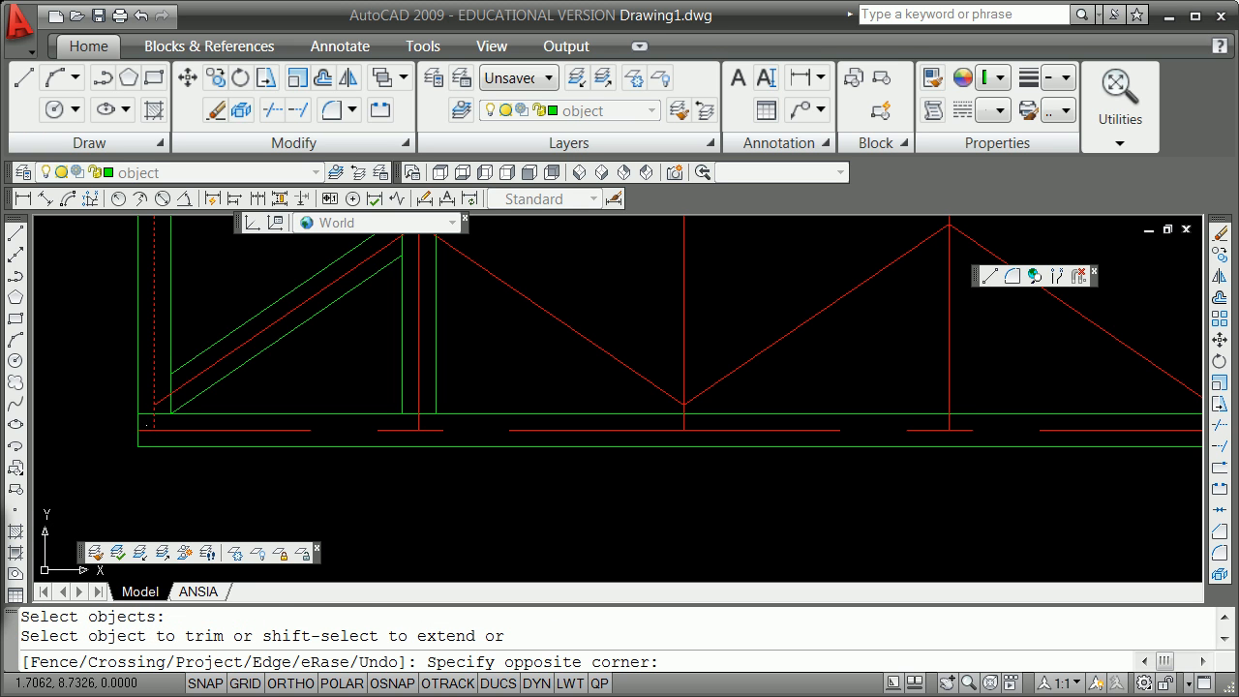
{"action": "left_click", "coordinate": [149, 427]}
{"action": "left_click", "coordinate": [148, 427]}
{"action": "left_click", "coordinate": [148, 429]}
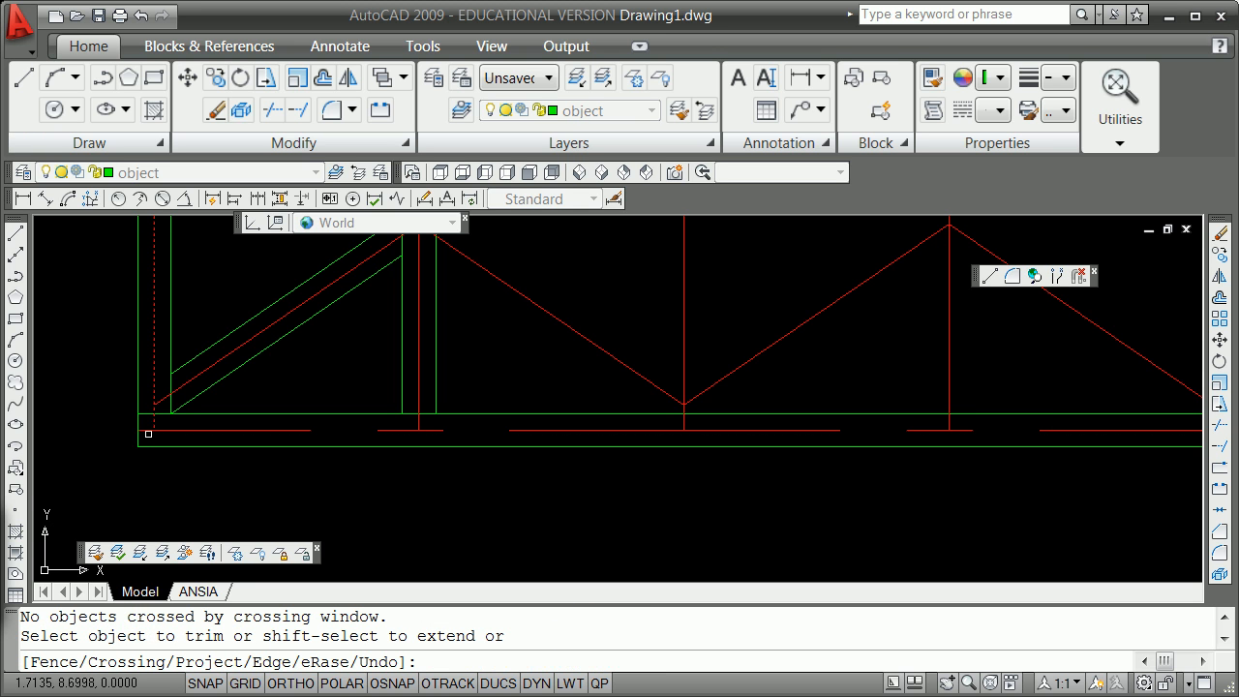
{"action": "left_click", "coordinate": [147, 429]}
{"action": "key", "text": "Return"}
{"action": "scroll", "coordinate": [144, 429], "scroll_direction": "down", "scroll_amount": 3}
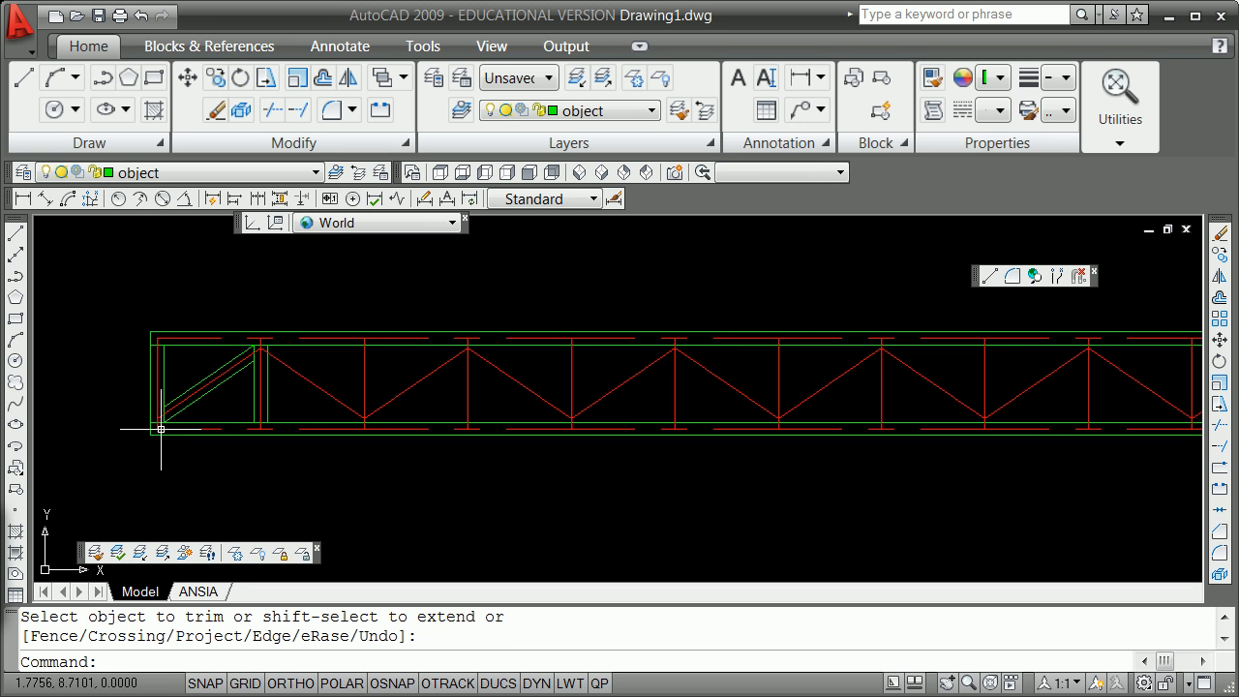
{"action": "scroll", "coordinate": [378, 432], "scroll_direction": "up", "scroll_amount": 3}
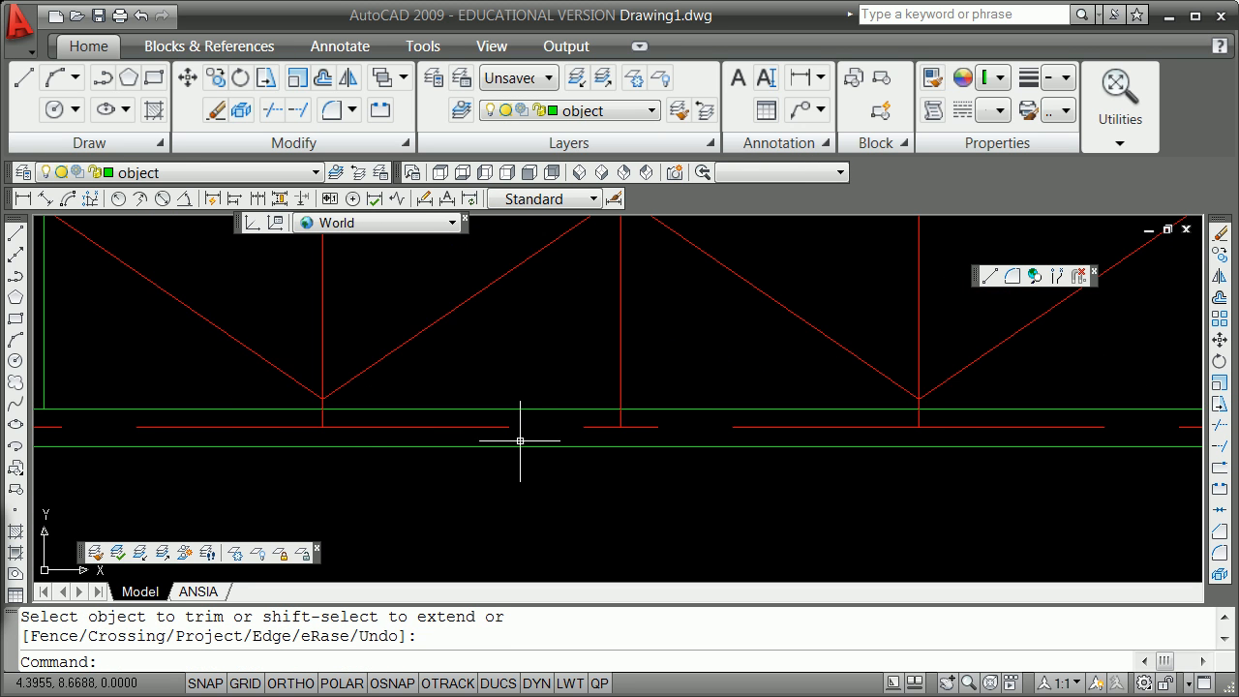
{"action": "scroll", "coordinate": [520, 440], "scroll_direction": "down", "scroll_amount": 5}
{"action": "scroll", "coordinate": [761, 371], "scroll_direction": "down", "scroll_amount": 3}
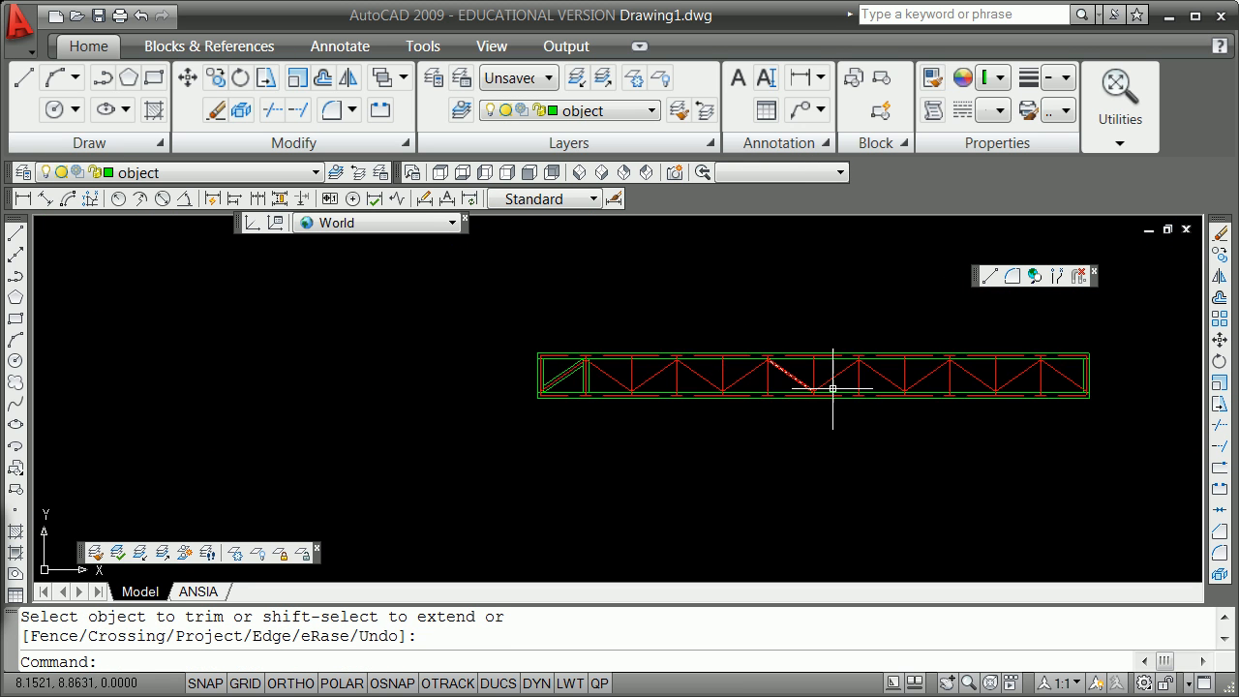
{"action": "scroll", "coordinate": [1104, 376], "scroll_direction": "up", "scroll_amount": 5}
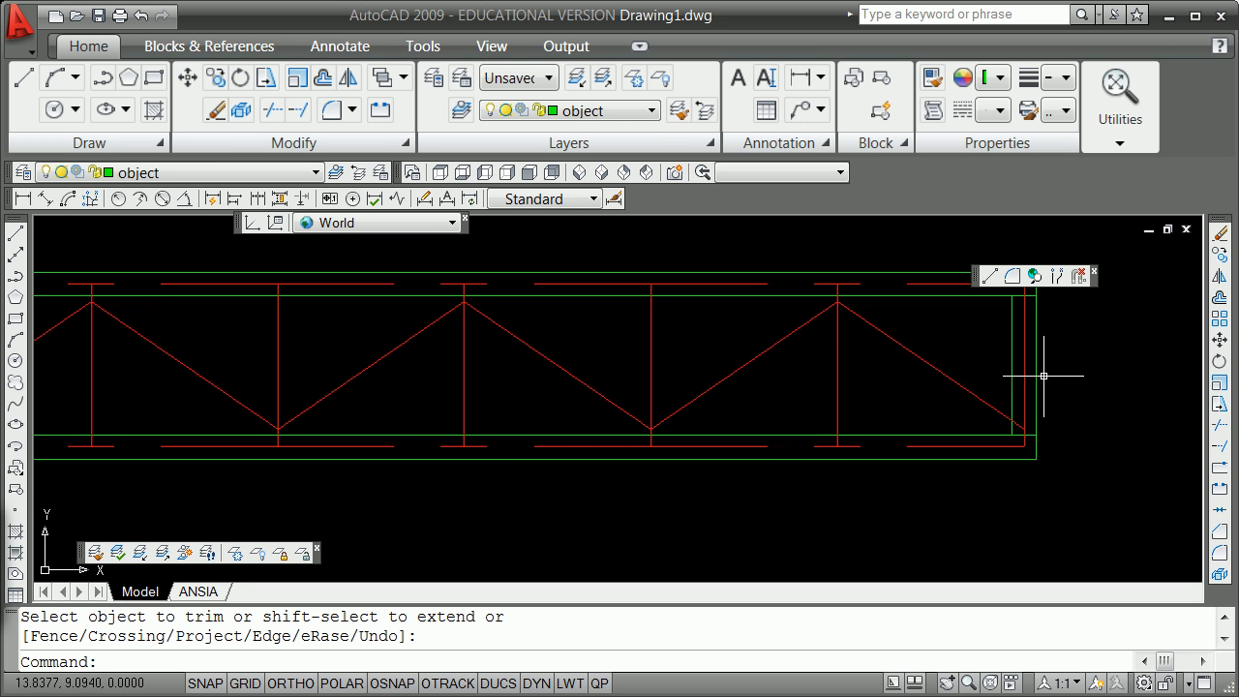
{"action": "scroll", "coordinate": [1043, 372], "scroll_direction": "down", "scroll_amount": 2}
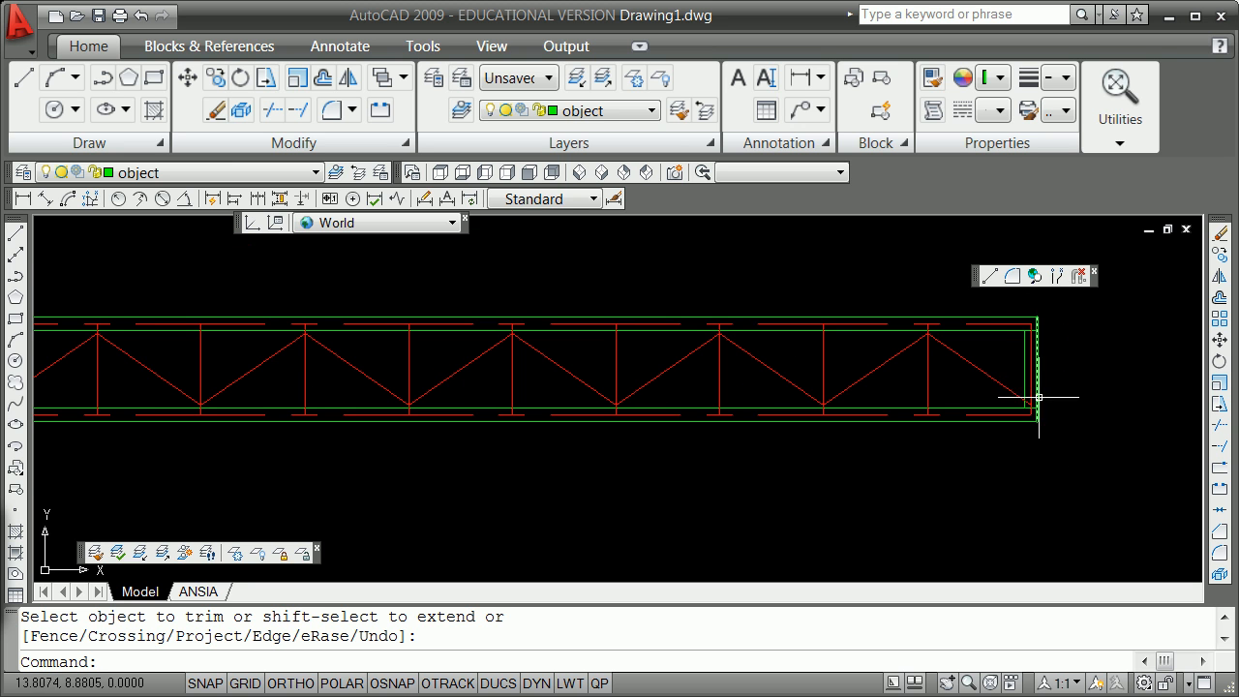
{"action": "scroll", "coordinate": [907, 396], "scroll_direction": "down", "scroll_amount": 3}
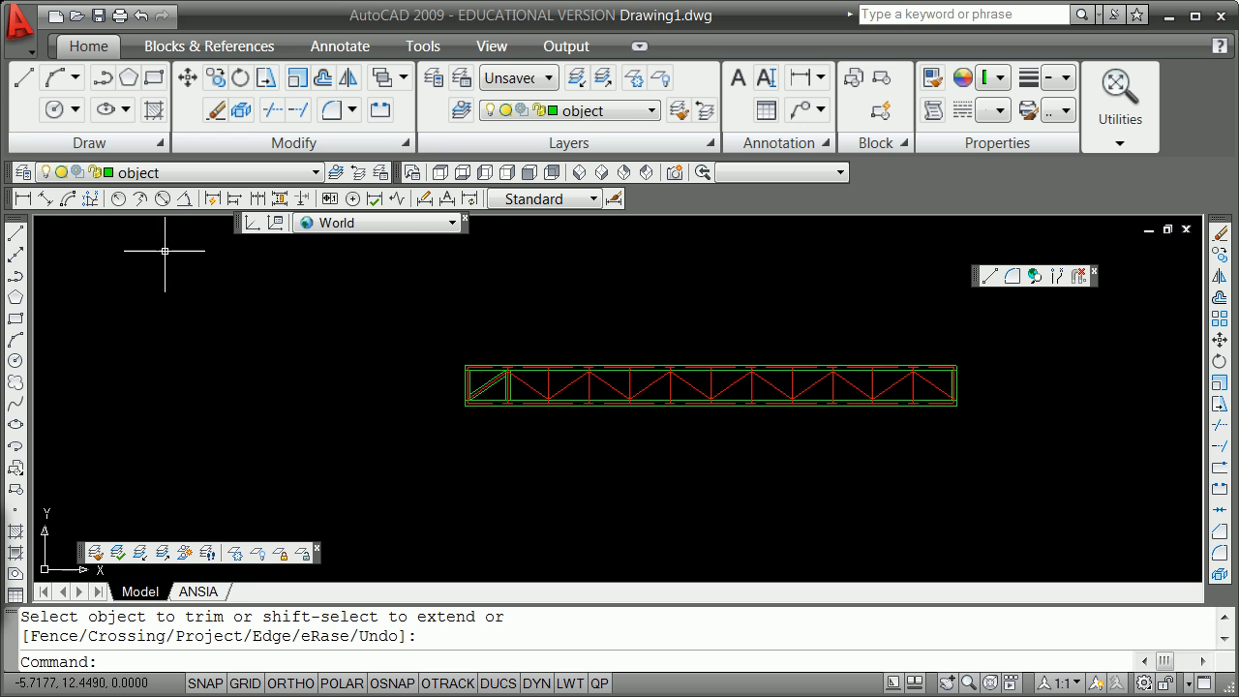
{"action": "left_click", "coordinate": [19, 41]}
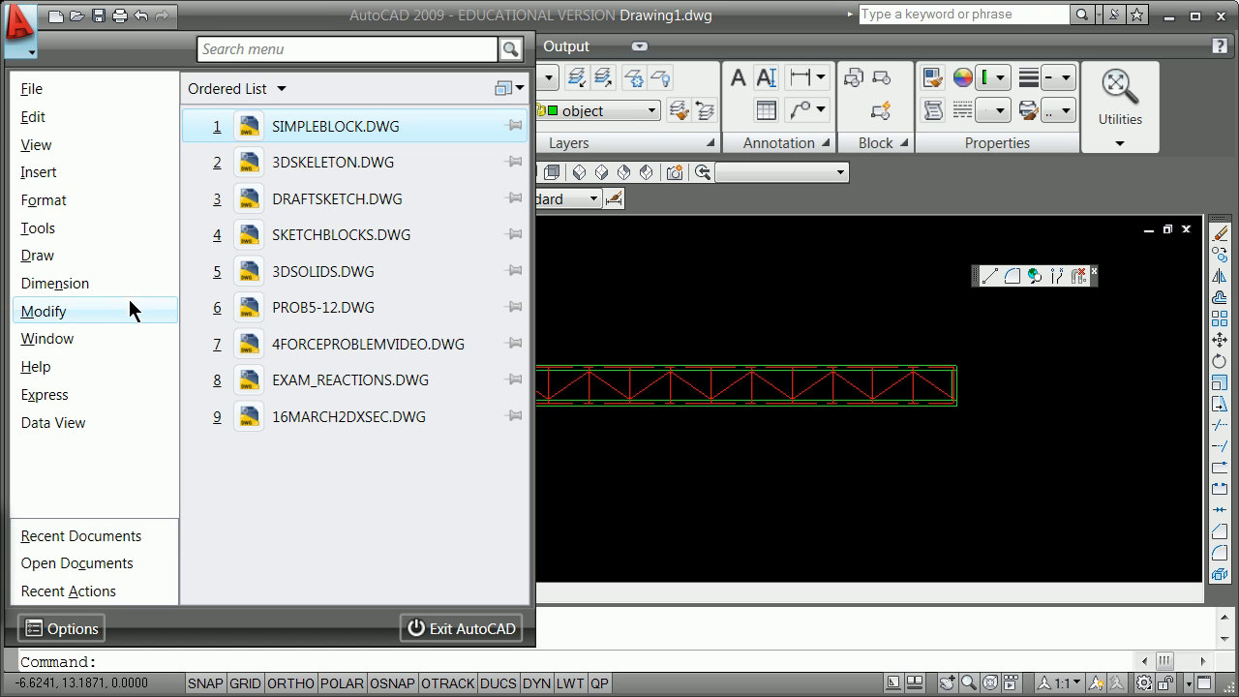
{"action": "mouse_move", "coordinate": [79, 146]}
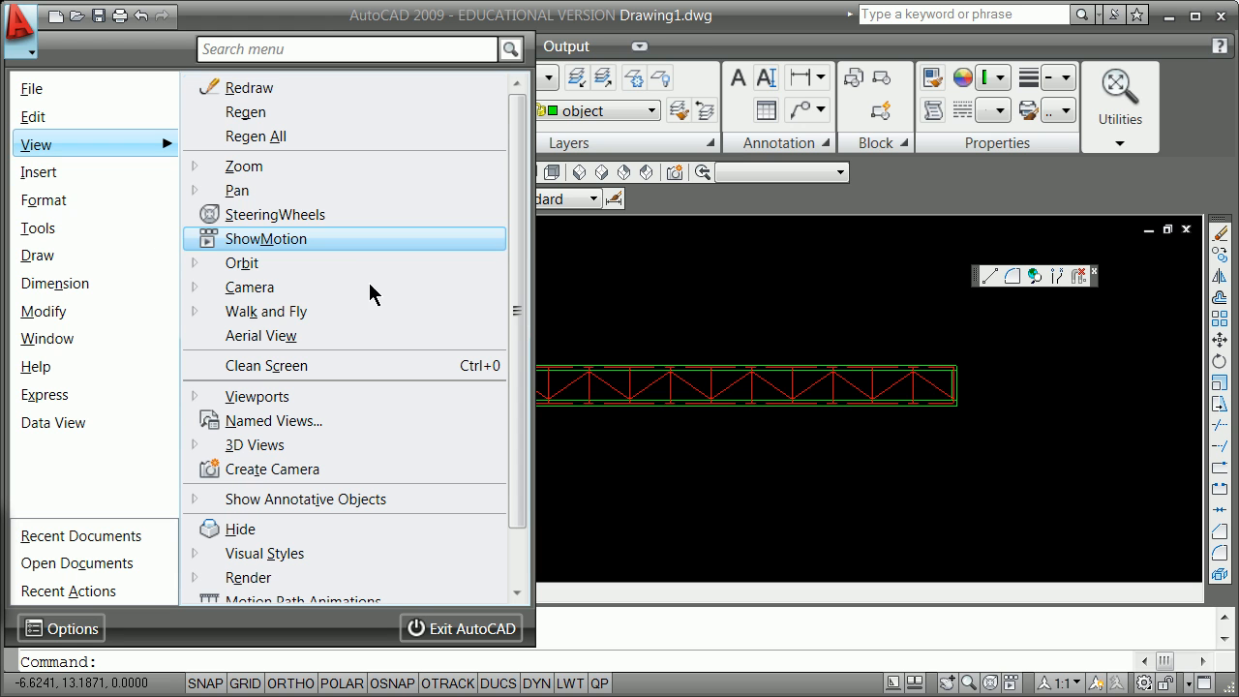
{"action": "left_click", "coordinate": [653, 316]}
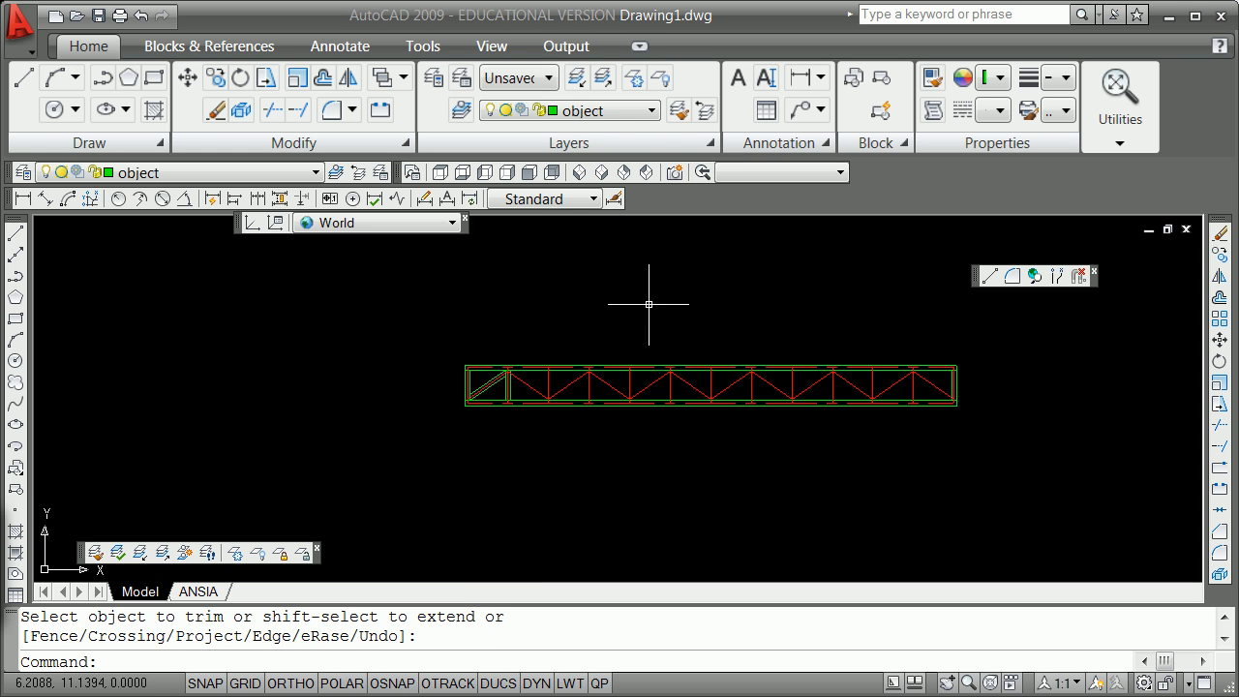
{"action": "scroll", "coordinate": [499, 388], "scroll_direction": "up", "scroll_amount": 2}
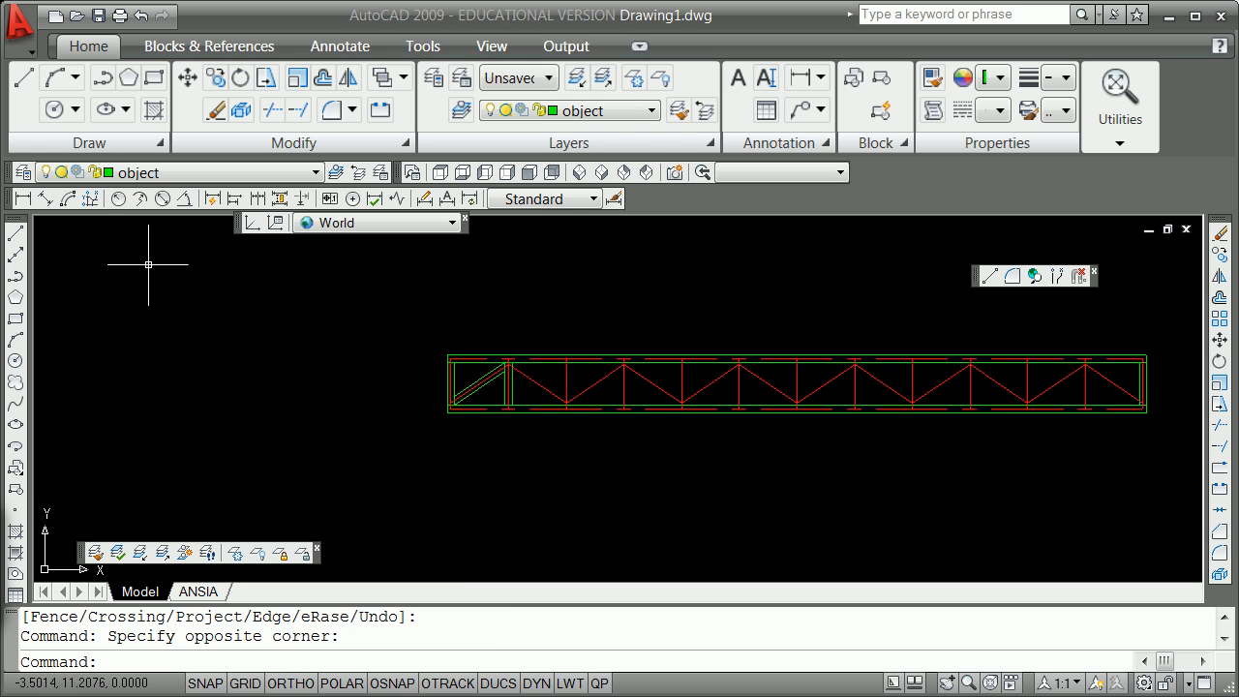
Save the drawing as april5bridgebase.dwg in the bridge folder inside Documents\Inventor.
{"action": "left_click", "coordinate": [21, 38]}
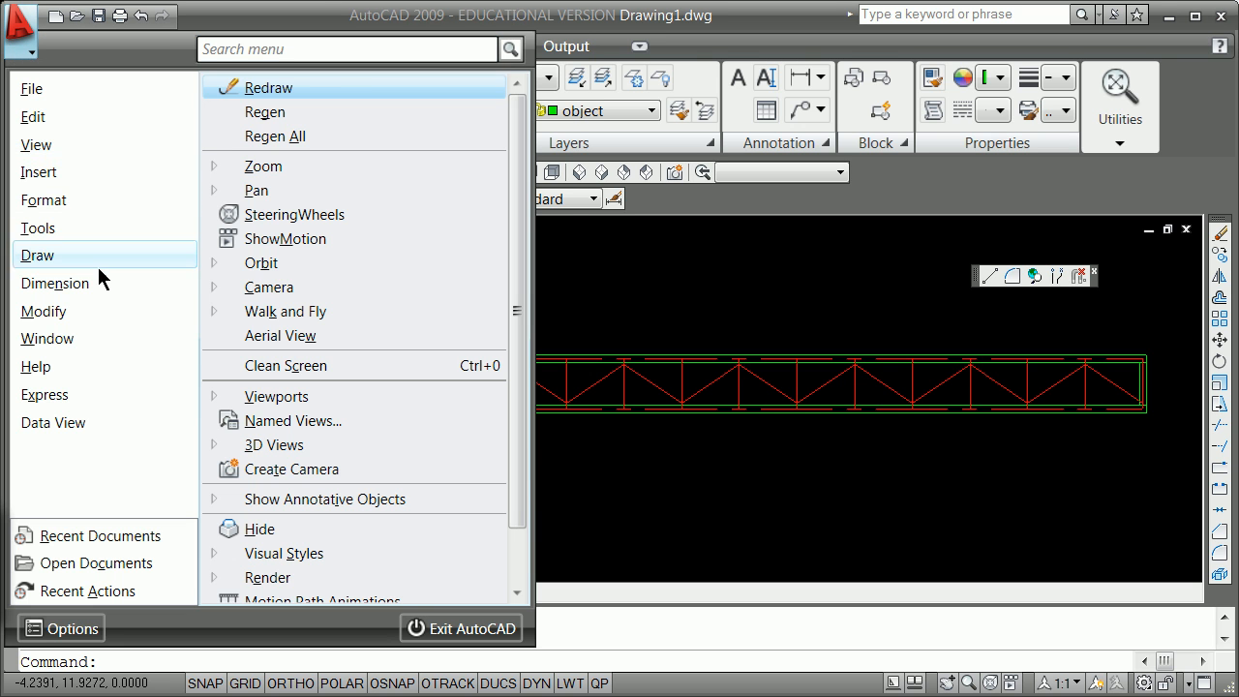
{"action": "mouse_move", "coordinate": [90, 88]}
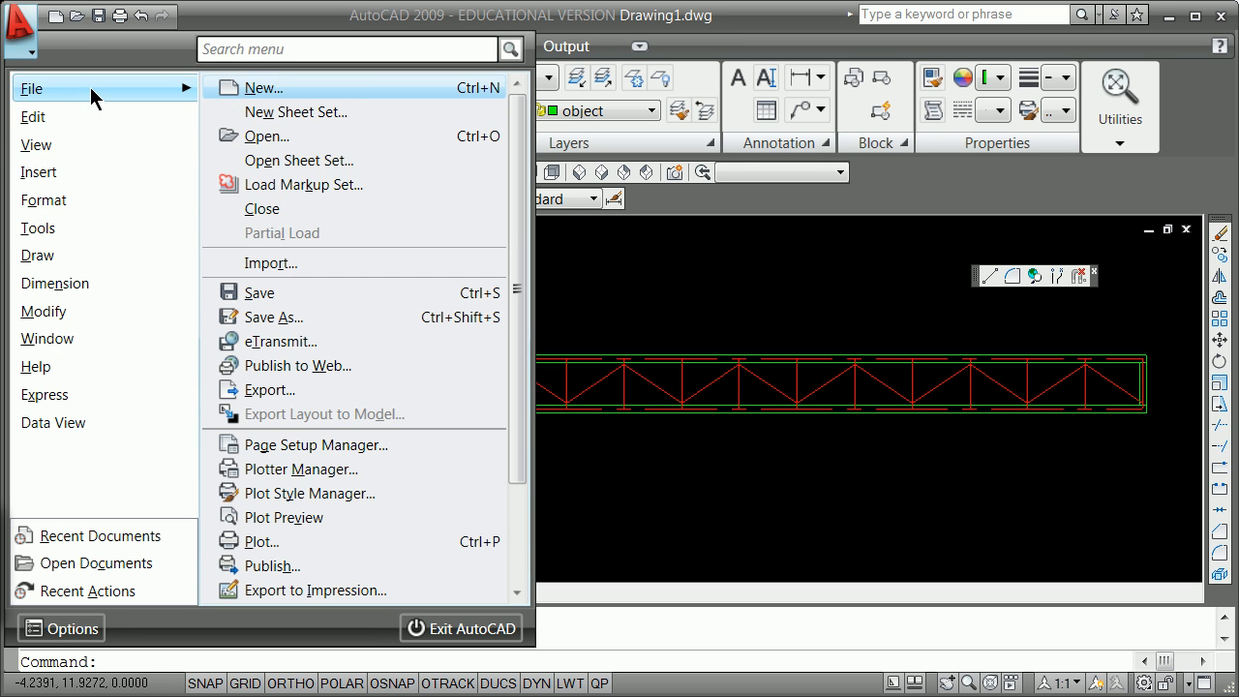
{"action": "left_click", "coordinate": [293, 320]}
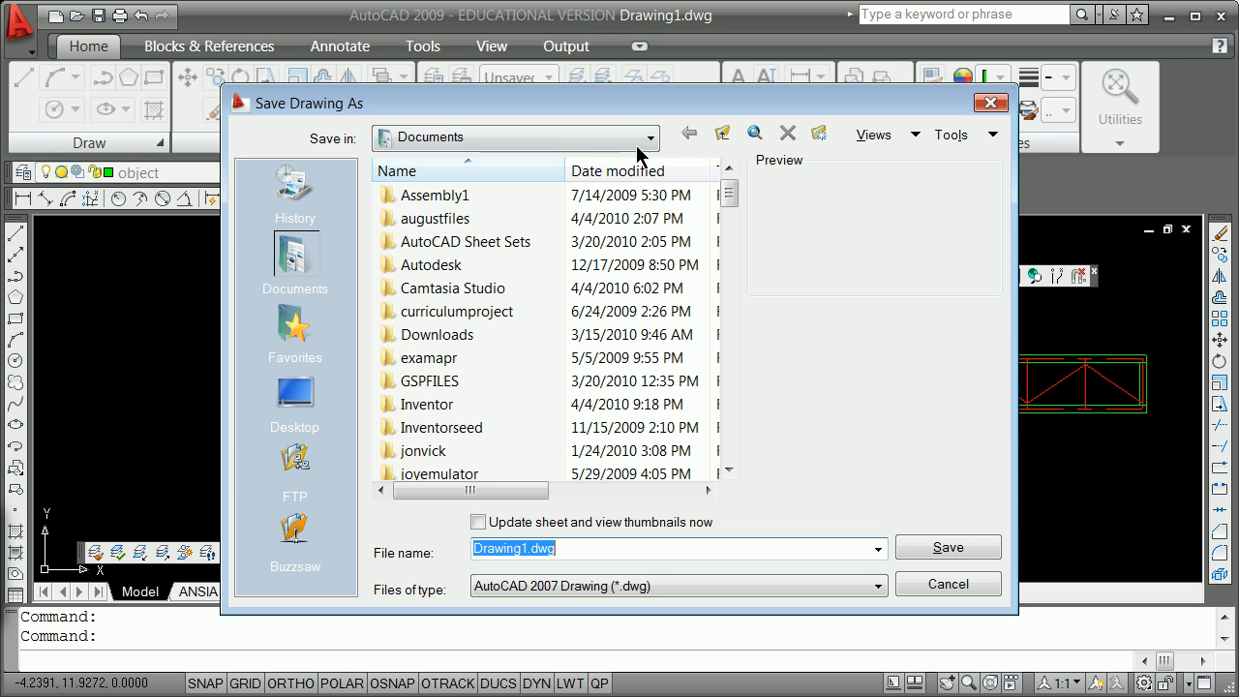
{"action": "left_click", "coordinate": [651, 137]}
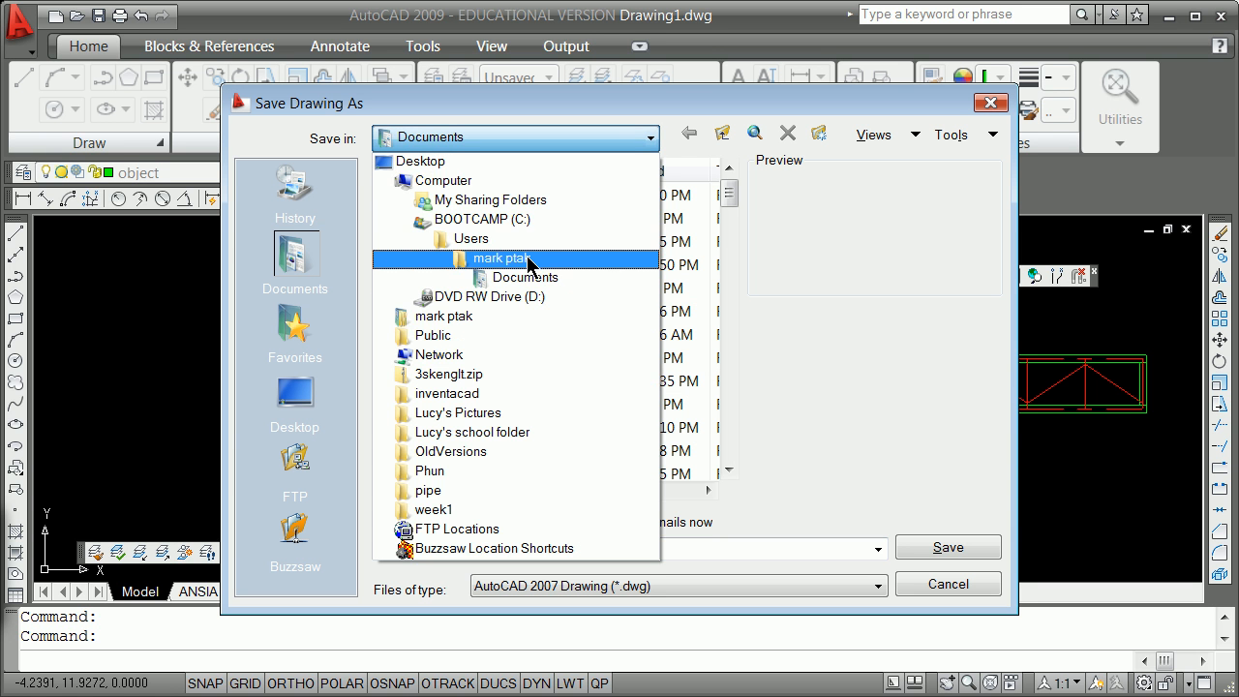
{"action": "left_click", "coordinate": [529, 263]}
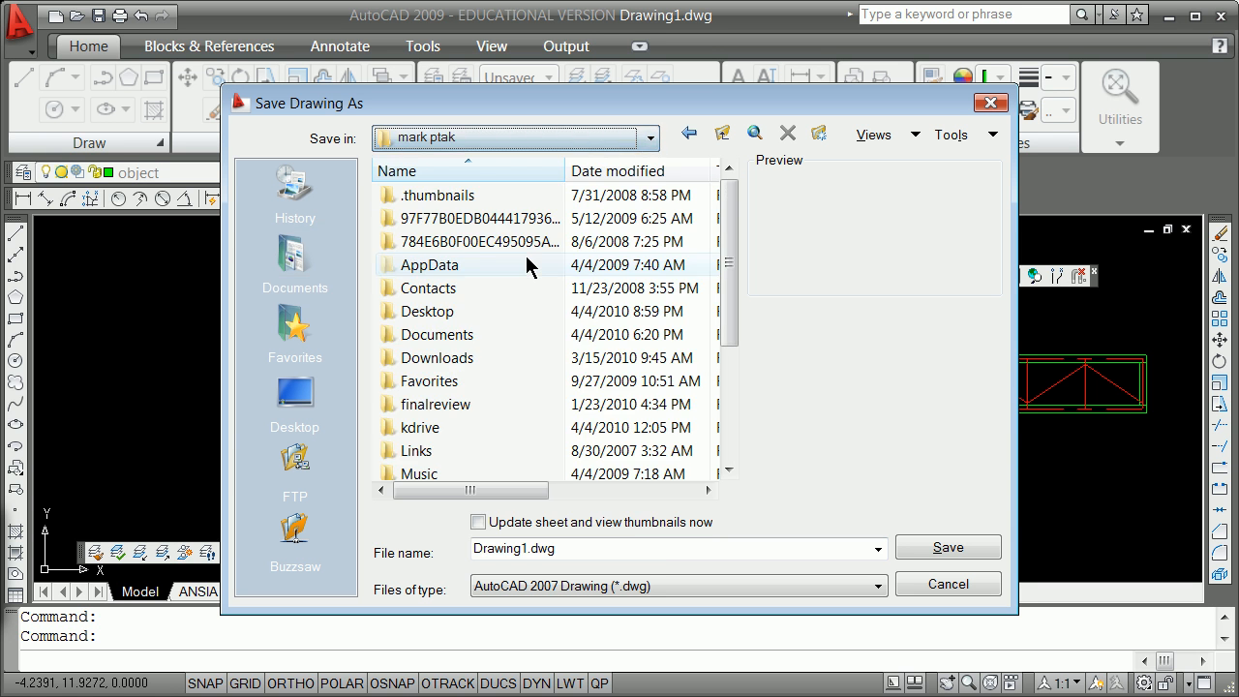
{"action": "double_click", "coordinate": [438, 334]}
{"action": "double_click", "coordinate": [404, 414]}
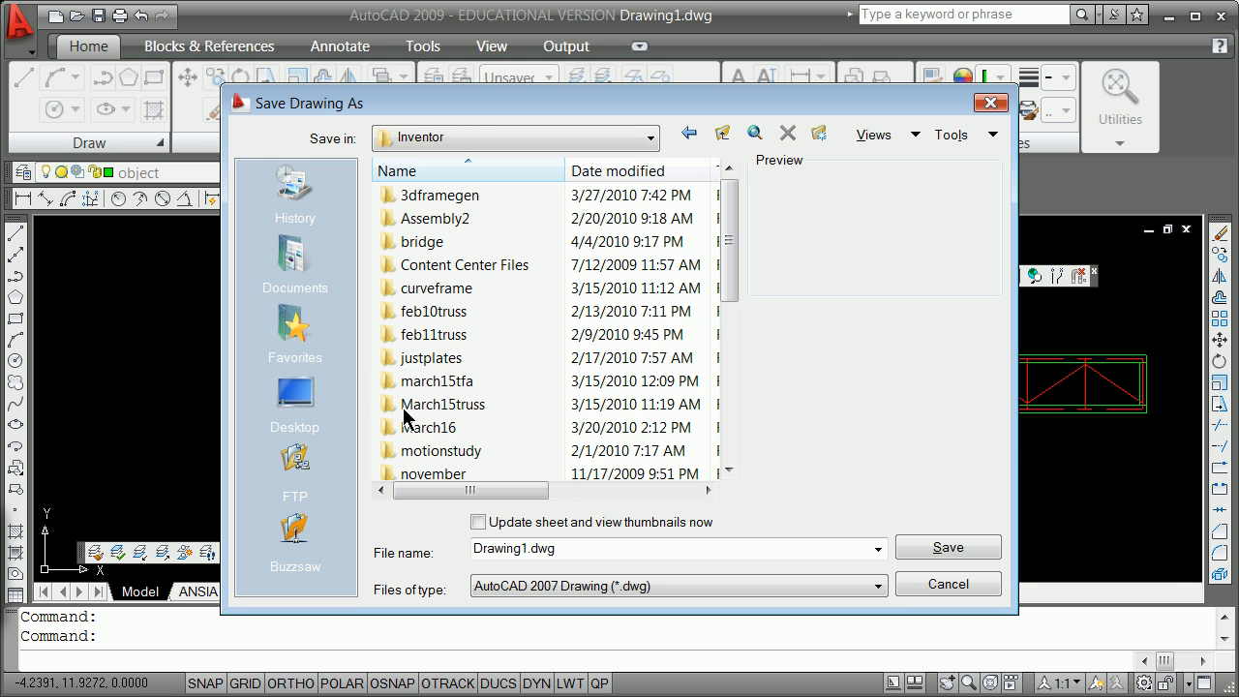
{"action": "double_click", "coordinate": [406, 243]}
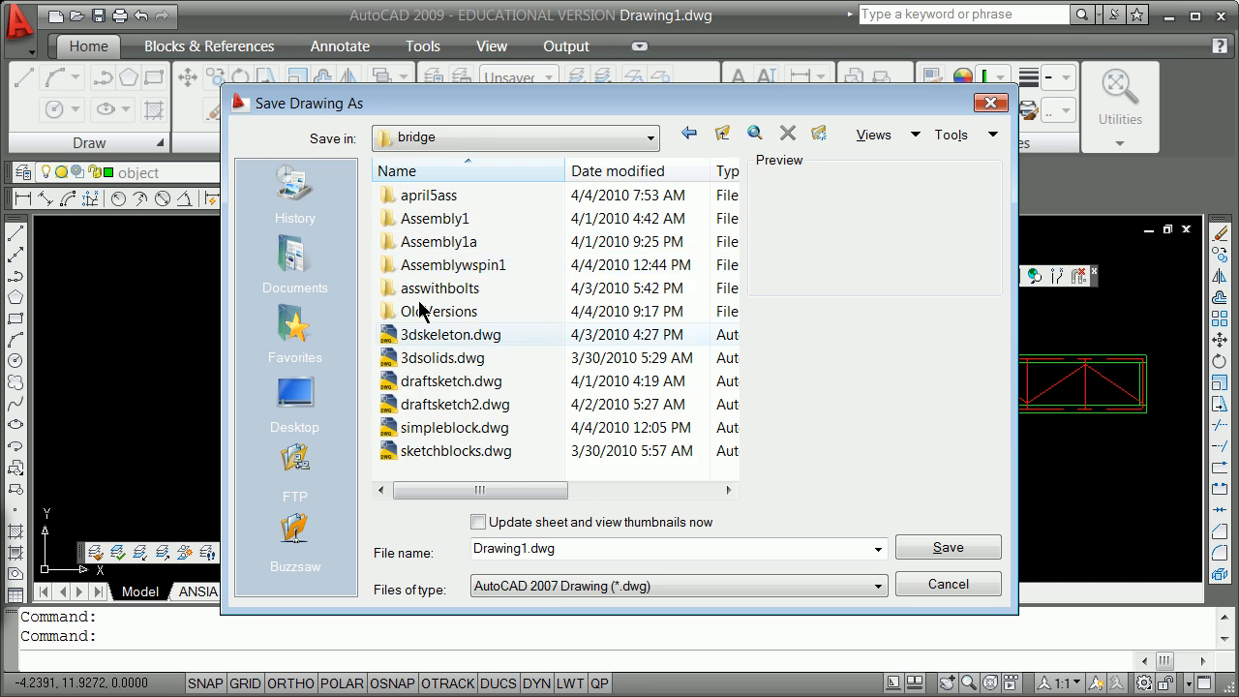
{"action": "double_click", "coordinate": [514, 549]}
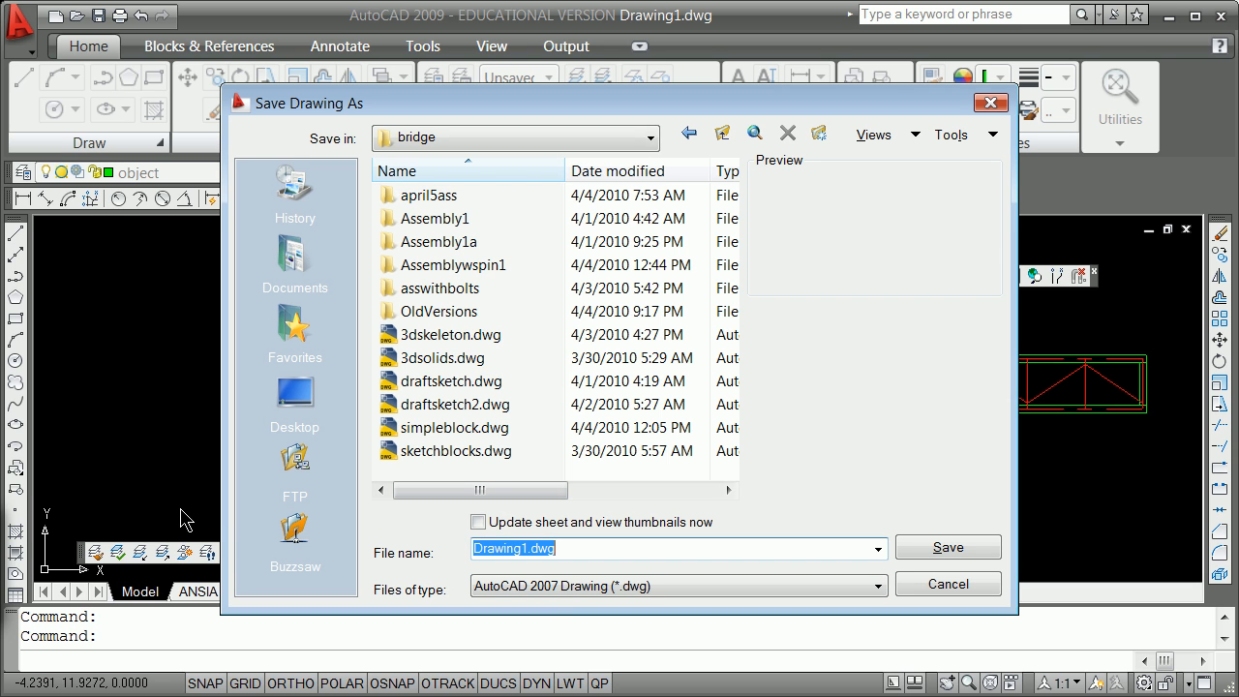
{"action": "type", "text": "bridgebase"}
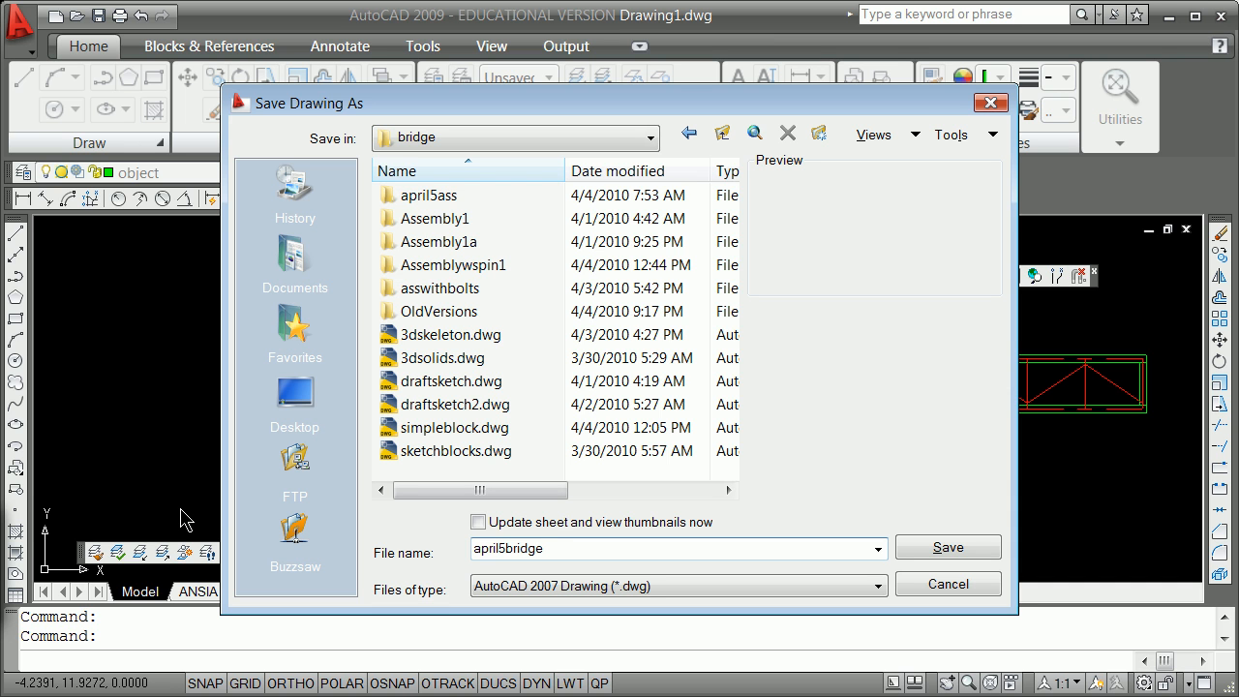
{"action": "left_click", "coordinate": [919, 558]}
{"action": "scroll", "coordinate": [696, 388], "scroll_direction": "up", "scroll_amount": 3}
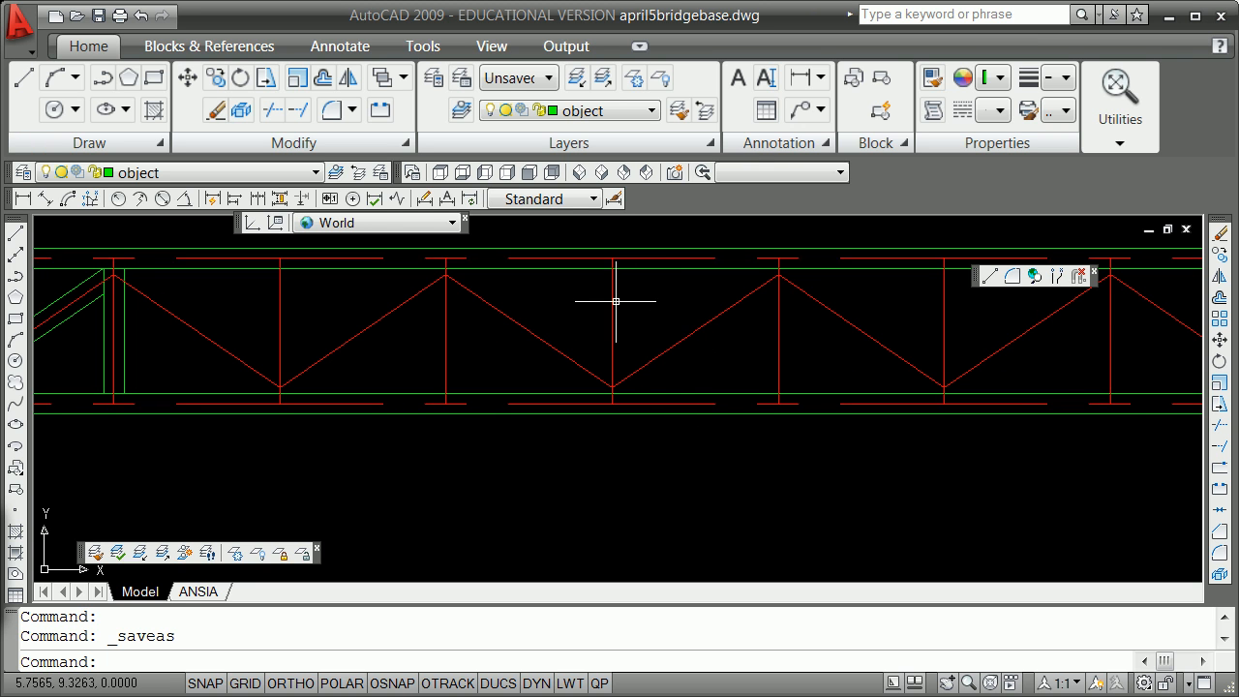
{"action": "scroll", "coordinate": [542, 308], "scroll_direction": "down", "scroll_amount": 5}
{"action": "scroll", "coordinate": [492, 304], "scroll_direction": "up", "scroll_amount": 3}
{"action": "scroll", "coordinate": [401, 299], "scroll_direction": "up", "scroll_amount": 4}
{"action": "scroll", "coordinate": [412, 301], "scroll_direction": "down", "scroll_amount": 3}
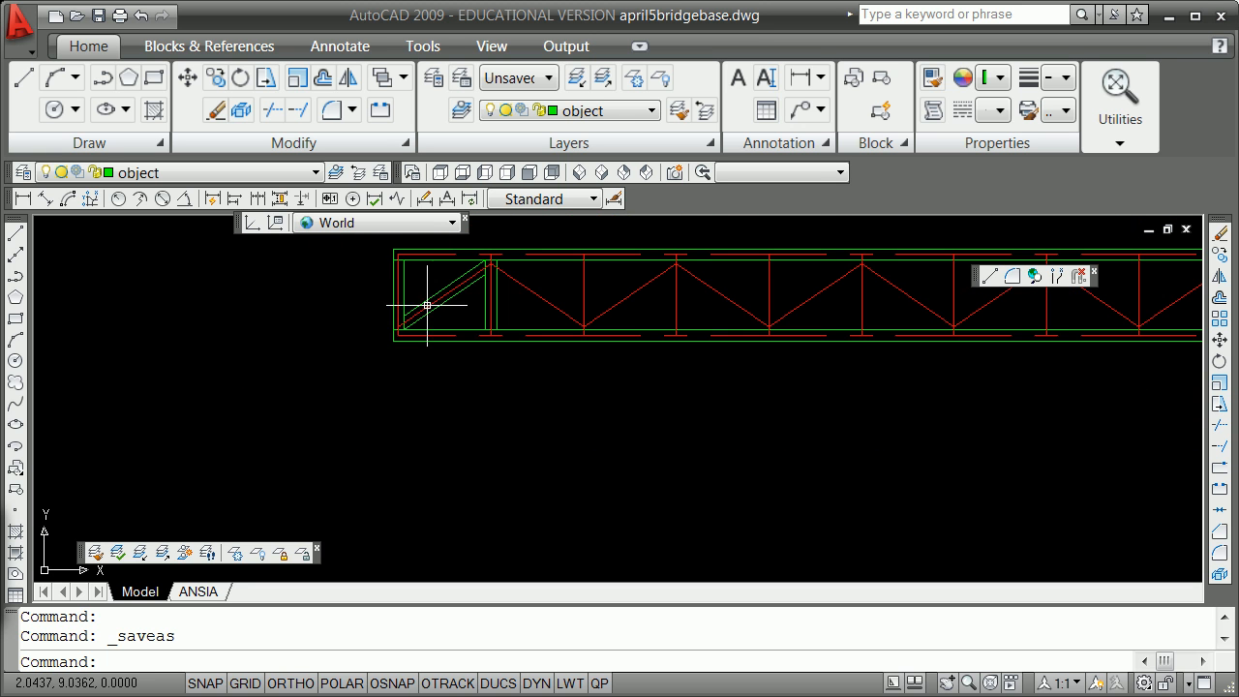
{"action": "scroll", "coordinate": [390, 298], "scroll_direction": "down", "scroll_amount": 4}
{"action": "scroll", "coordinate": [540, 260], "scroll_direction": "up", "scroll_amount": 4}
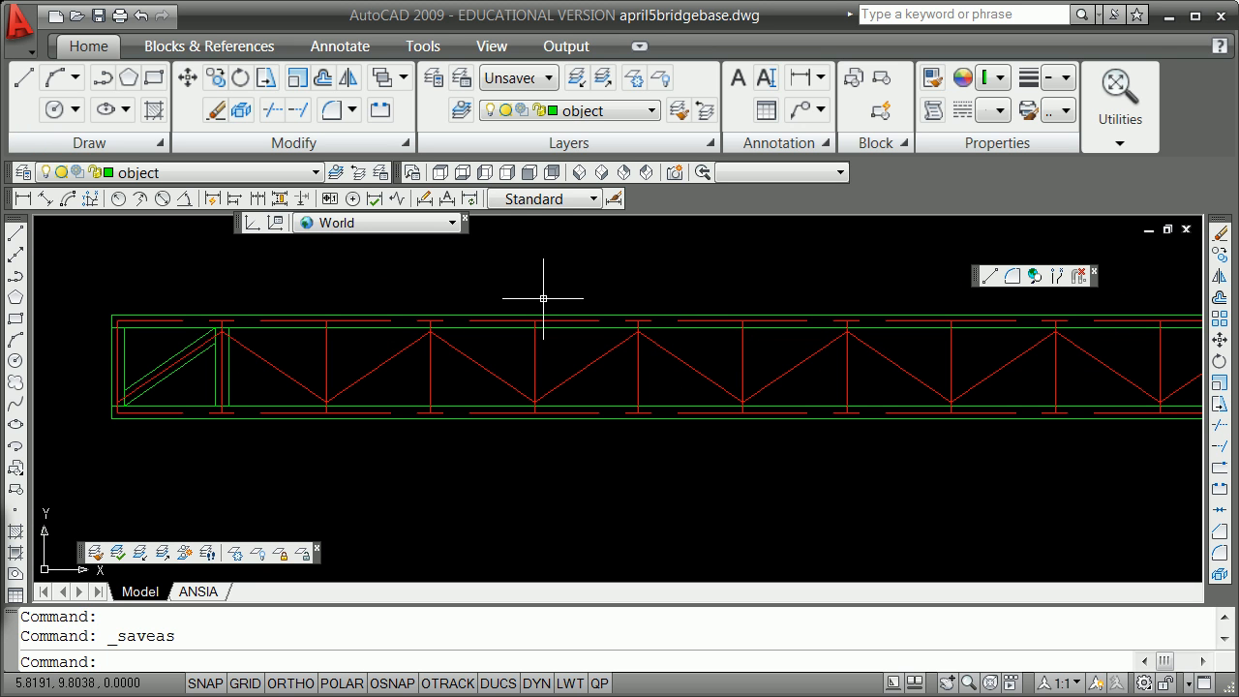
{"action": "scroll", "coordinate": [543, 299], "scroll_direction": "down", "scroll_amount": 3}
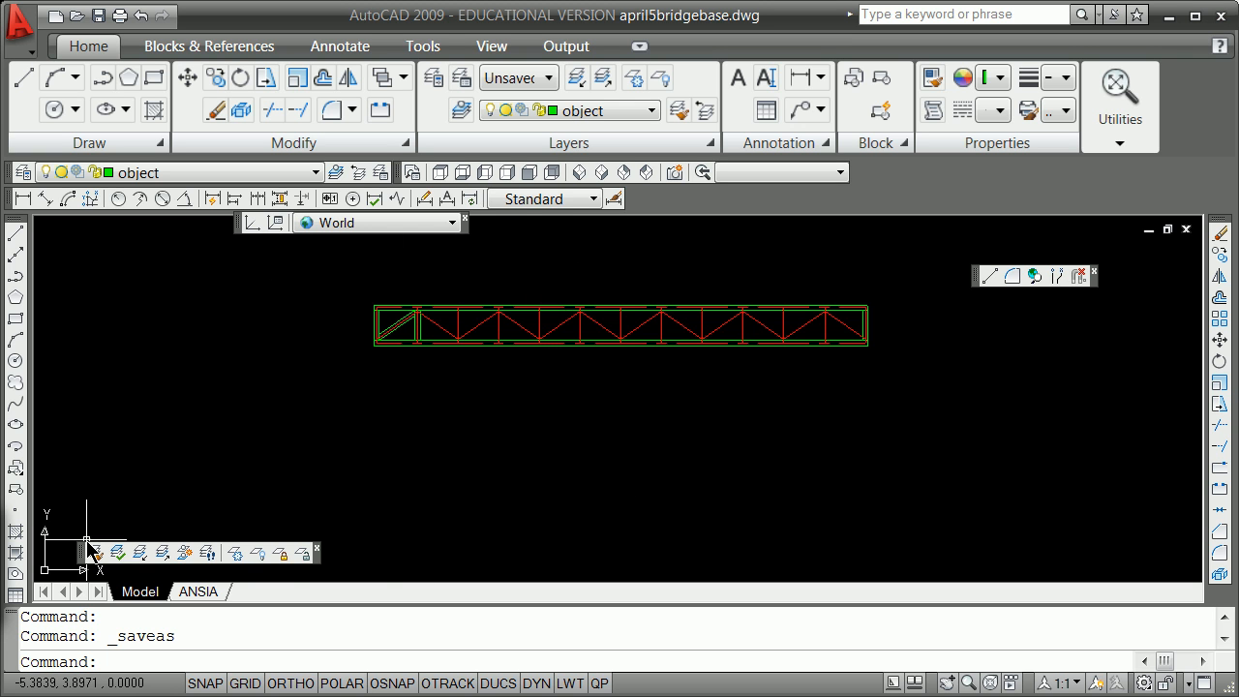
{"action": "right_click", "coordinate": [83, 567]}
{"action": "left_click", "coordinate": [475, 492]}
{"action": "left_click", "coordinate": [377, 472]}
{"action": "key", "text": "Escape"}
Freeze the centerline layer so that only the green truss outlines are displayed.
{"action": "type", "text": "la"}
{"action": "key", "text": "Return"}
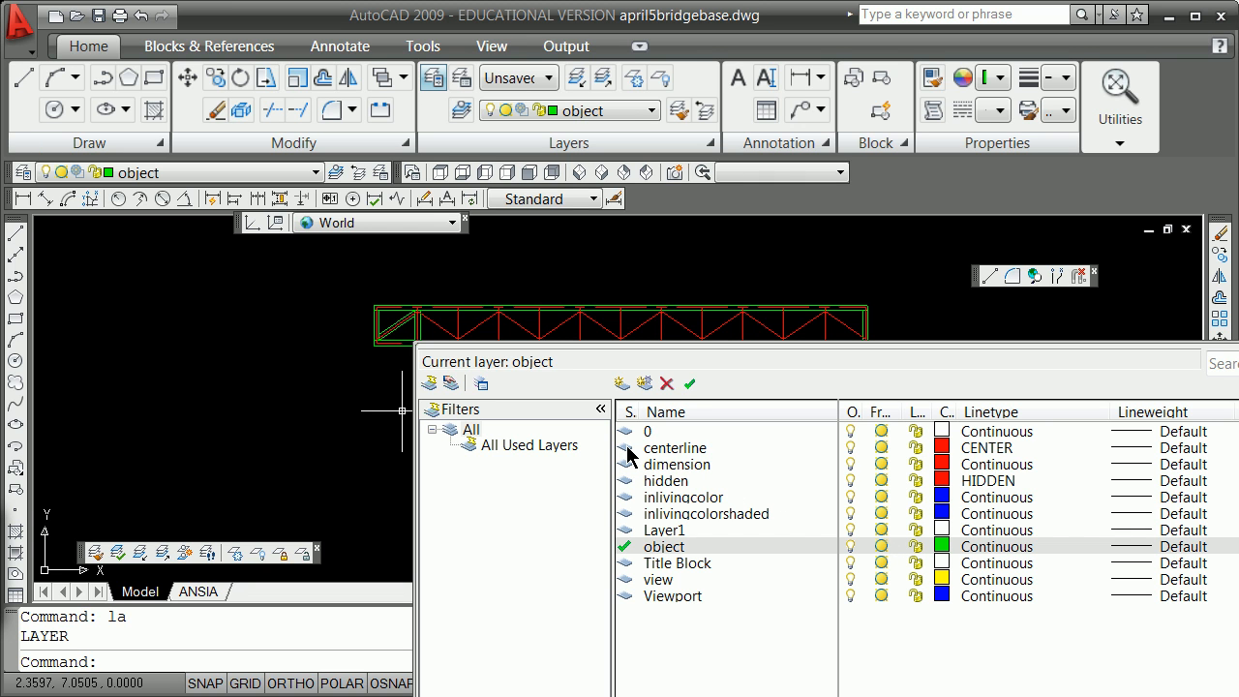
{"action": "left_click", "coordinate": [881, 447]}
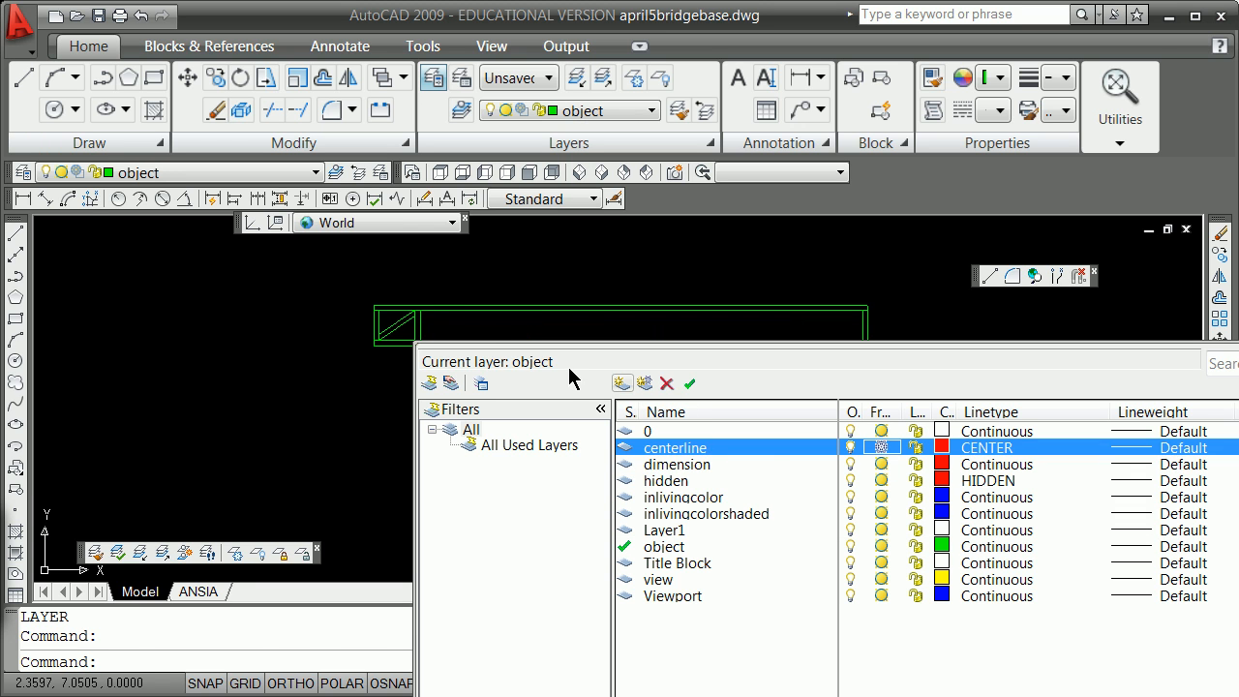
{"action": "left_click", "coordinate": [390, 293]}
{"action": "key", "text": "Escape"}
Erase all the green outline geometry of the truss with one crossing window around it.
{"action": "scroll", "coordinate": [227, 459], "scroll_direction": "down", "scroll_amount": 6}
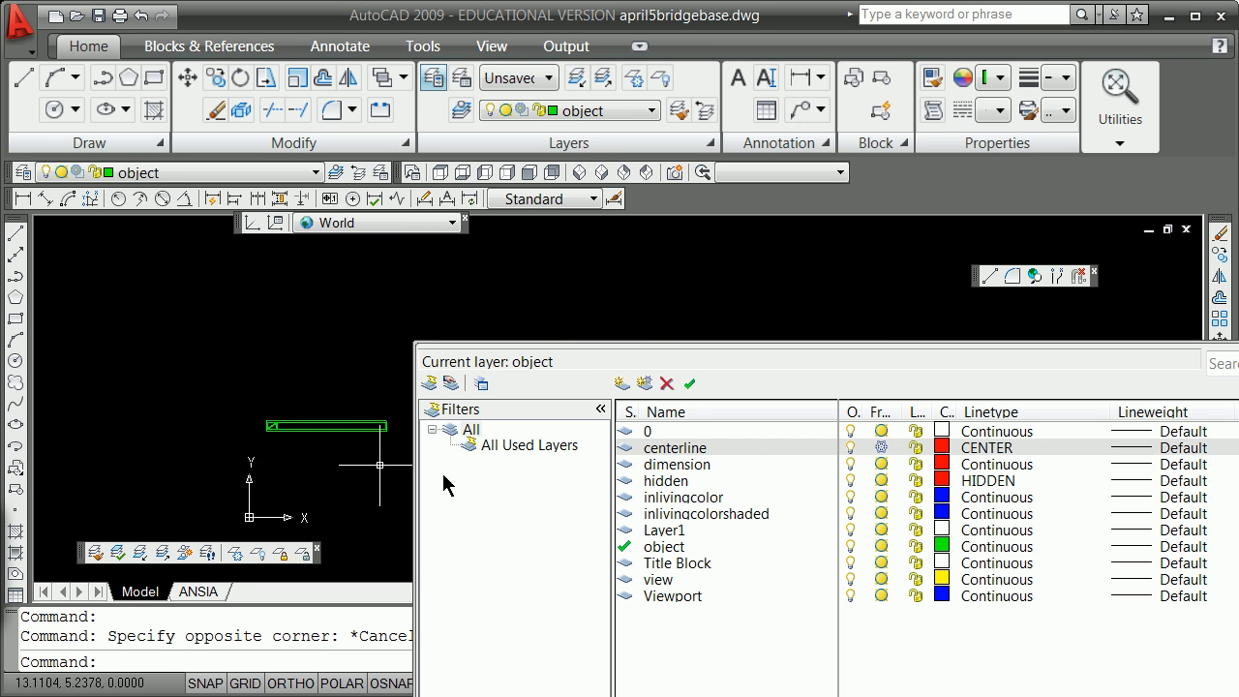
{"action": "scroll", "coordinate": [285, 407], "scroll_direction": "up", "scroll_amount": 6}
{"action": "type", "text": "e"}
{"action": "key", "text": "Return"}
{"action": "type", "text": "c"}
{"action": "key", "text": "Return"}
{"action": "left_click", "coordinate": [174, 424]}
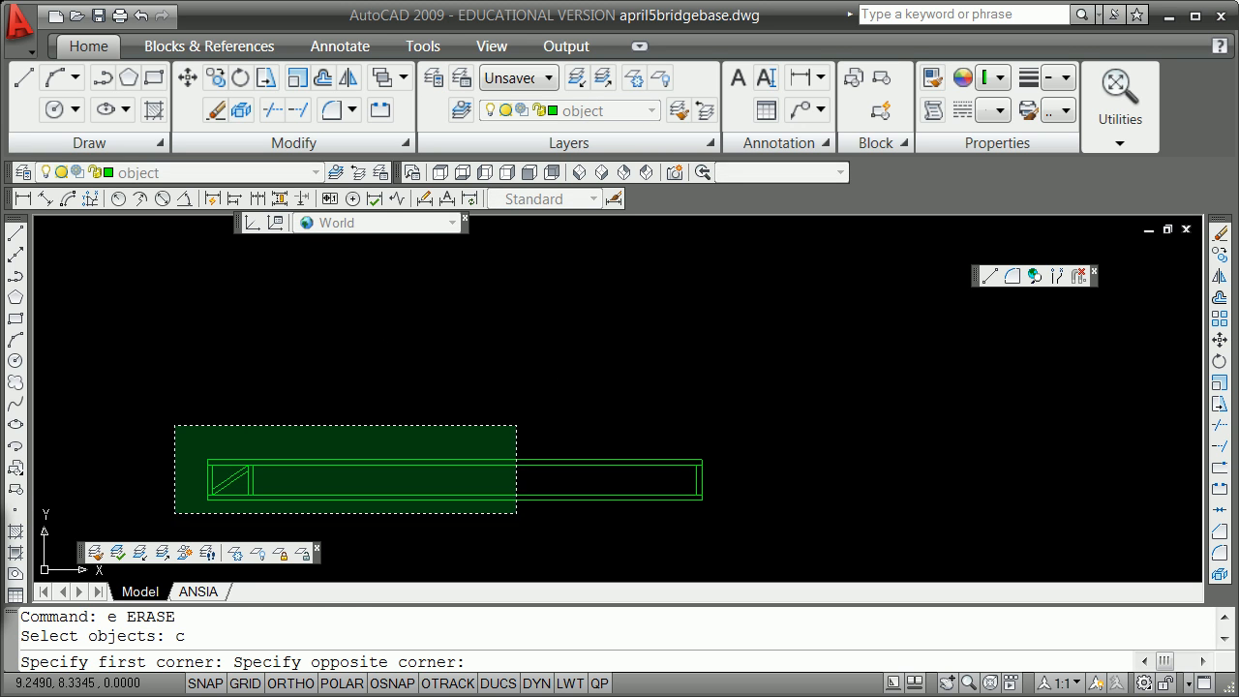
{"action": "left_click", "coordinate": [763, 534]}
{"action": "key", "text": "Return"}
Thaw all layers and turn every layer on using the command-line Layer command.
{"action": "type", "text": "-la"}
{"action": "key", "text": "Return"}
{"action": "type", "text": "t"}
{"action": "key", "text": "Return"}
{"action": "key", "text": "Return"}
{"action": "type", "text": "on"}
{"action": "key", "text": "Return"}
{"action": "type", "text": "*"}
{"action": "key", "text": "Return"}
{"action": "key", "text": "Return"}
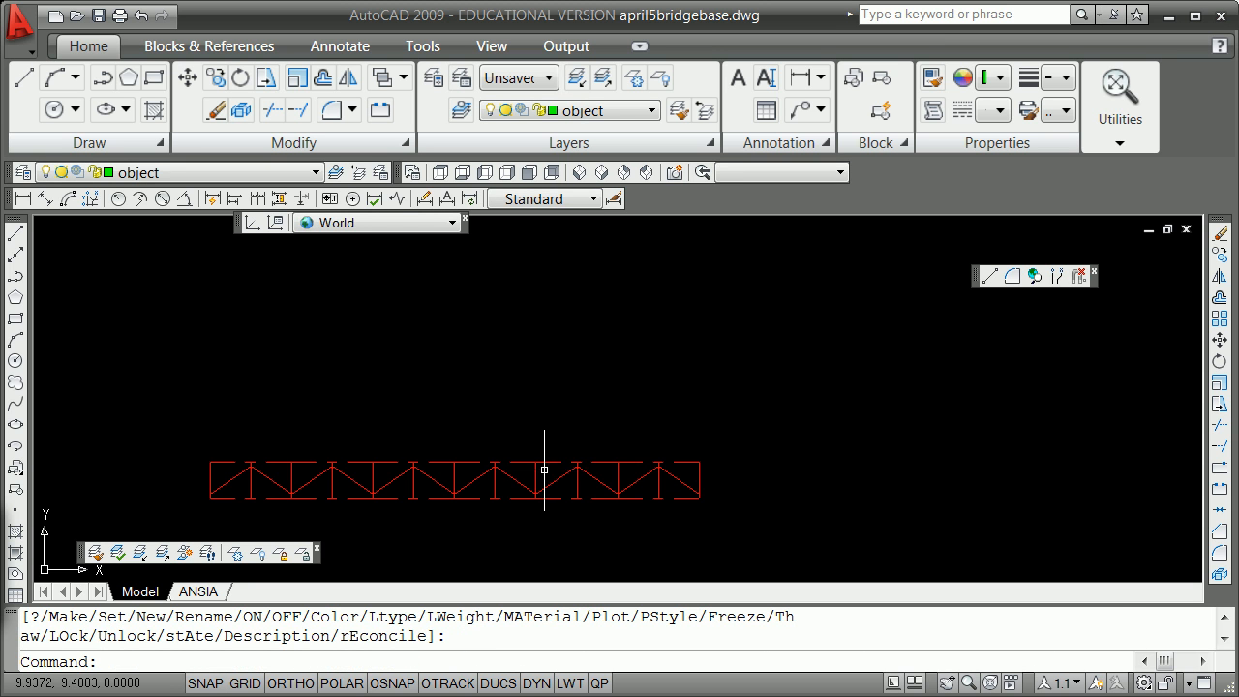
Start a command-line block definition for the truss centerlines and enter justspine5apr as the block name.
{"action": "scroll", "coordinate": [339, 523], "scroll_direction": "up", "scroll_amount": 1}
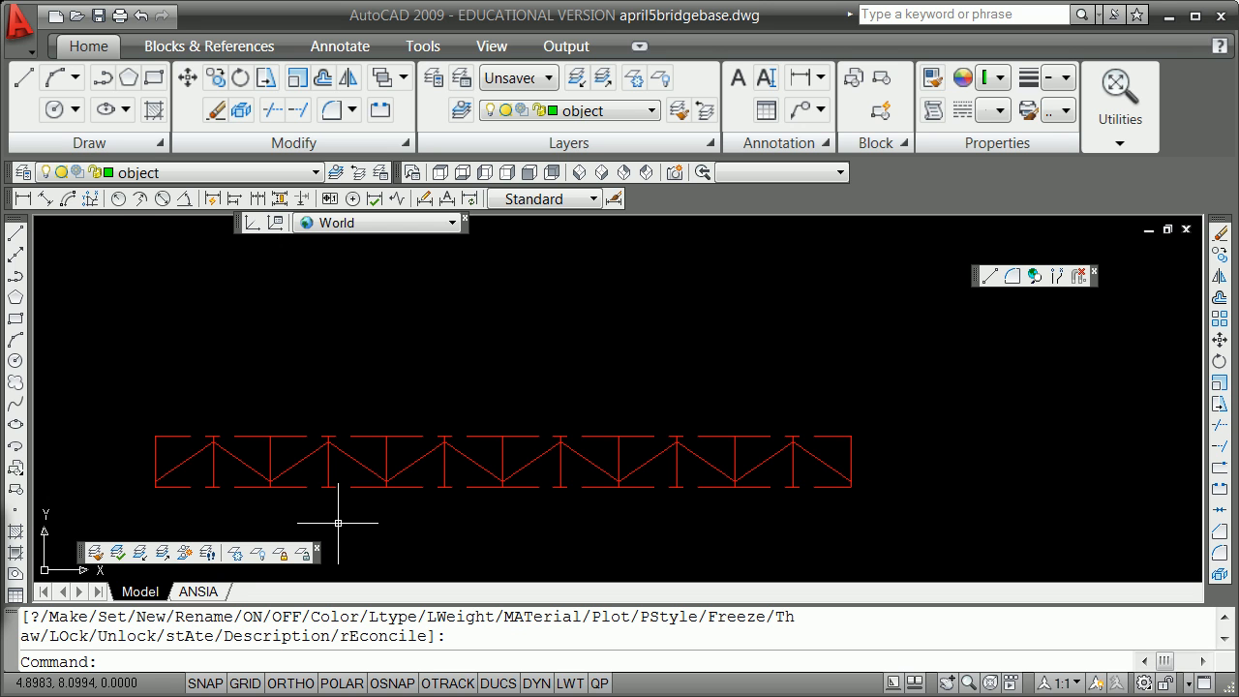
{"action": "key", "text": "Return"}
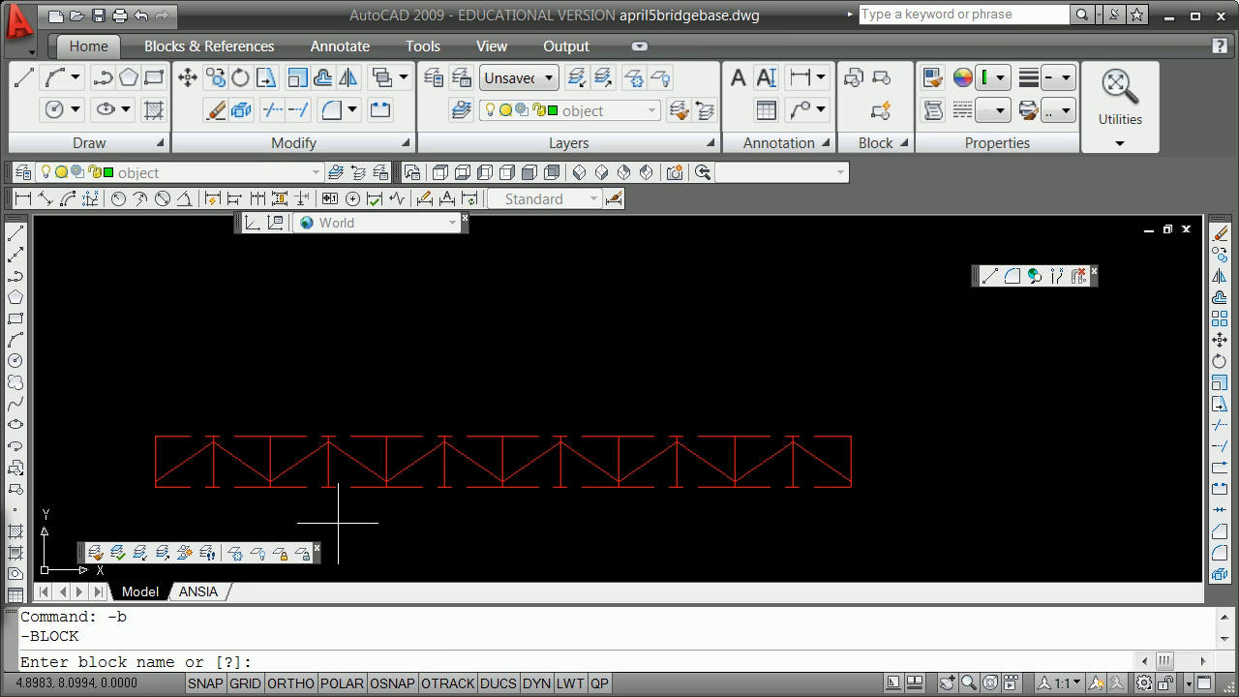
{"action": "type", "text": "justspine"}
{"action": "type", "text": "5"}
{"action": "type", "text": "a;"}
{"action": "key", "text": "BackSpace"}
{"action": "type", "text": "p"}
{"action": "key", "text": "BackSpace"}
{"action": "key", "text": "BackSpace"}
{"action": "type", "text": "a"}
{"action": "key", "text": "BackSpace"}
{"action": "type", "text": "5apr"}
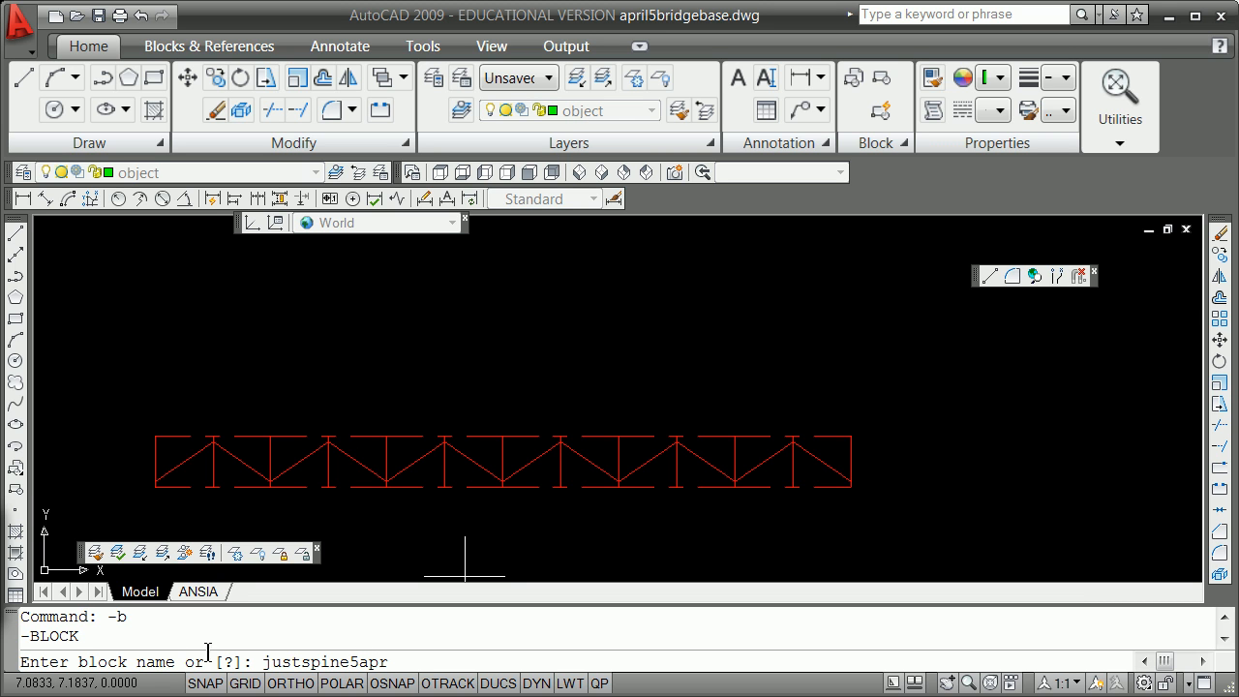